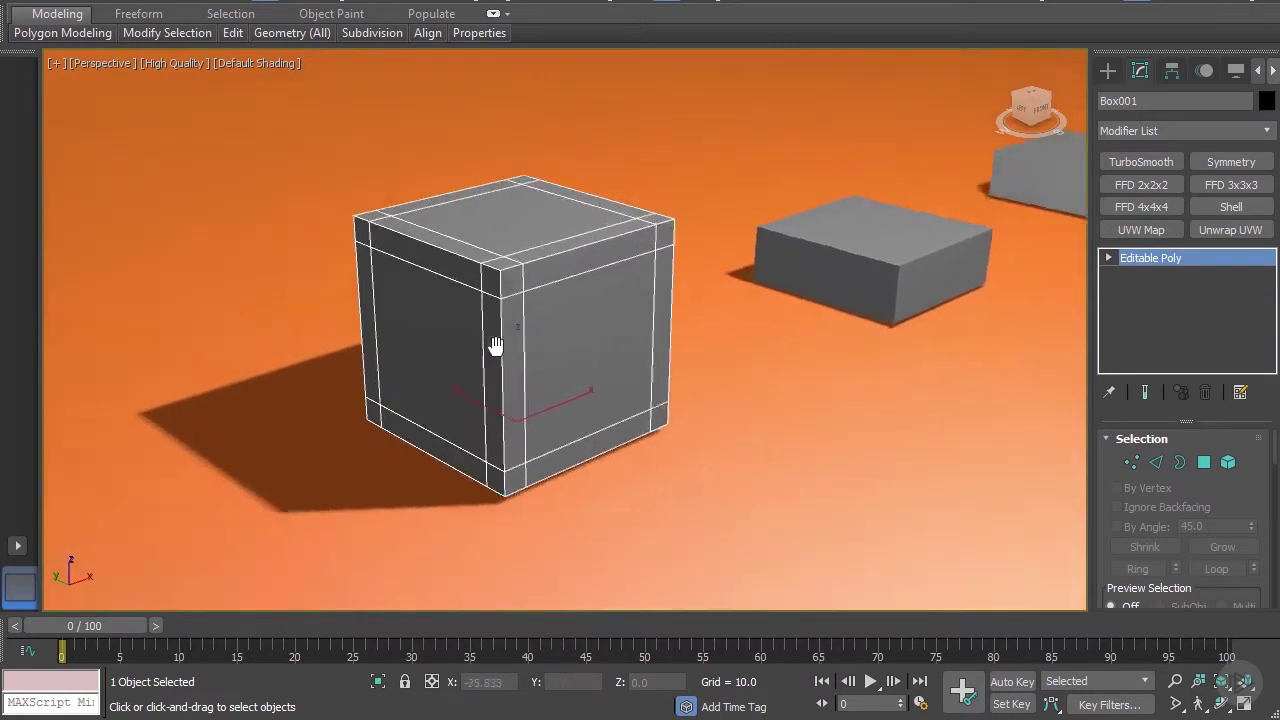
Step: Apply TurboSmooth with 2 iterations to the cube with support loops and turn on Isoline Display
middle_click_drag(331, 371, 530, 358, "alt")
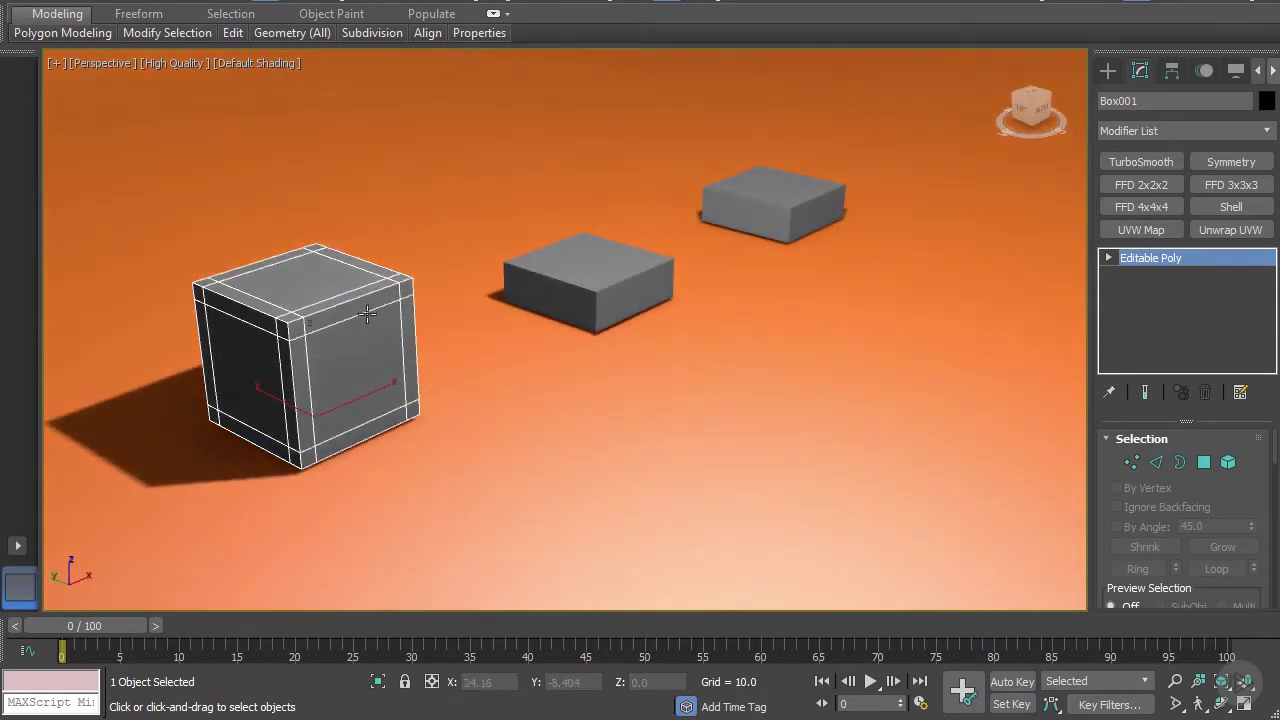
middle_click_drag(436, 310, 650, 262)
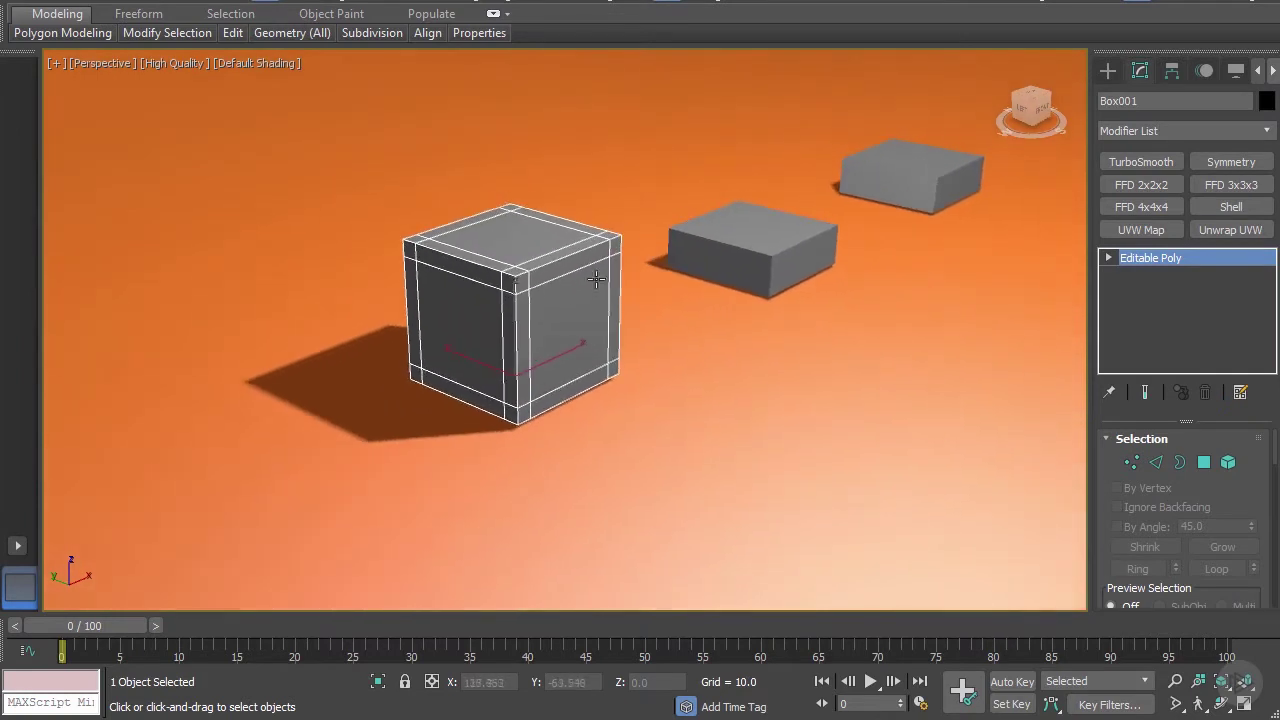
scroll(534, 302, "up", 3)
middle_click_drag(552, 303, 786, 271, "alt")
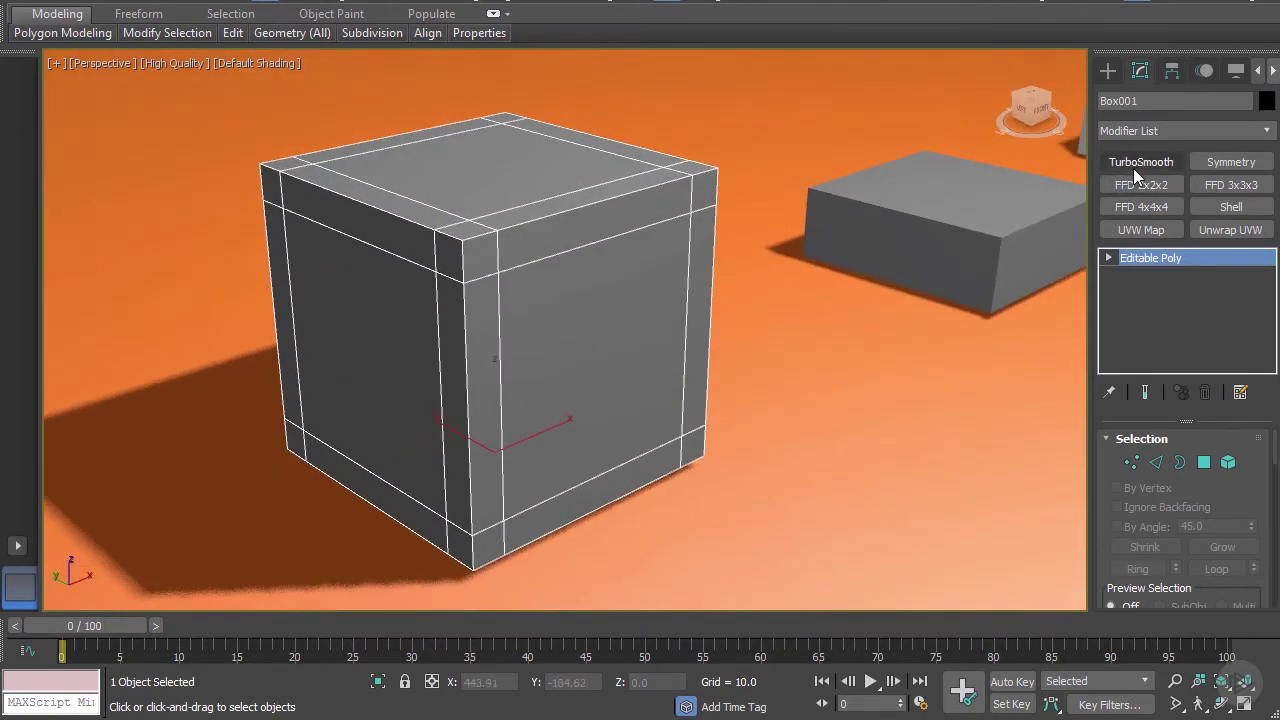
left_click(1138, 163)
left_click(1249, 469)
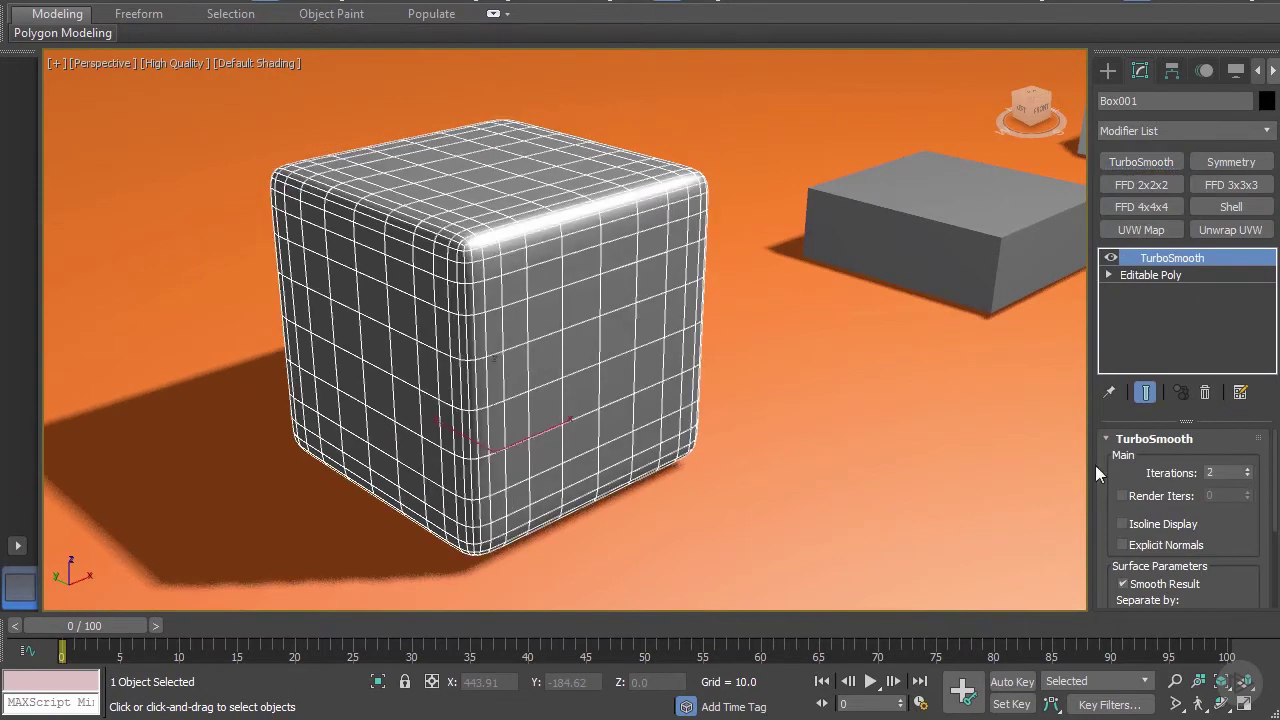
scroll(1172, 510, "down", 1)
left_click(1152, 497)
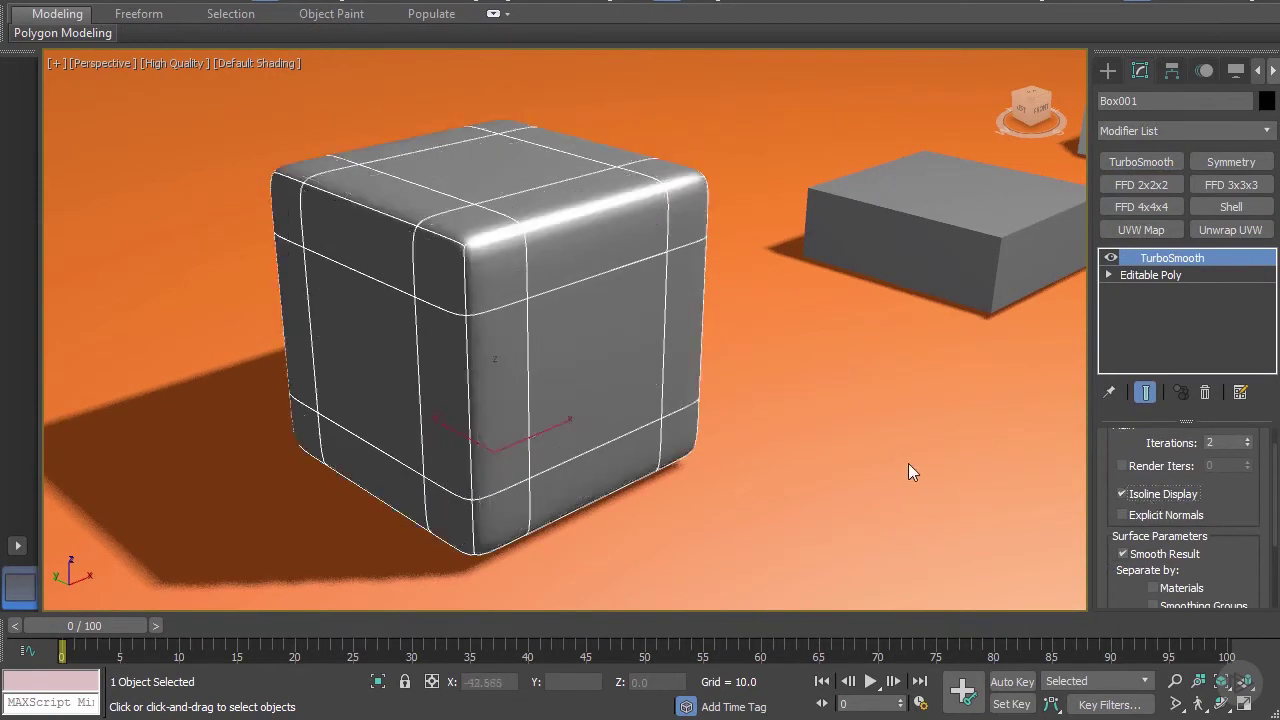
Step: In the cube's Editable Poly, connect the top corner vertex diagonally to the inner support-loop vertex on the front face and on the opposite back face
left_click(906, 463)
middle_click_drag(624, 392, 519, 268, "alt")
left_click(696, 305)
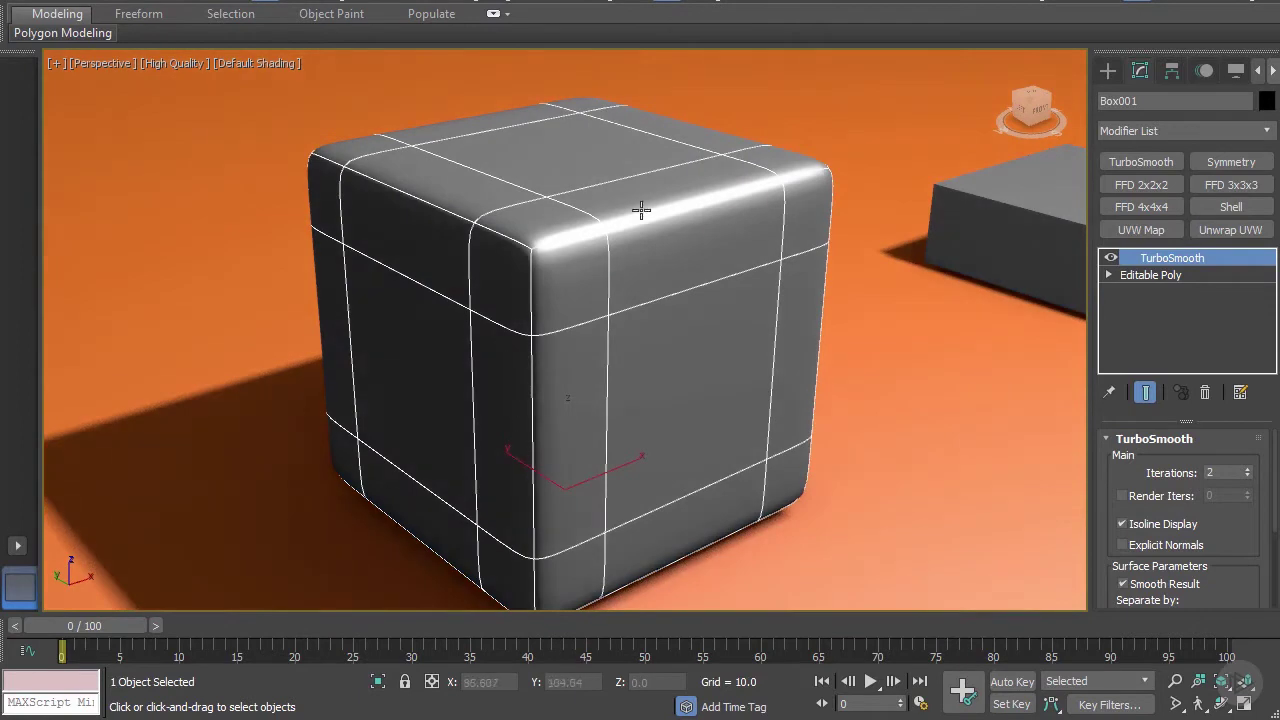
middle_click_drag(616, 288, 586, 277, "alt")
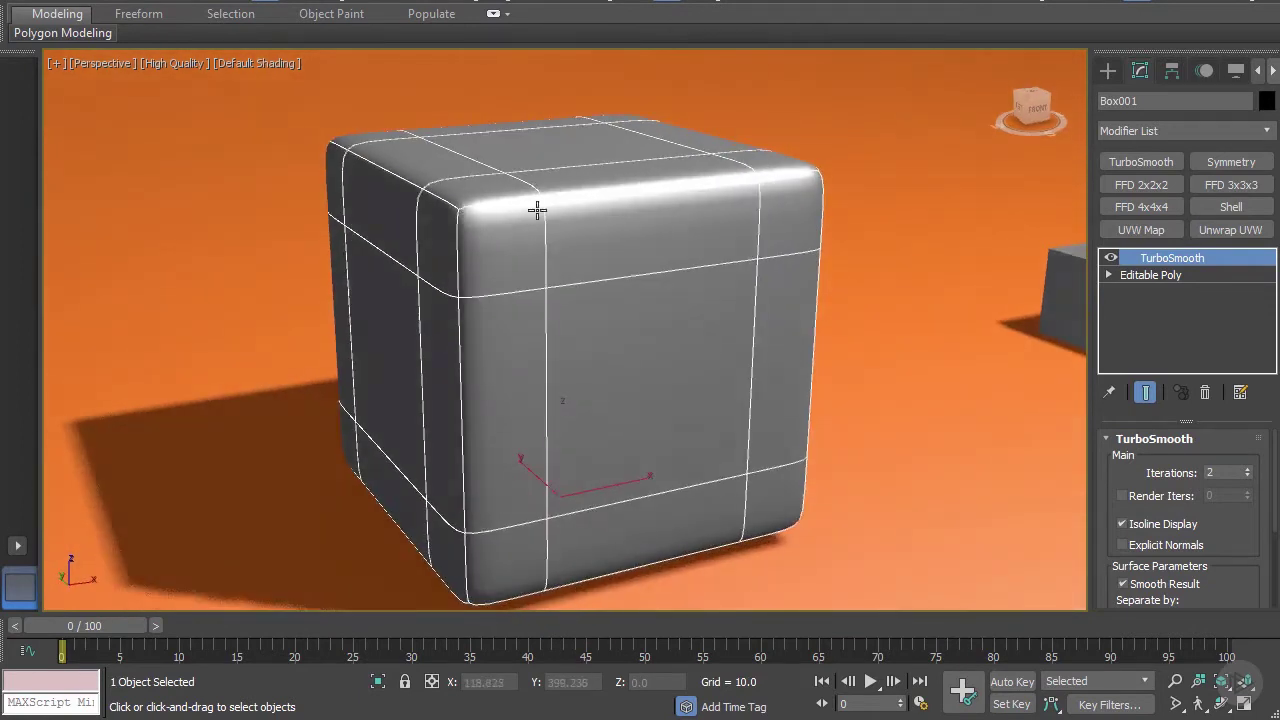
middle_click_drag(480, 410, 1066, 310, "alt")
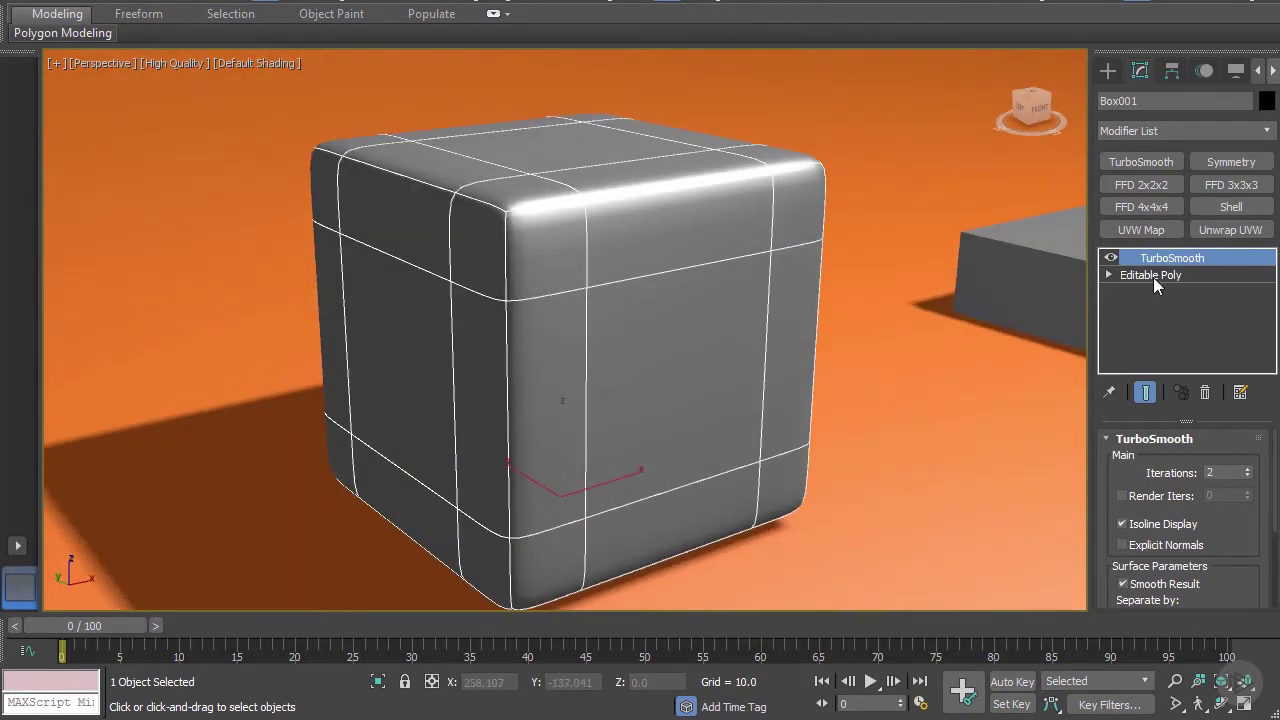
left_click(1153, 276)
middle_click_drag(748, 277, 718, 272, "alt")
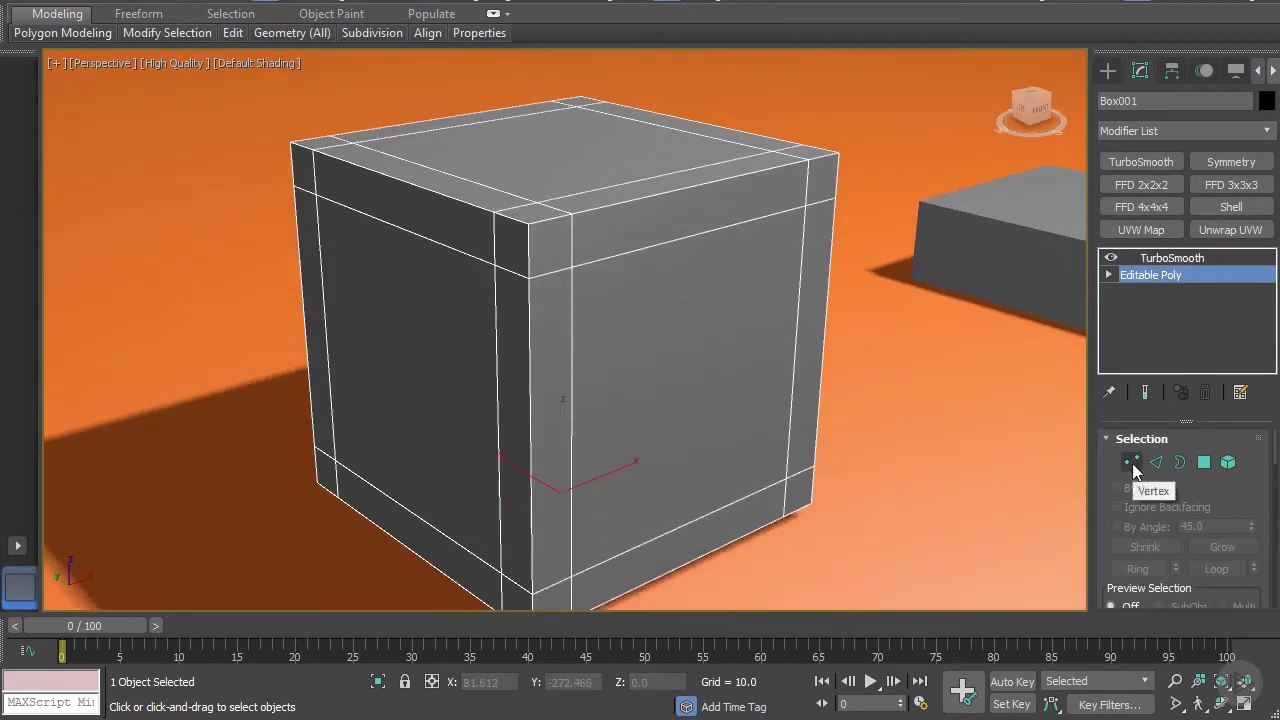
left_click(1131, 462)
middle_click_drag(604, 299, 448, 176, "alt")
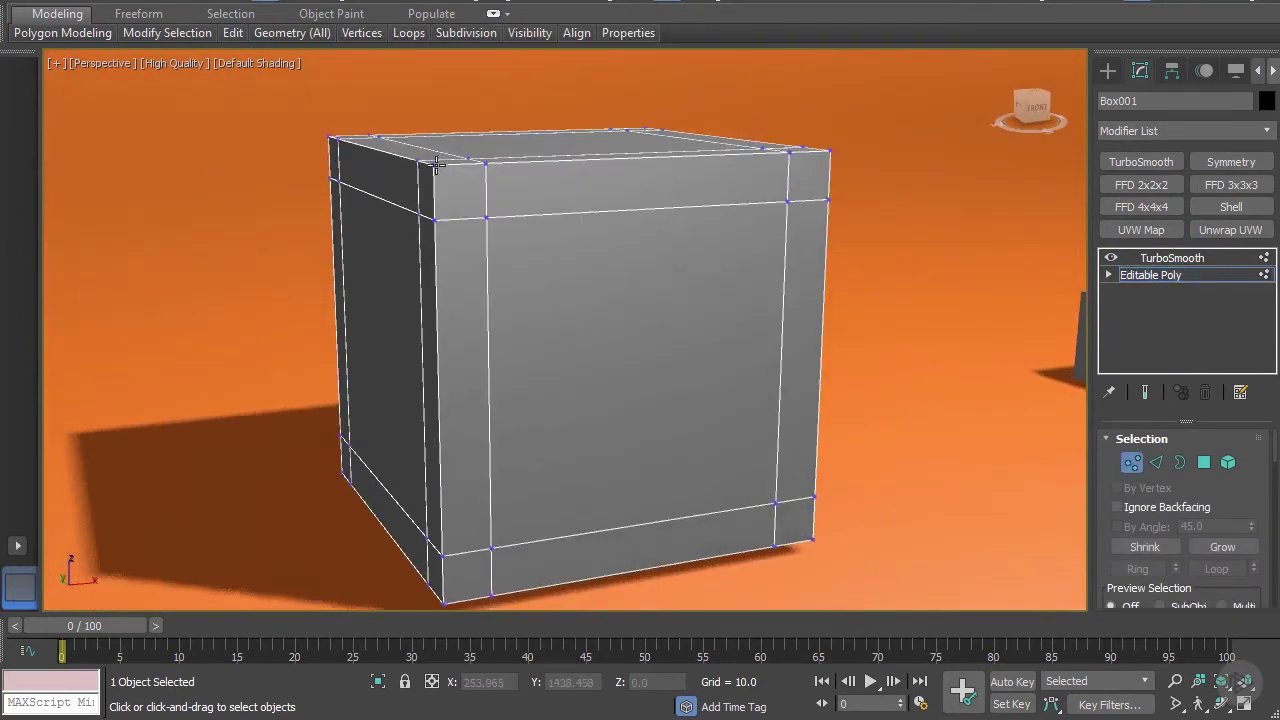
left_click(485, 218)
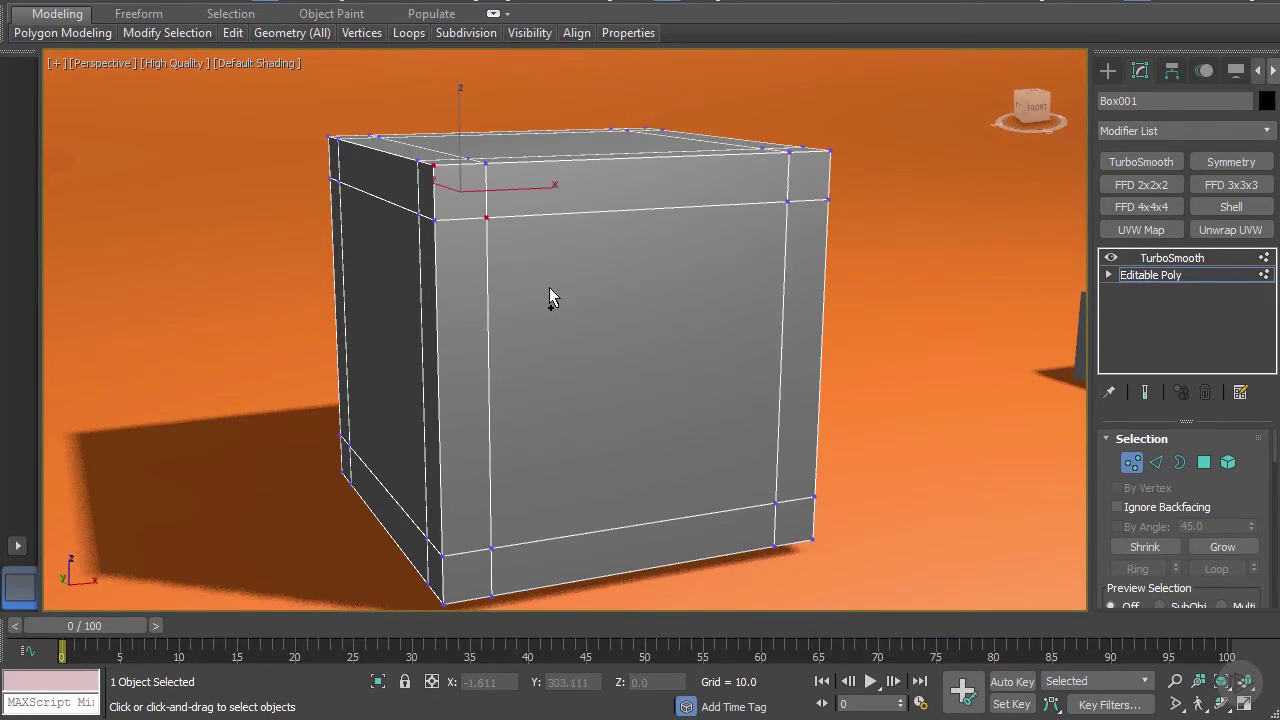
key("ctrl+shift+e")
middle_click_drag(546, 282, 806, 205, "alt")
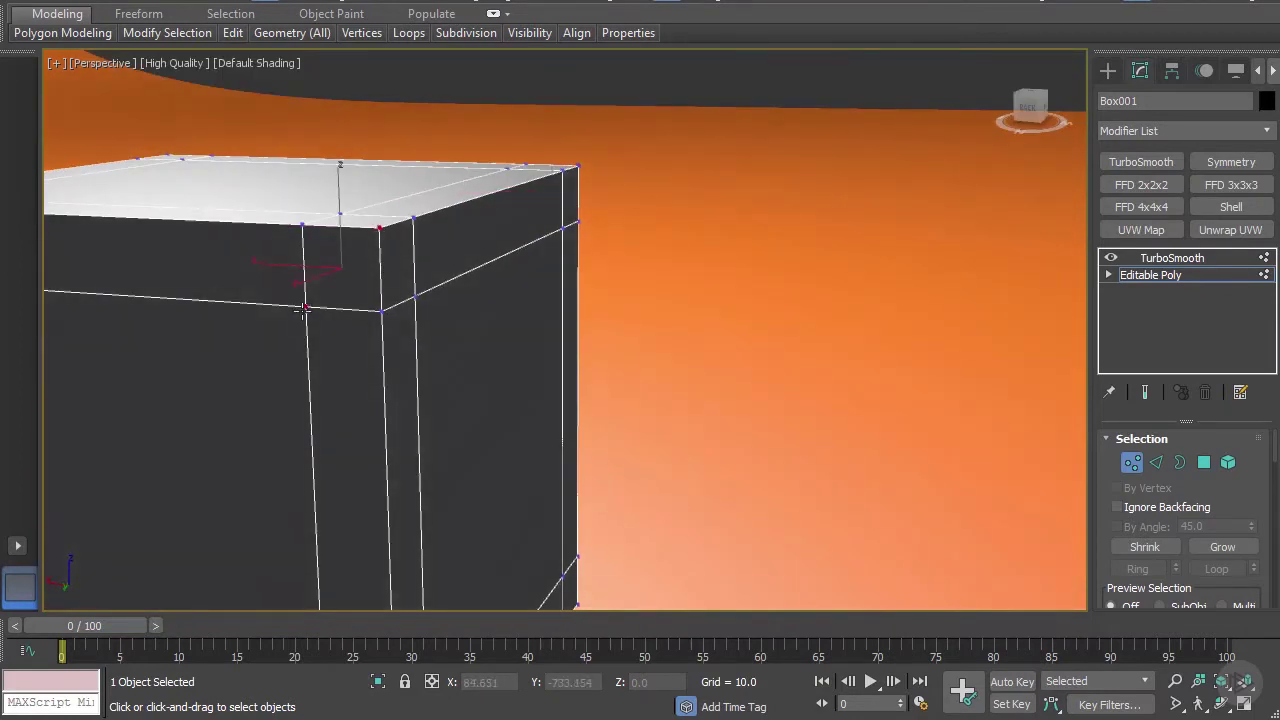
middle_click_drag(323, 320, 1058, 265, "alt")
Step: Show the cube's TurboSmooth result with Isoline Display off and examine the mesh around the corner diagonal
left_click(1160, 257)
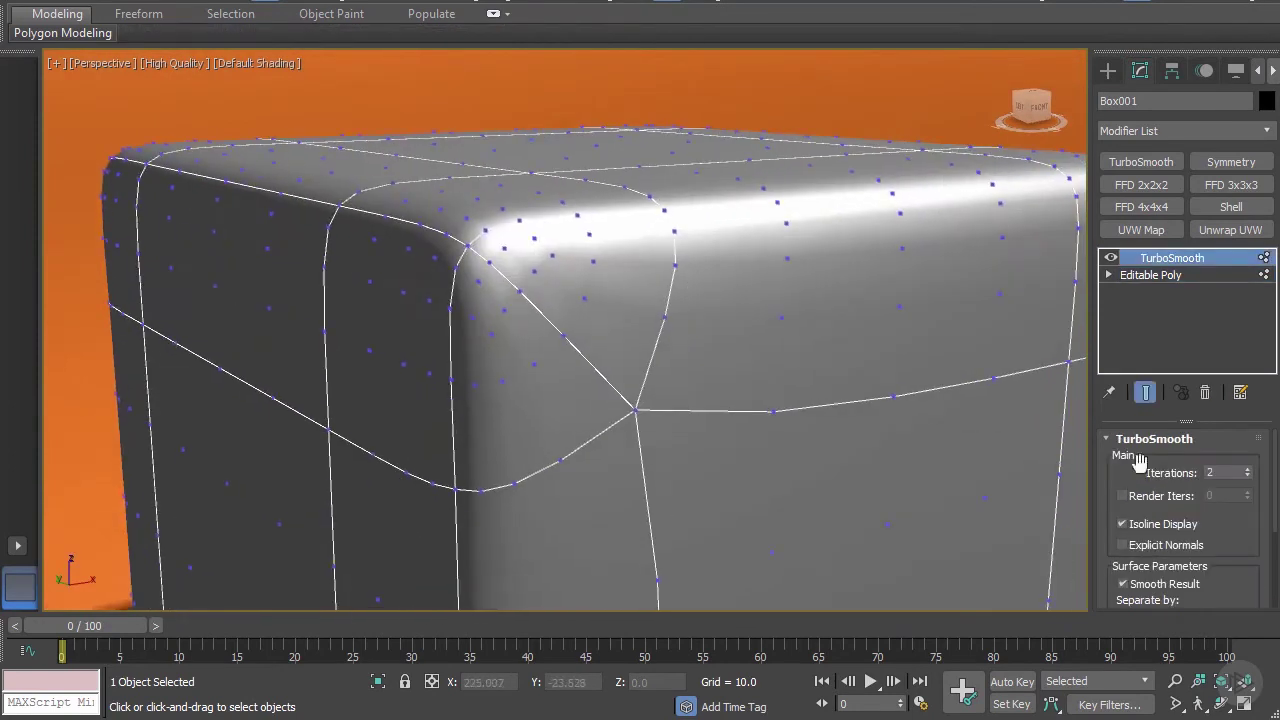
left_click(1122, 524)
middle_click_drag(532, 366, 459, 309, "alt")
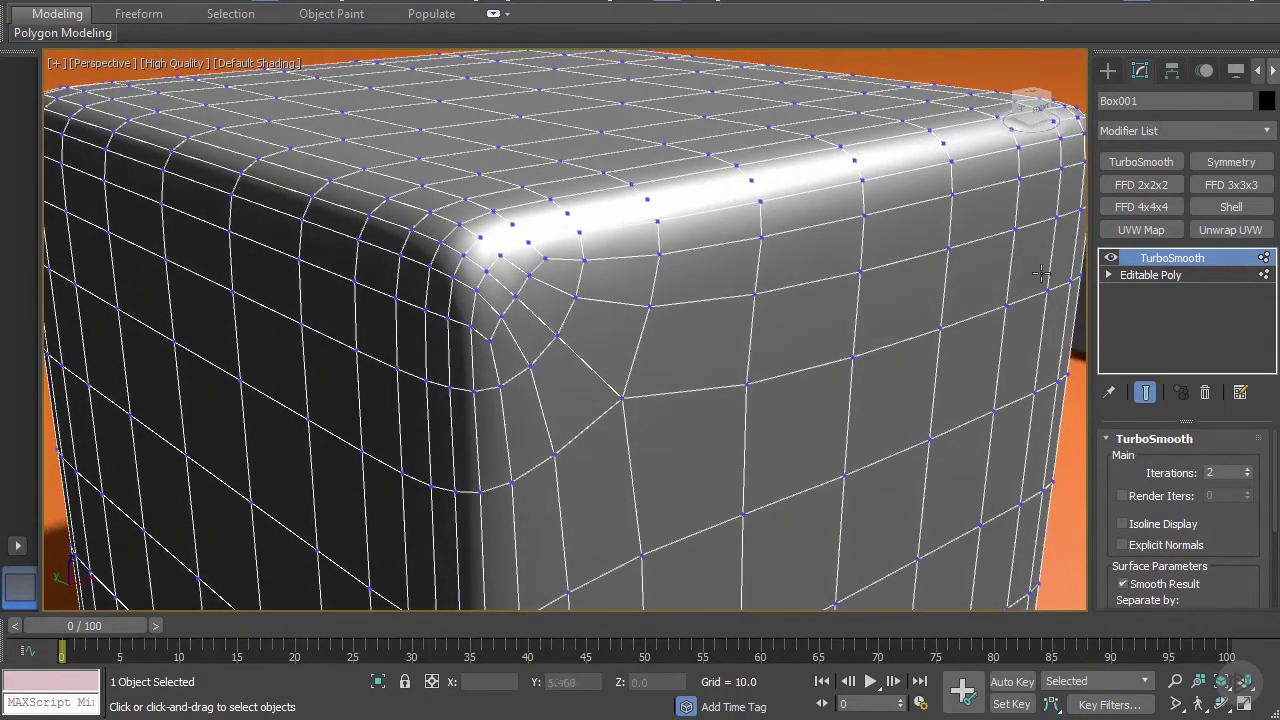
Step: Remove the two edge loops running along either side of the cube's upper edge between the diagonals
left_click(1145, 277)
scroll(540, 312, "down", 3)
middle_click_drag(526, 293, 494, 290, "alt")
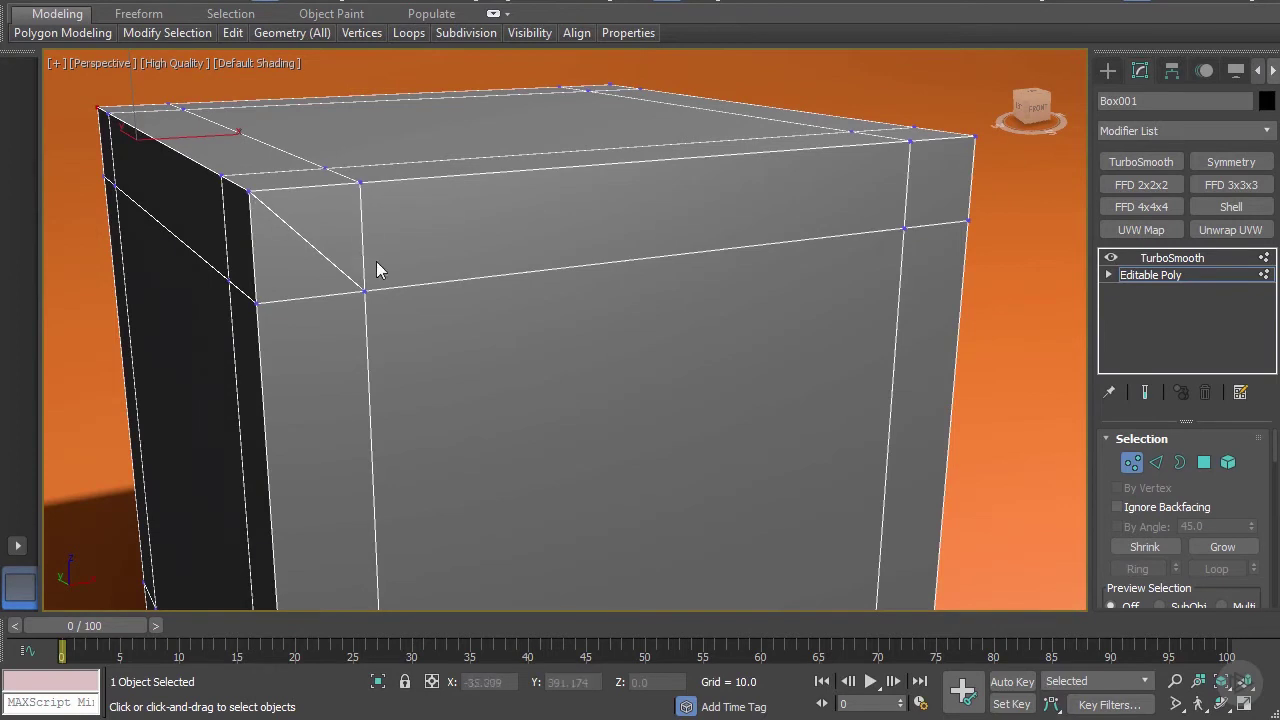
middle_click_drag(362, 254, 507, 250, "alt")
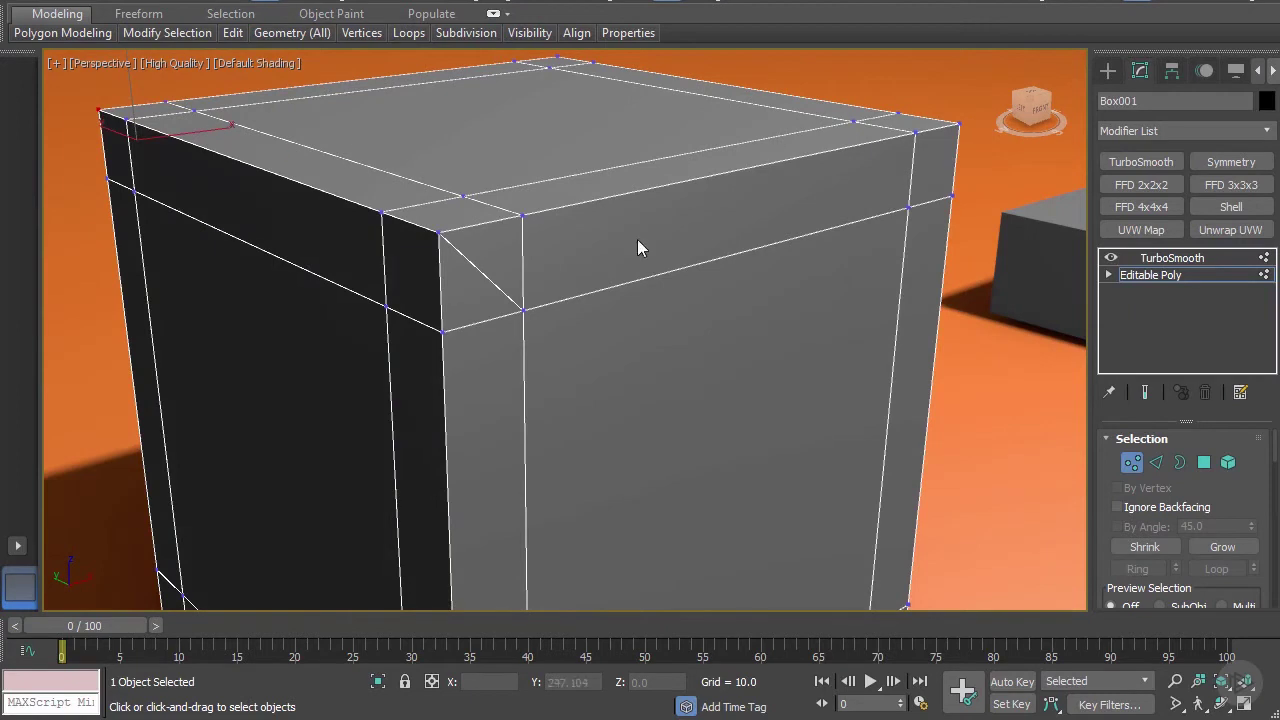
left_click(1157, 462)
left_click(387, 171)
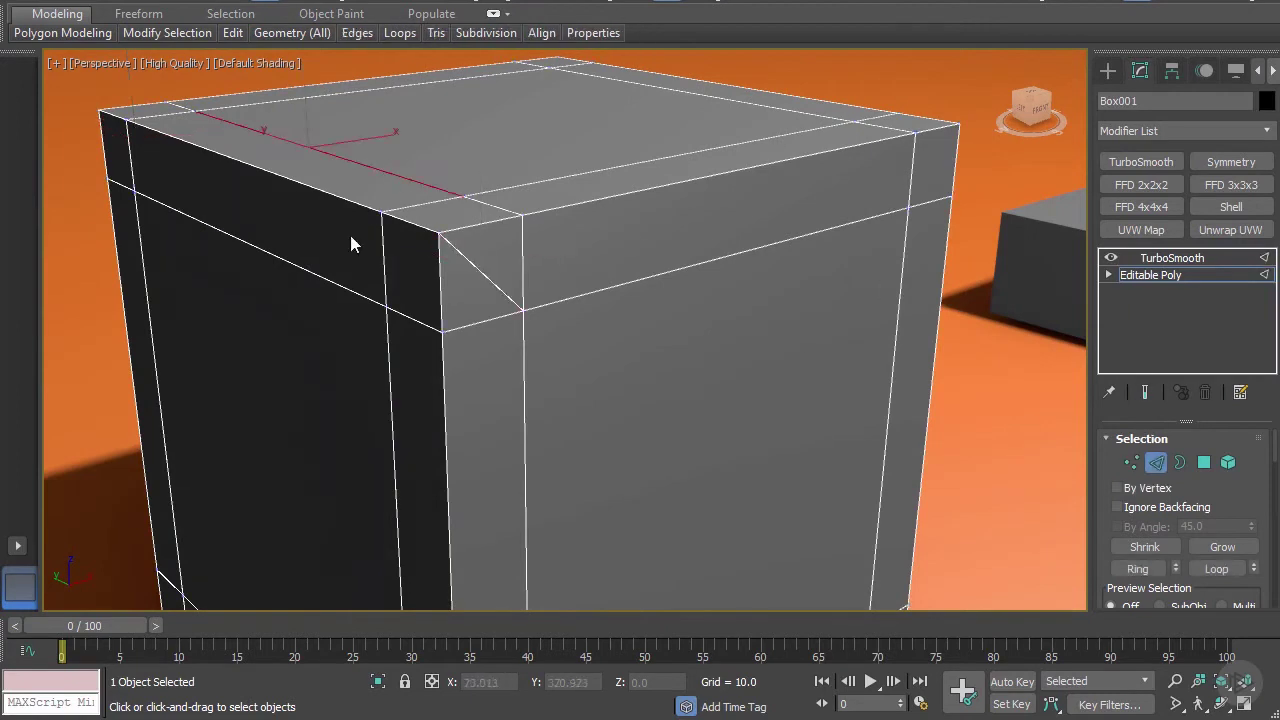
left_click(316, 272, "ctrl")
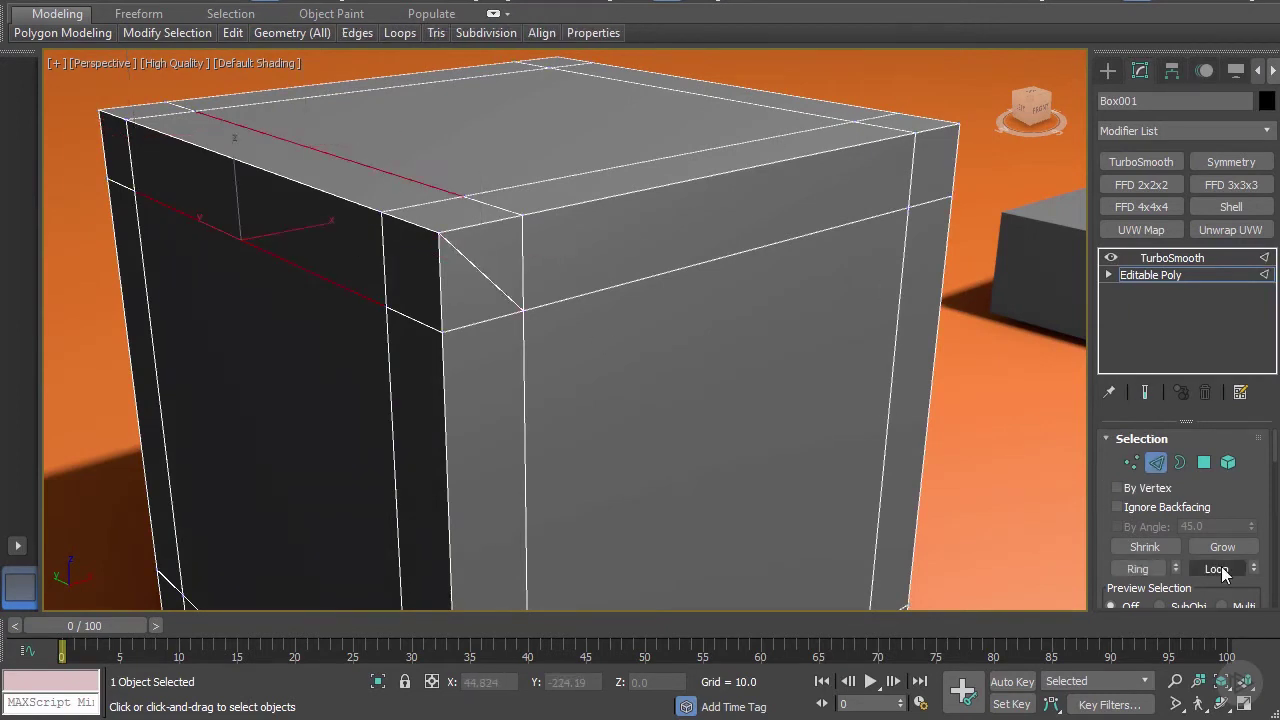
left_click(1217, 569)
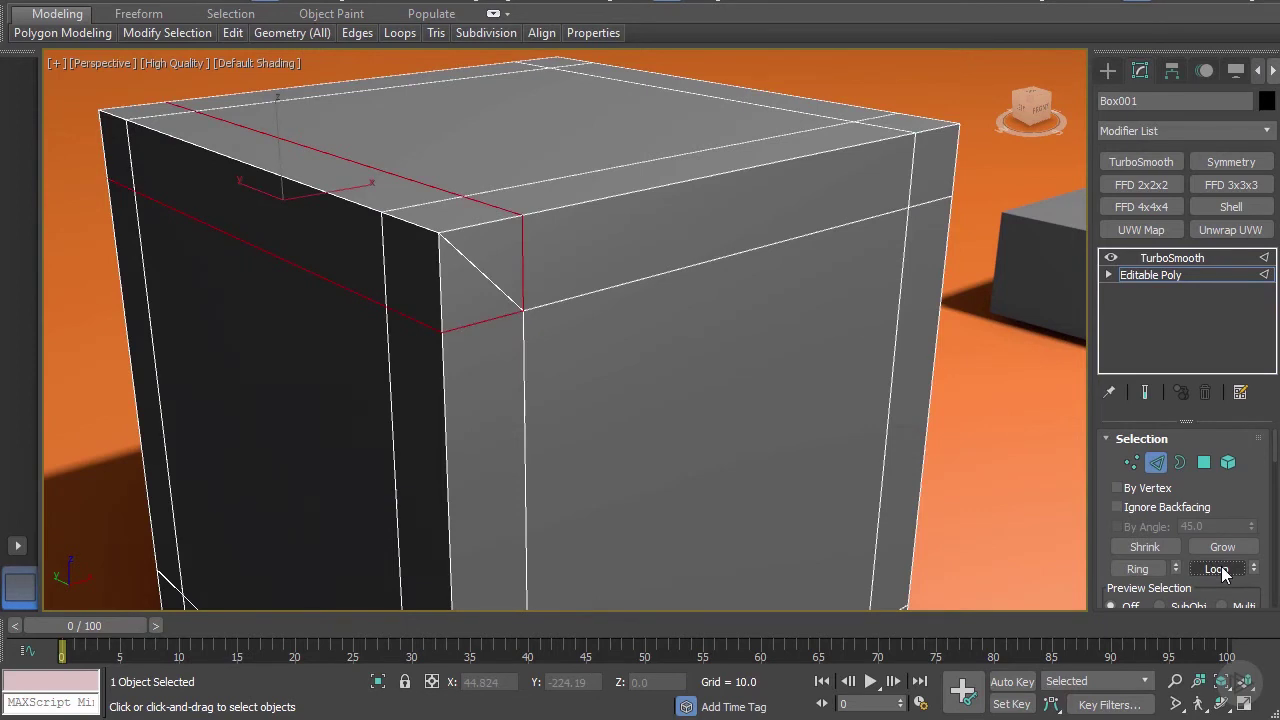
key("ctrl+d")
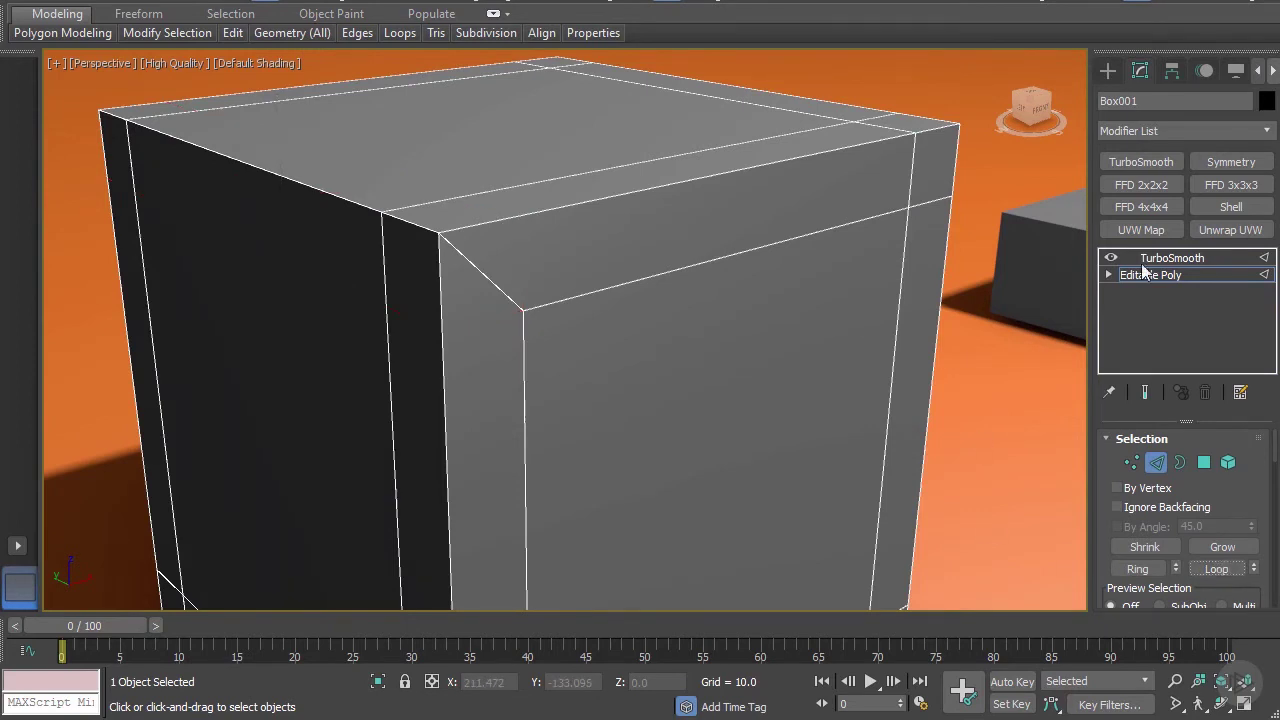
Step: Set the cube's TurboSmooth to 4 iterations and turn on Isoline Display
left_click(1155, 262)
middle_click_drag(666, 243, 944, 388)
scroll(690, 243, "down", 3)
left_click(1247, 470)
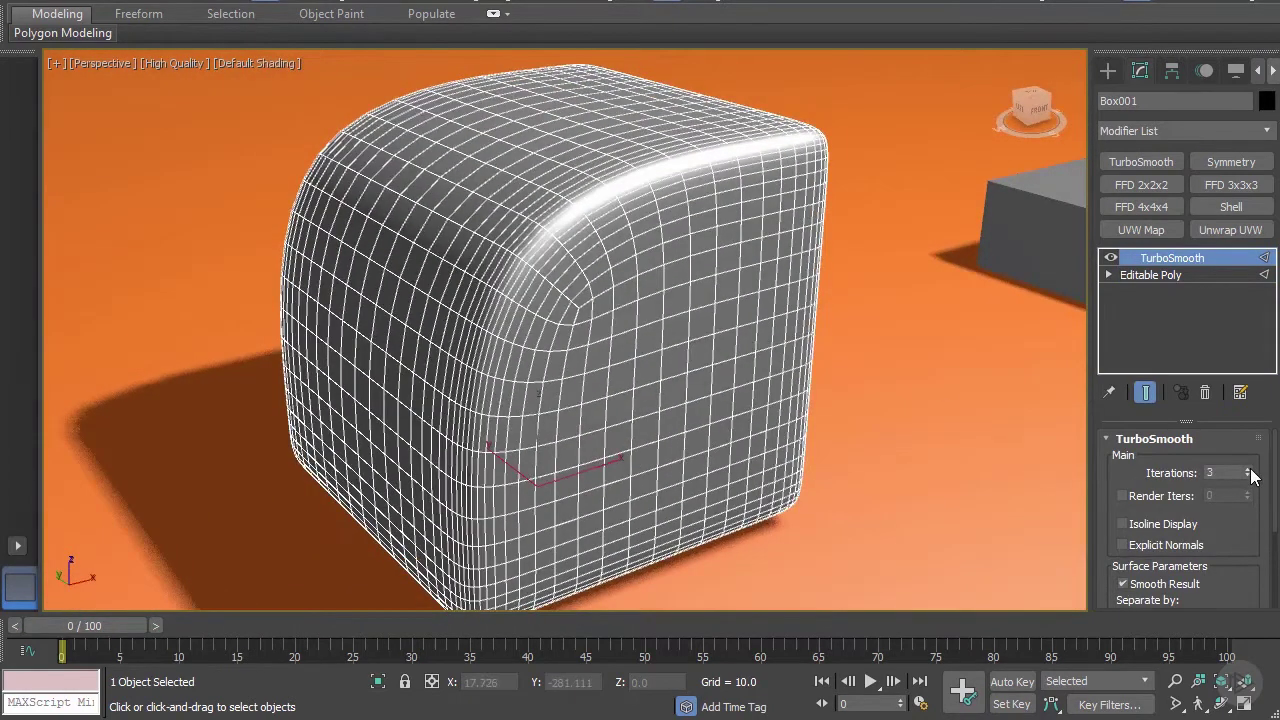
left_click(1247, 470)
left_click(1165, 528)
left_click(966, 508)
middle_click_drag(720, 408, 728, 291, "alt")
left_click(817, 346)
key("z")
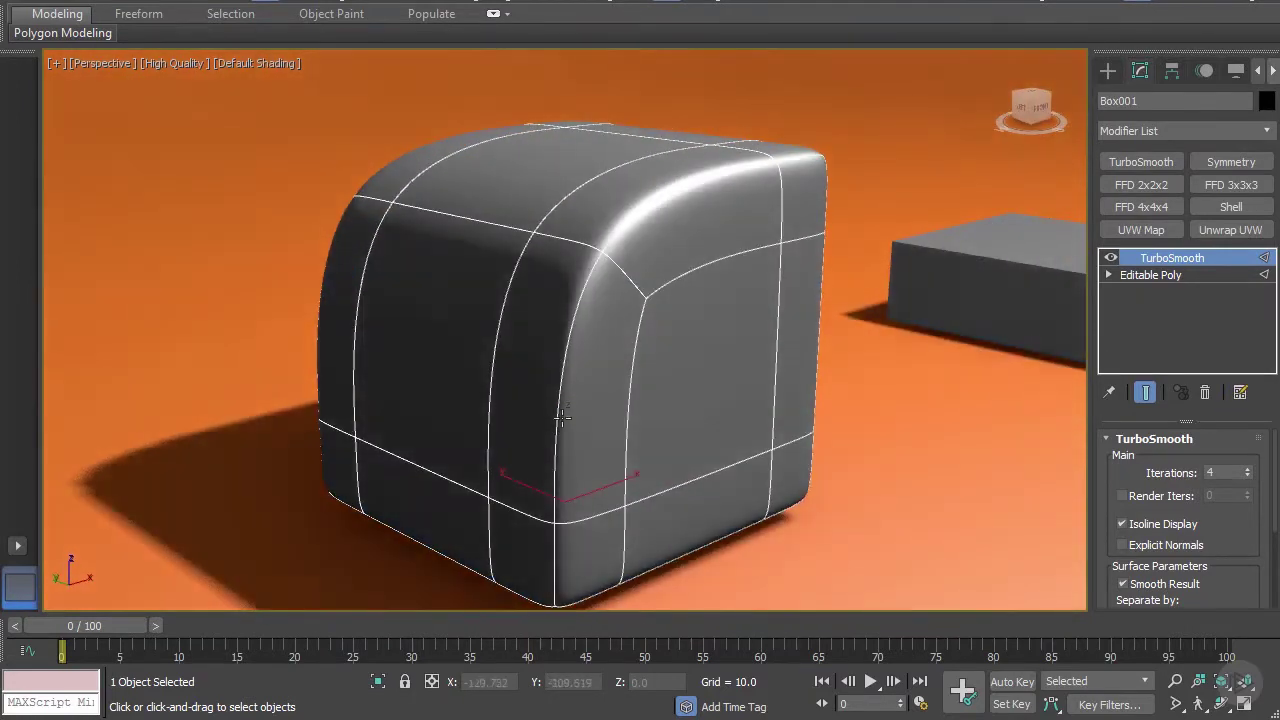
Step: Select the flat box beside the rounded cube and frame it in the view
mouse_move(592, 268)
middle_mouse_down("alt")
mouse_move(680, 263)
mouse_move(529, 277)
mouse_move(577, 258)
middle_mouse_up("alt")
middle_click_drag(760, 330, 566, 351)
scroll(566, 351, "down", 3)
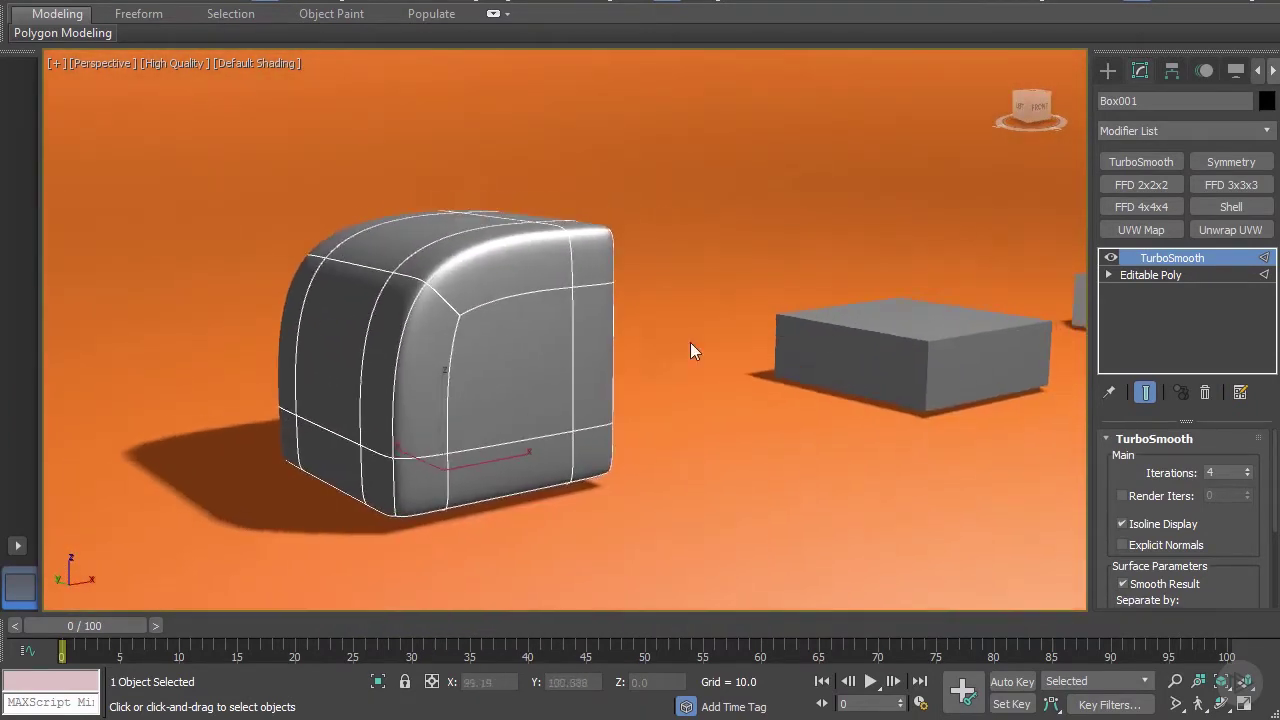
left_click(860, 345)
key("z")
middle_click_drag(720, 354, 686, 363, "alt")
scroll(686, 363, "up", 3)
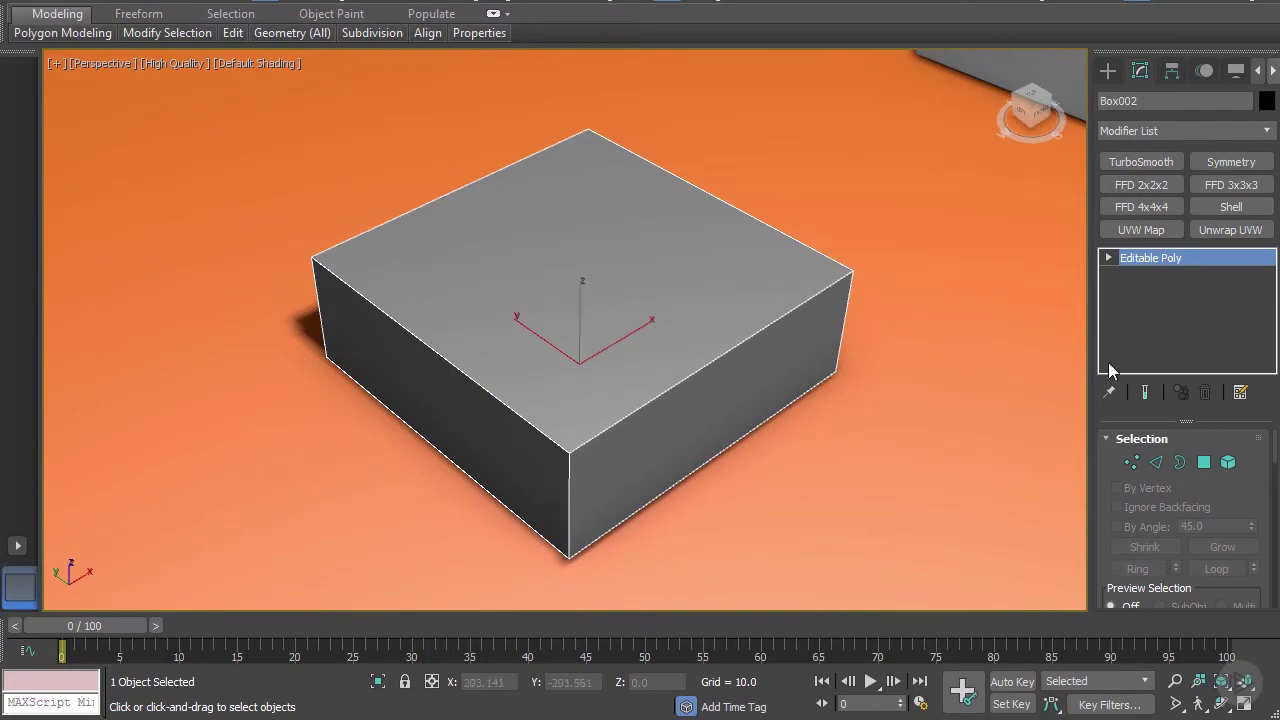
Step: Bevel the flat box's top polygon three times in succession with a height of 2.686 and an outline of -2.272
left_click(1204, 463)
left_click(577, 298)
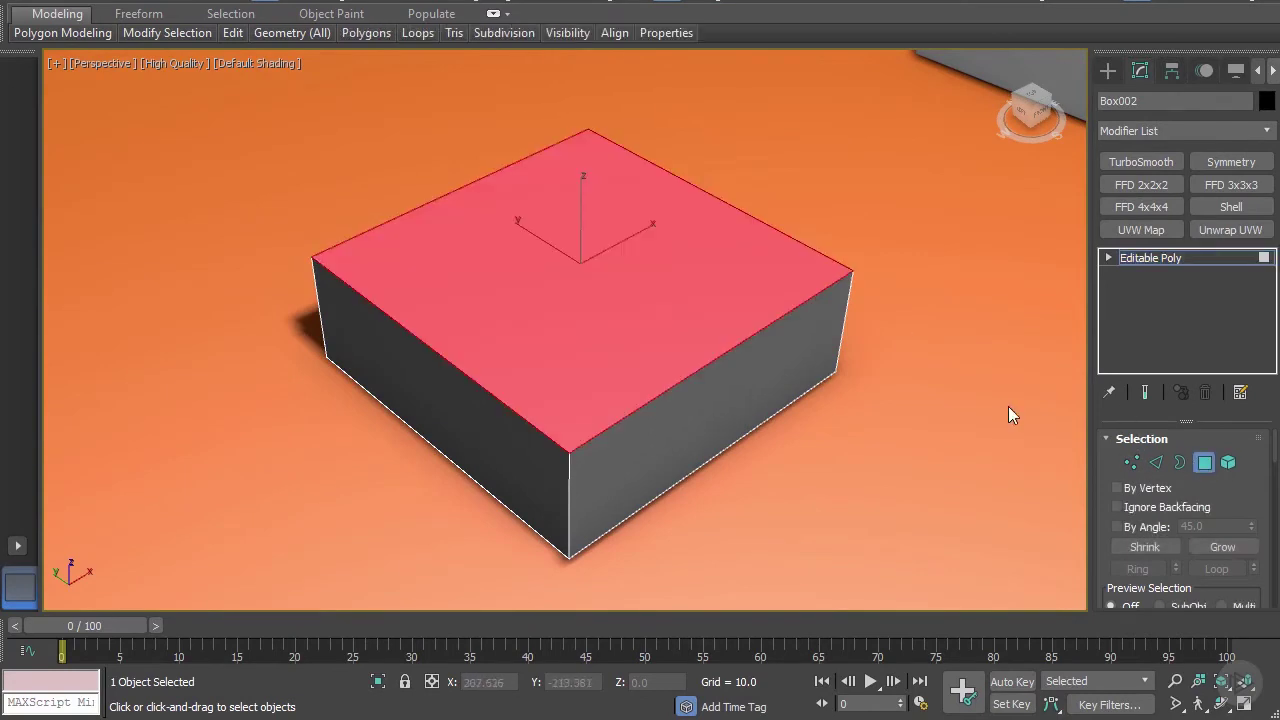
scroll(1179, 526, "down", 5)
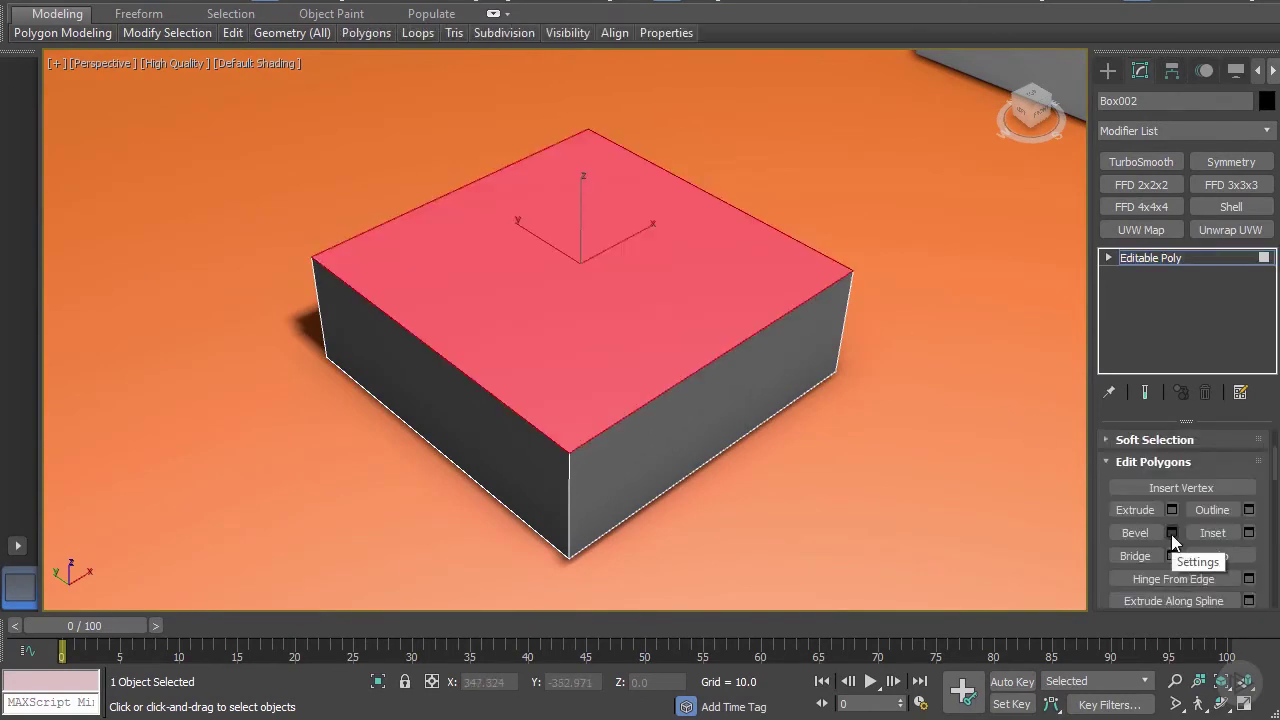
left_click(1172, 535)
left_click_drag(582, 372, 582, 394)
left_click_drag(580, 400, 580, 416)
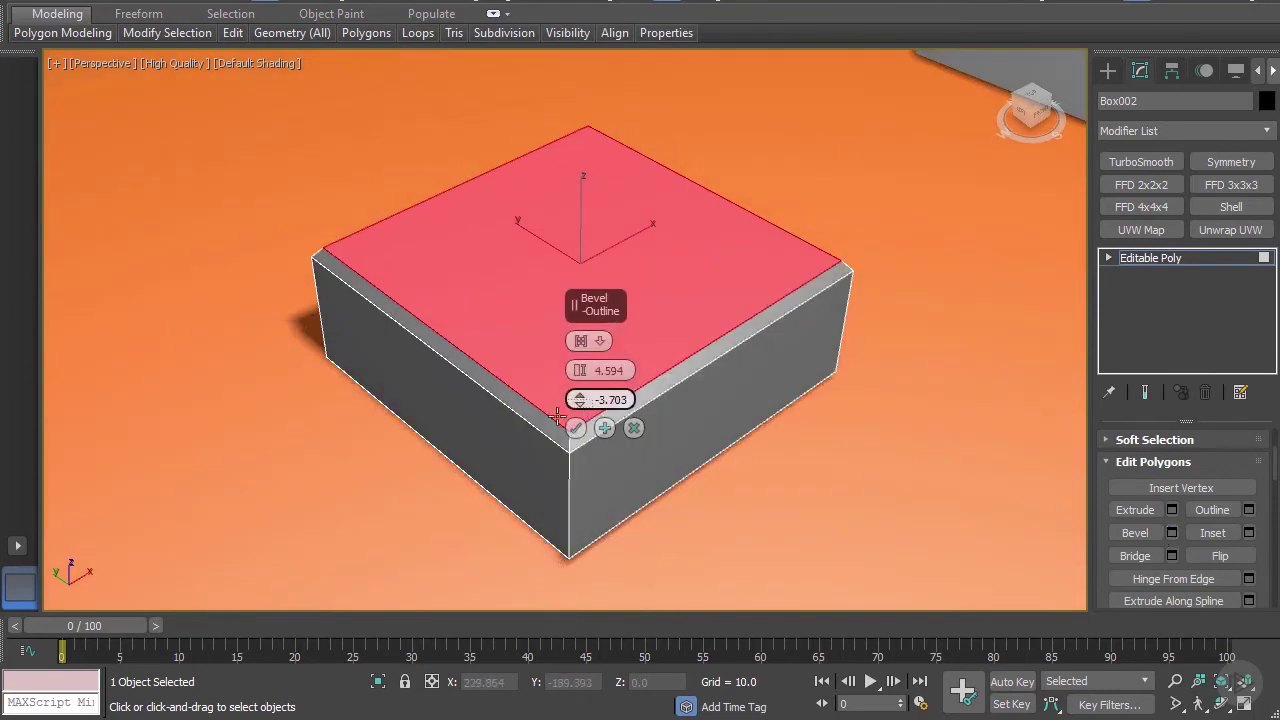
mouse_move(496, 445)
middle_mouse_down("alt")
mouse_move(491, 409)
mouse_move(466, 429)
mouse_move(480, 436)
middle_mouse_up("alt")
scroll(491, 409, "up", 4)
mouse_move(580, 372)
left_mouse_down()
mouse_move(578, 412)
mouse_move(580, 366)
left_mouse_up()
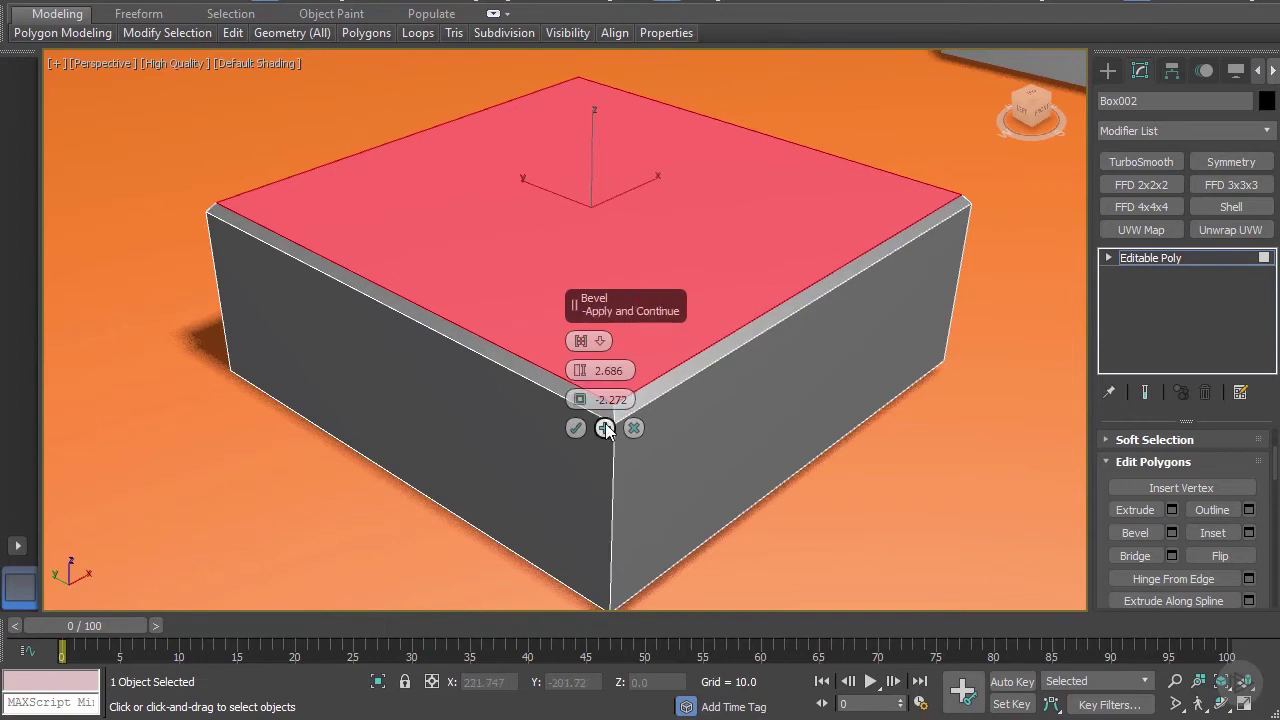
left_click(604, 428)
left_click(604, 428)
left_click(575, 428)
Step: Inset the beveled box's top polygon slightly to add a narrow support border
middle_click_drag(578, 430, 699, 337, "alt")
middle_click_drag(657, 249, 570, 342, "alt")
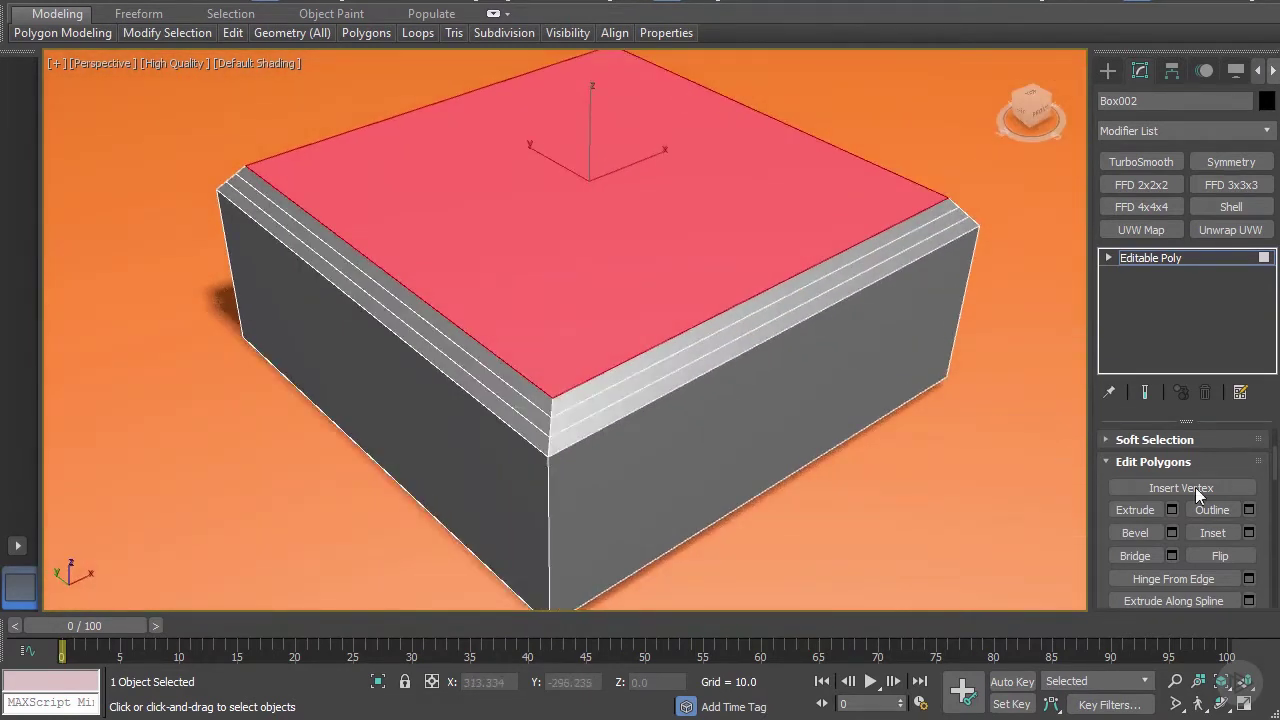
left_click(1248, 540)
left_click_drag(579, 369, 578, 358)
left_click(577, 399)
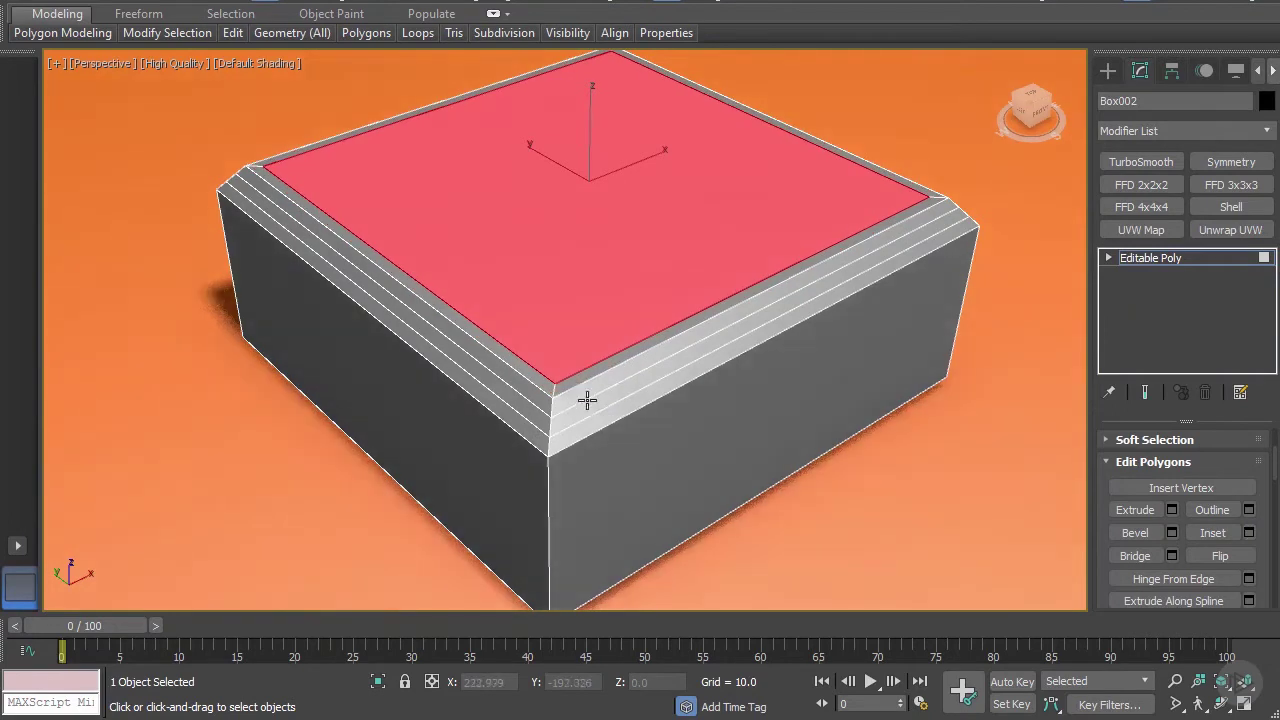
Step: Apply TurboSmooth to the beveled box with 3 iterations and check the smoothed shape without selection wireframe
scroll(607, 380, "down", 2)
middle_click_drag(674, 387, 632, 383, "alt")
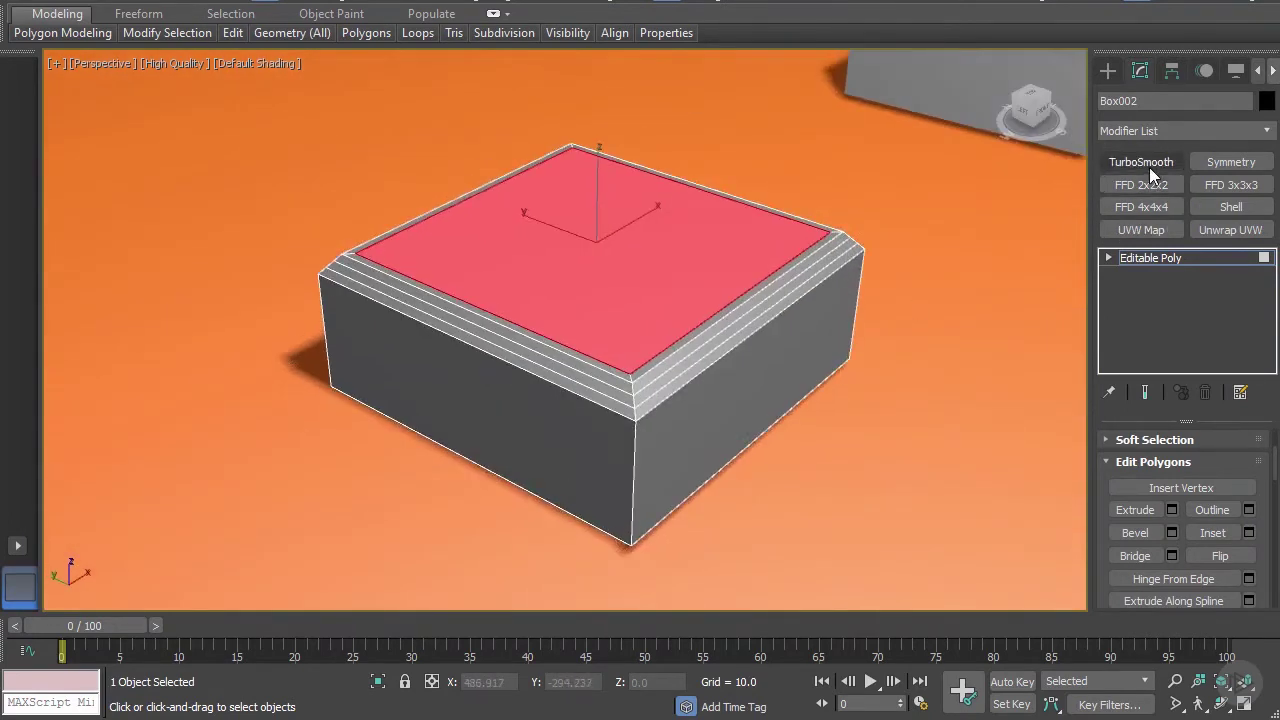
left_click(1145, 163)
scroll(1195, 563, "up", 5)
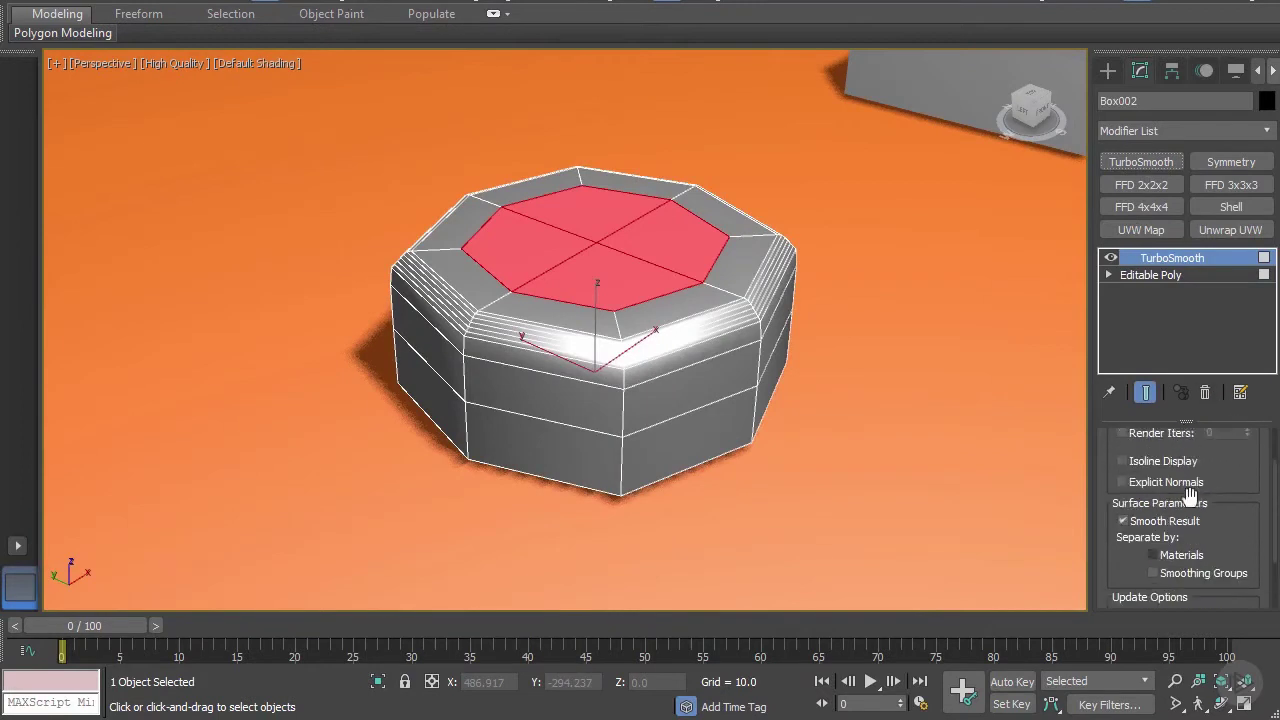
left_click(1248, 470)
left_click(860, 424)
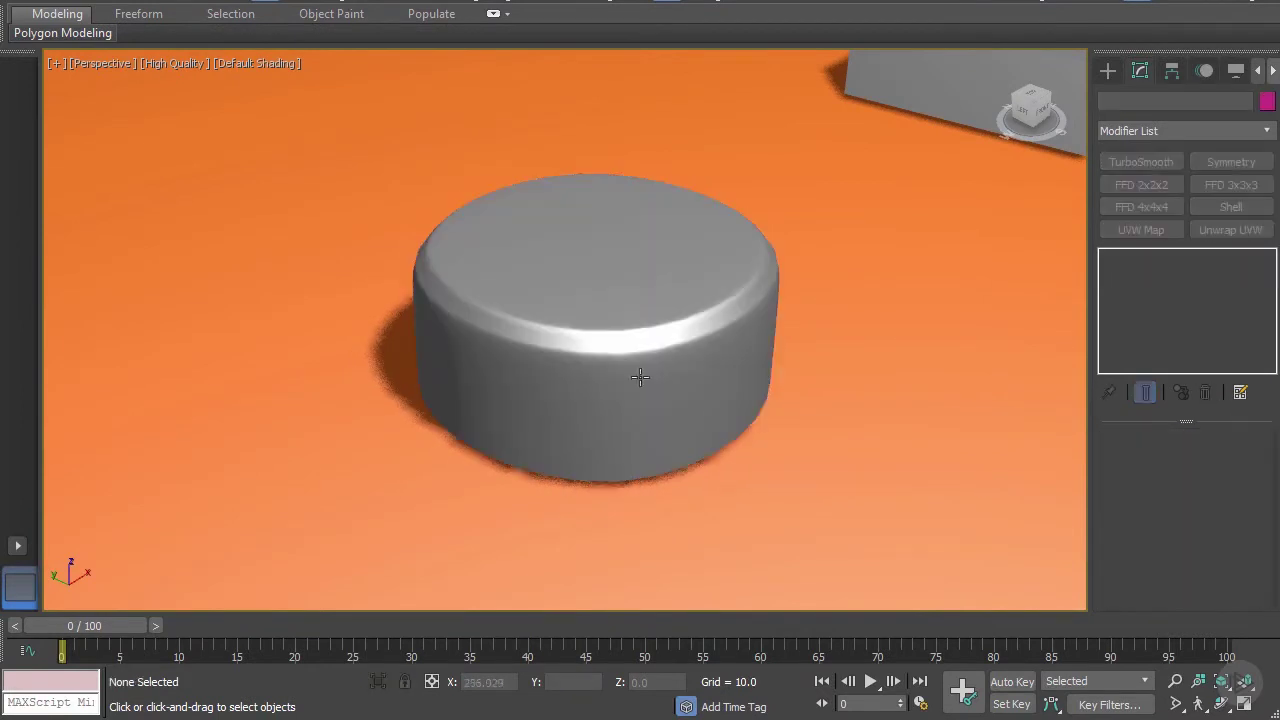
left_click(631, 332)
Step: Connect the parallel edges running along one direction of the beveled box with two edge loops spread toward the corners
left_click(1155, 274)
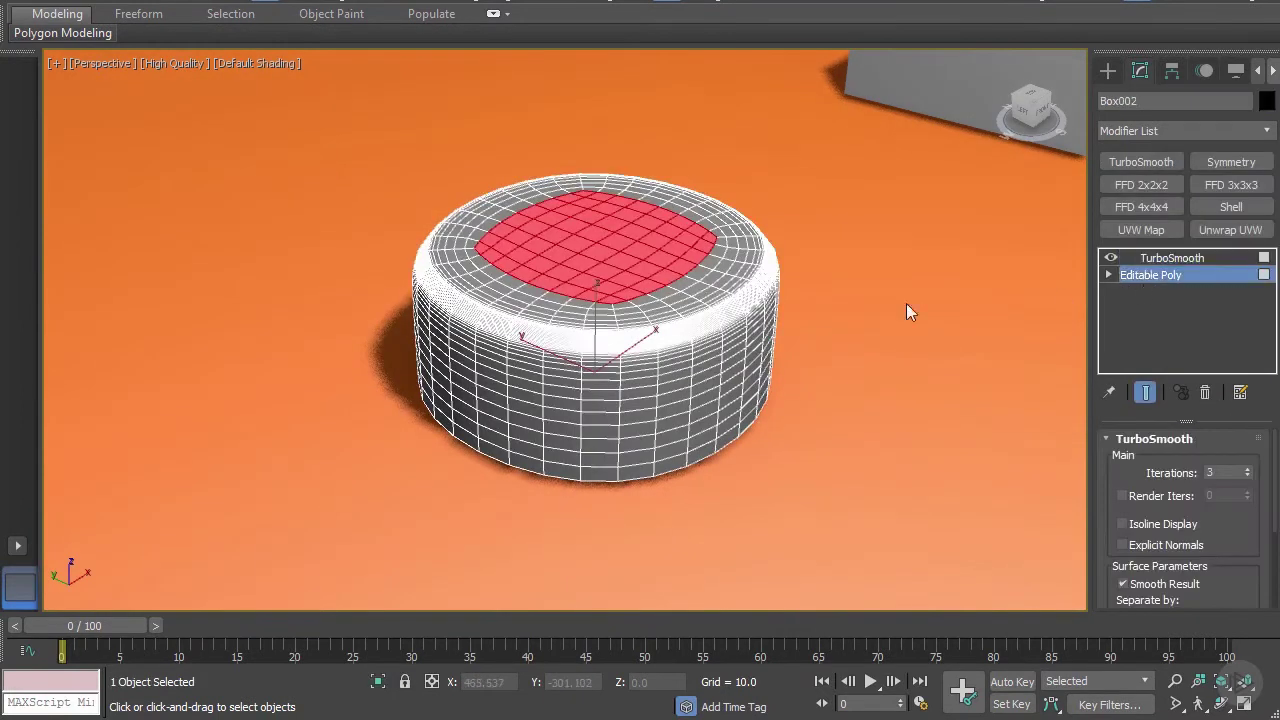
left_click(1160, 274)
scroll(1183, 507, "up", 3)
key("4")
middle_click_drag(722, 302, 526, 319, "alt")
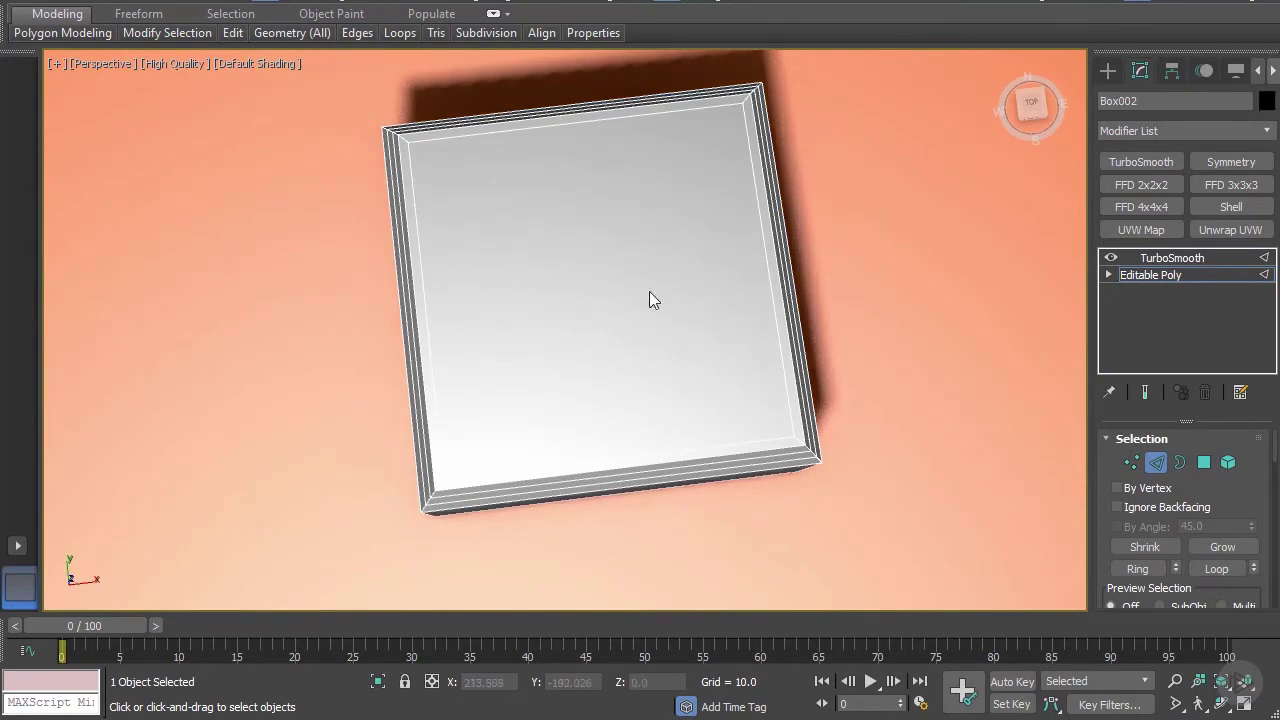
middle_click_drag(485, 251, 631, 100, "alt")
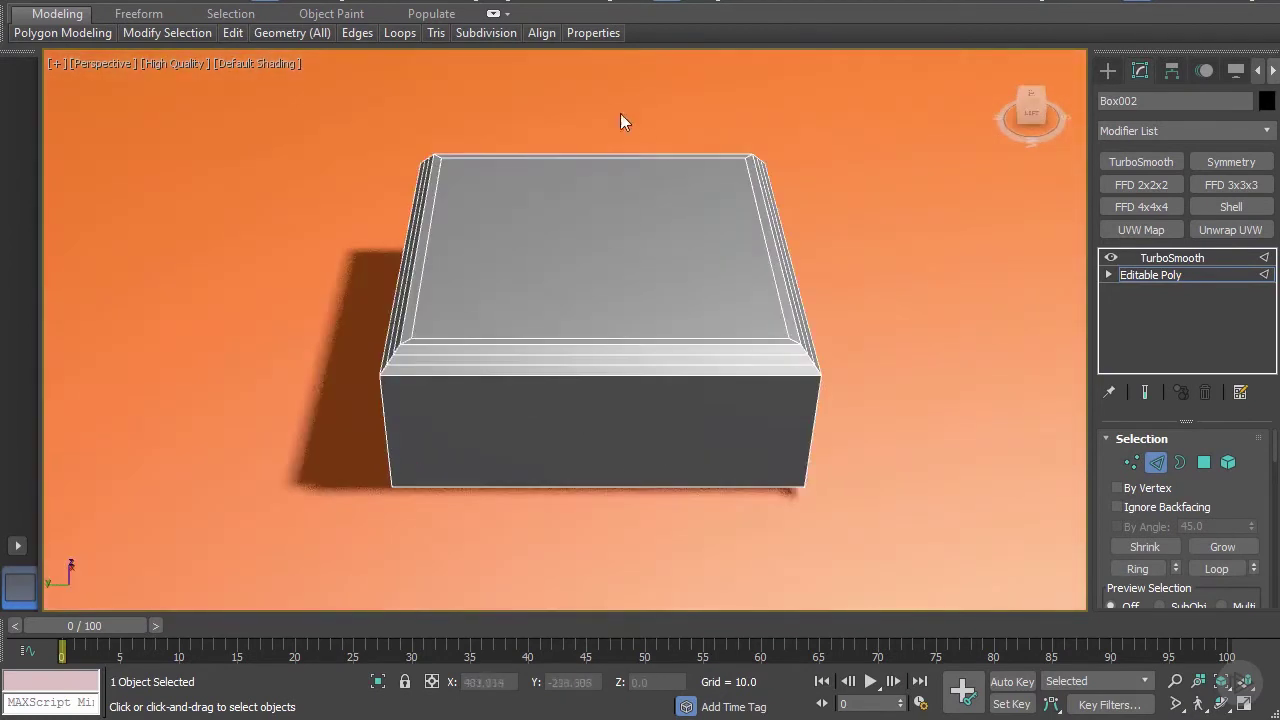
scroll(1246, 531, "down", 5)
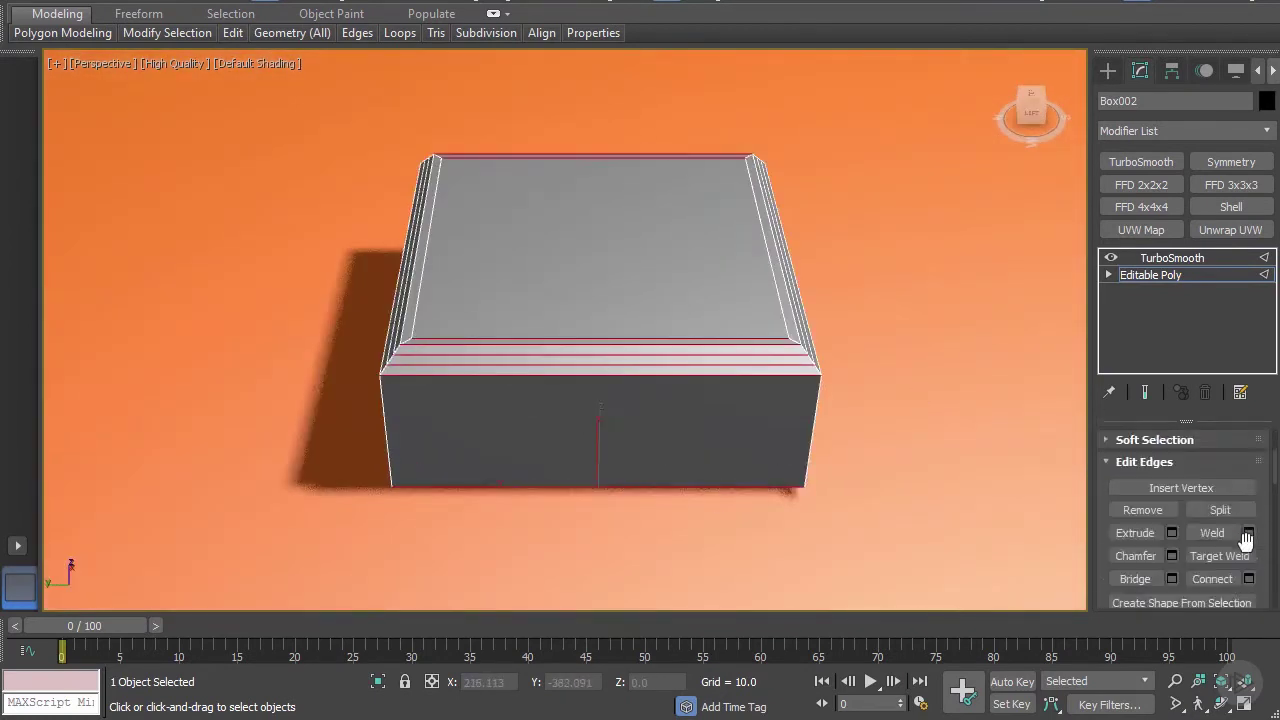
scroll(1240, 465, "up", 2)
left_click(1249, 489)
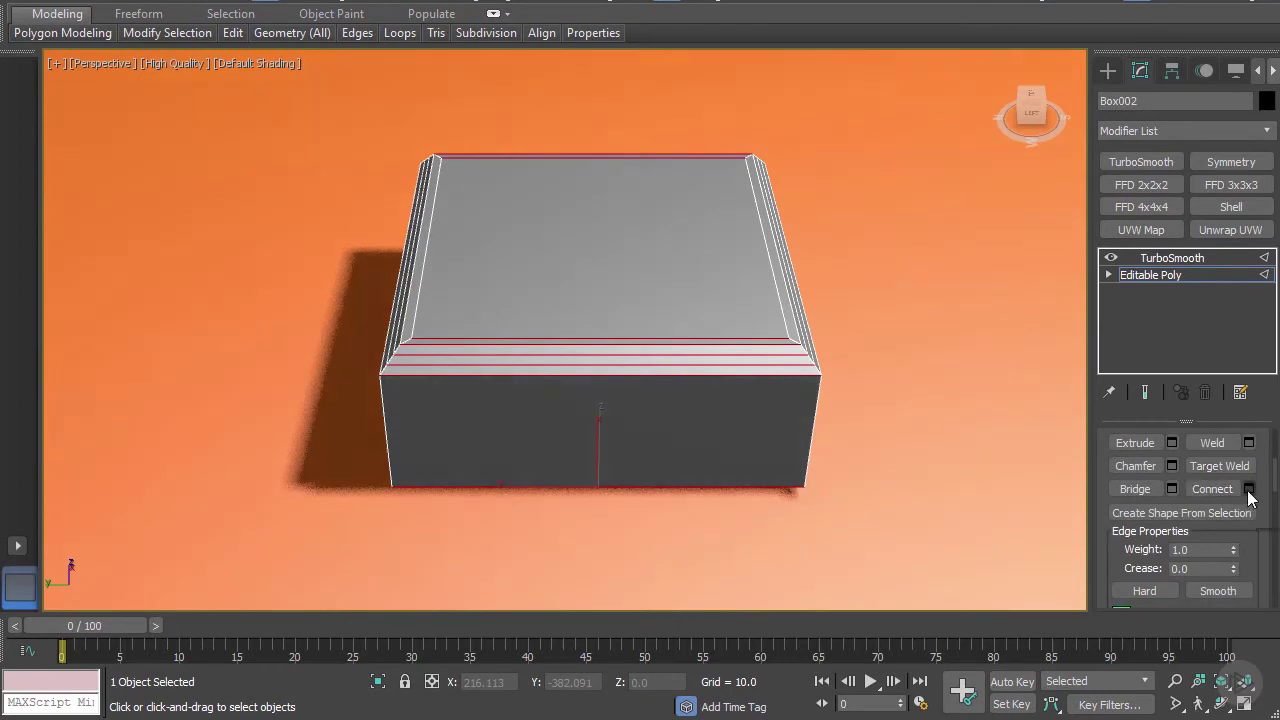
left_click_drag(580, 371, 583, 487)
left_click(578, 429)
Step: Connect the new edge rings with two more loops in the perpendicular direction and show the box with TurboSmooth
middle_click_drag(614, 414, 538, 366, "alt")
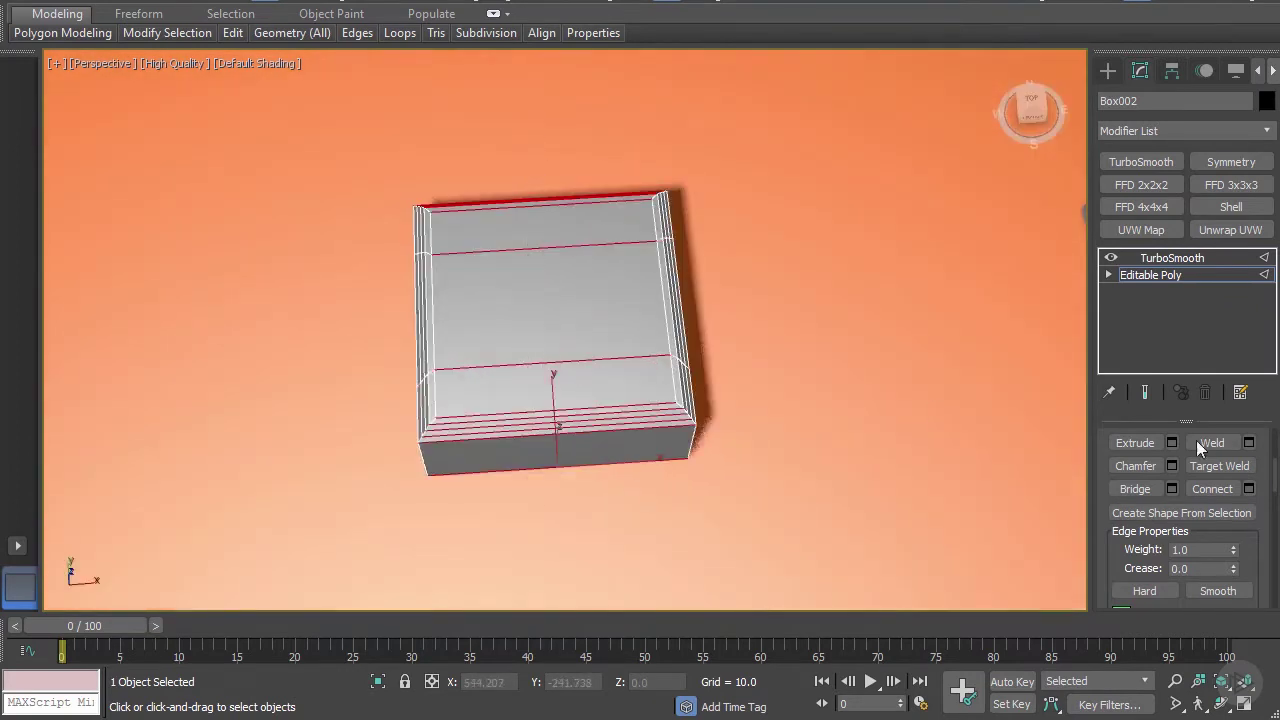
left_click(1219, 487)
middle_click_drag(623, 343, 505, 365, "alt")
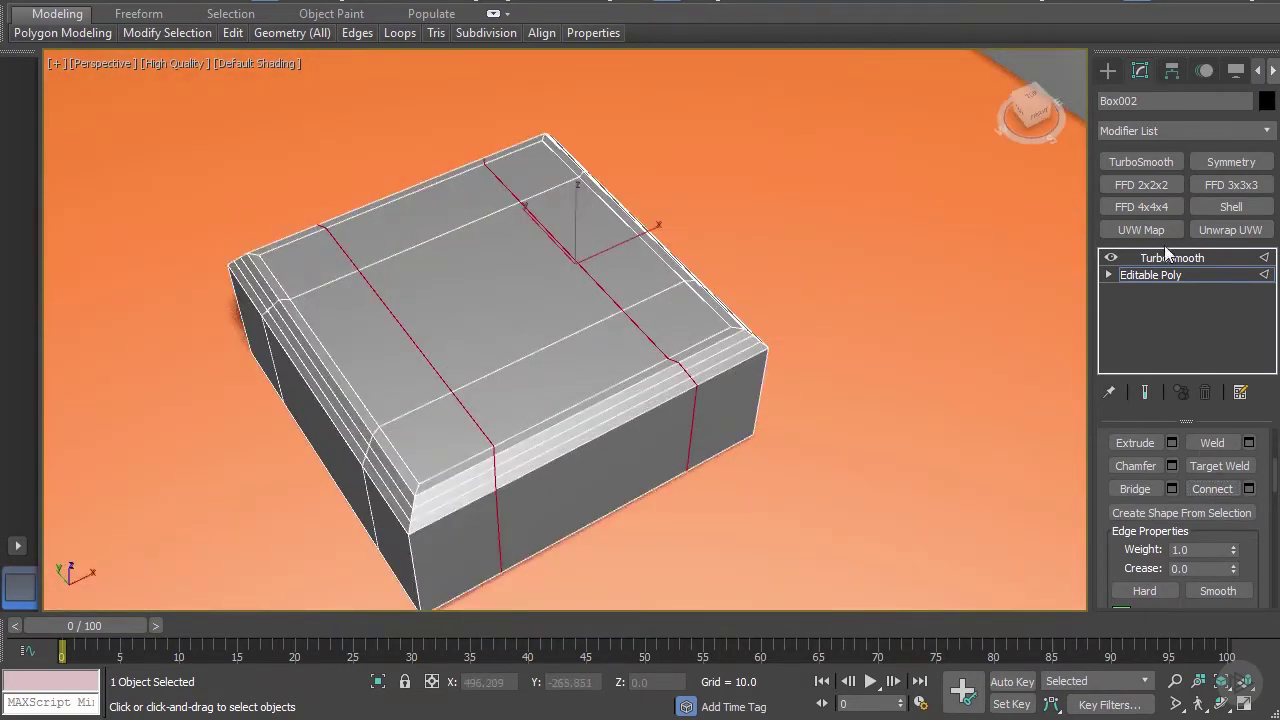
left_click(1165, 260)
middle_click_drag(445, 470, 634, 372, "alt")
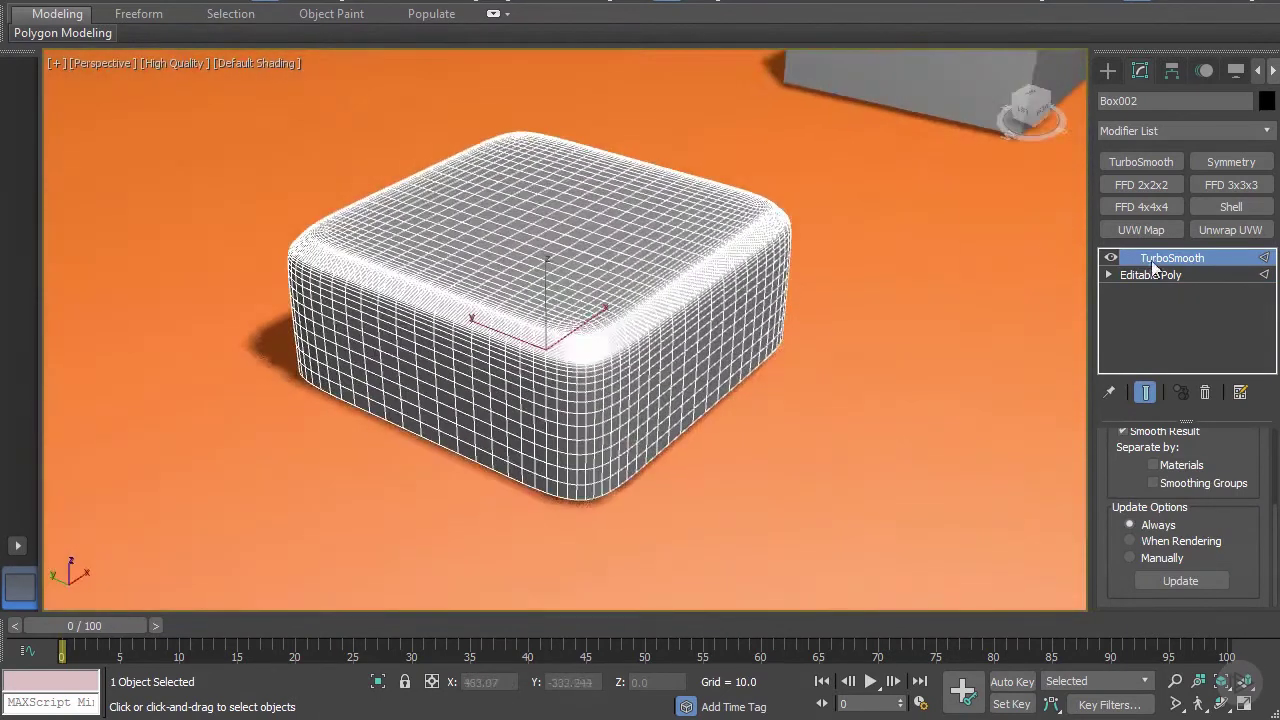
Step: Compare the box's unsmoothed corner loops and top polygons with its TurboSmooth shape
left_click(1163, 274)
middle_click_drag(560, 238, 534, 258, "alt")
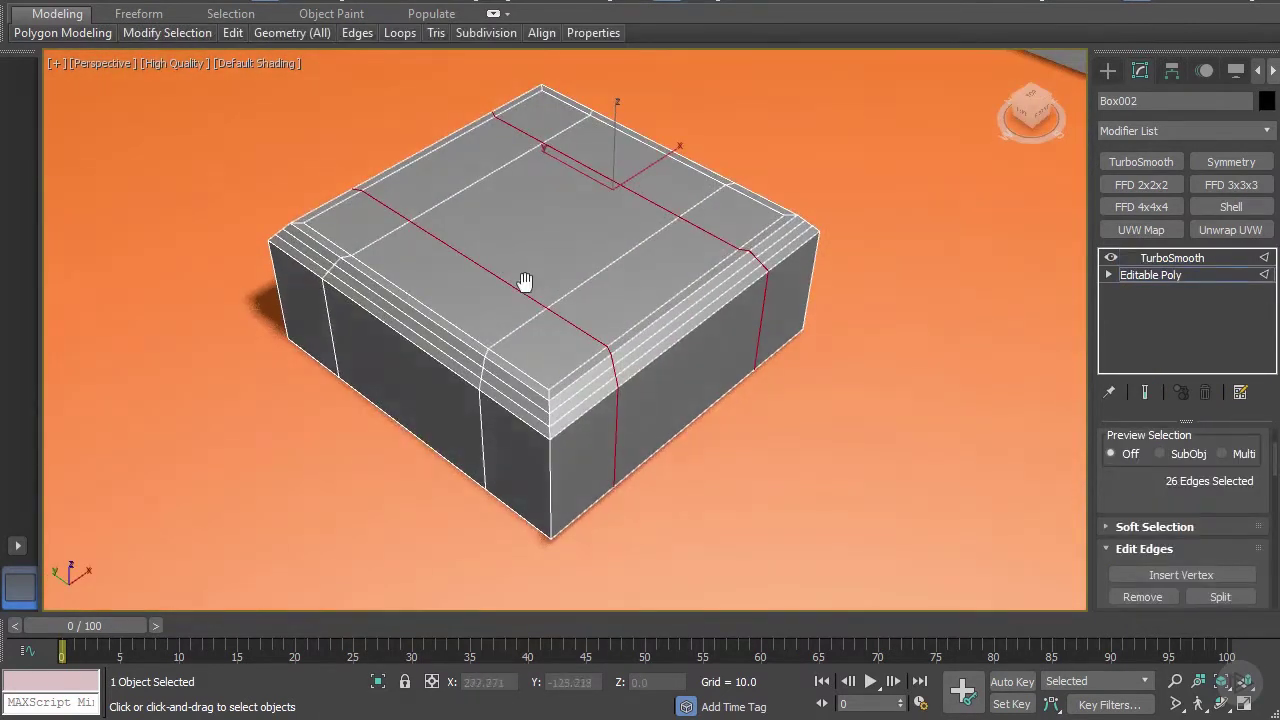
scroll(519, 246, "up", 3)
scroll(1206, 506, "up", 4)
left_click(1204, 464)
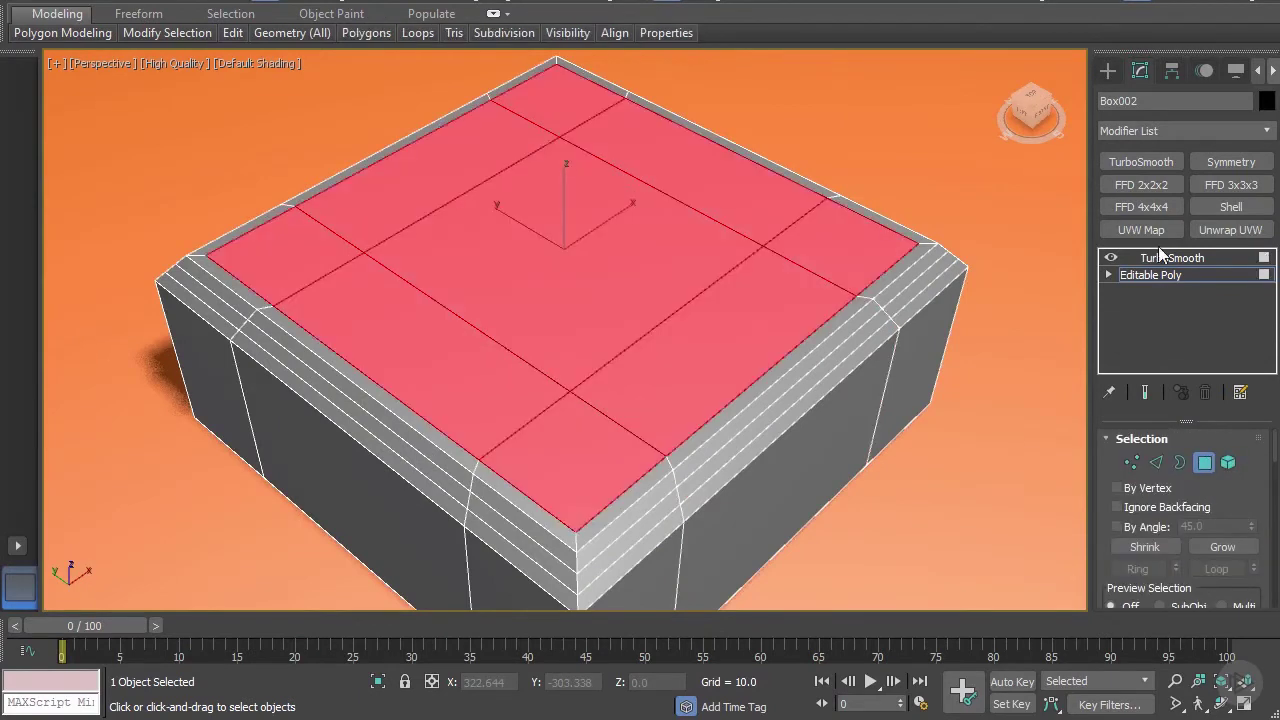
left_click(1165, 258)
left_click(1001, 272)
left_click(614, 293)
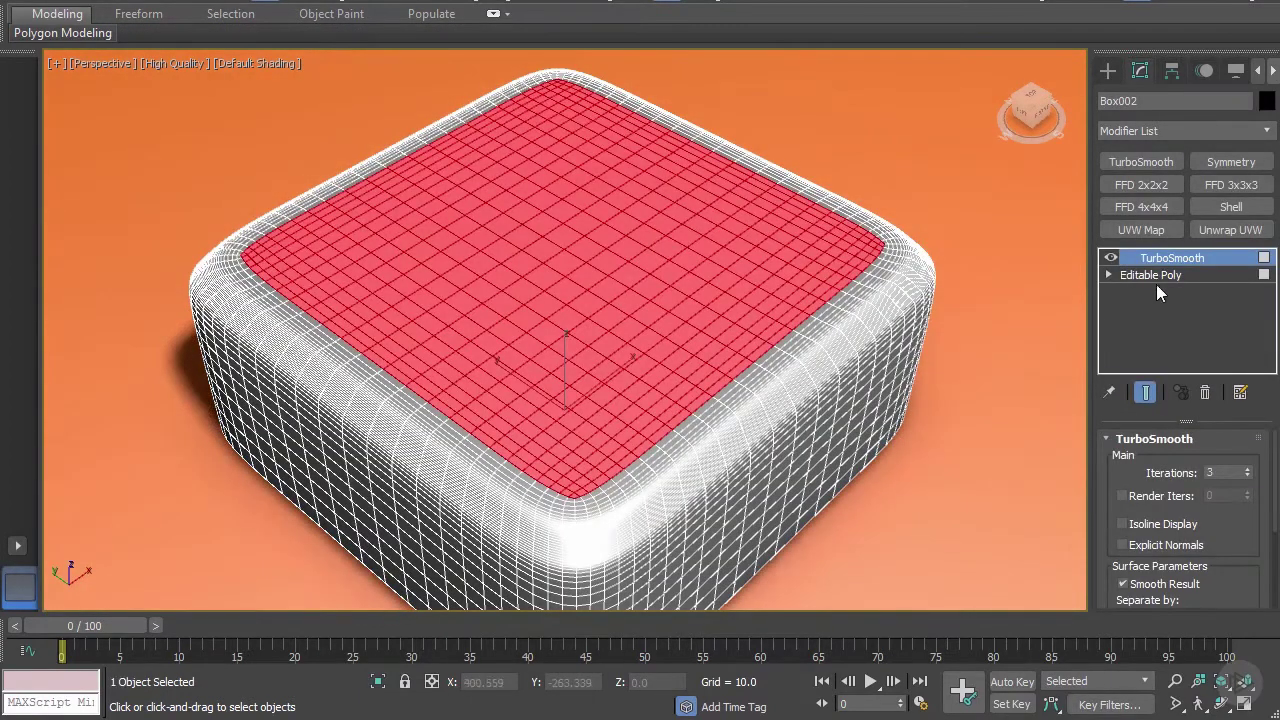
Step: Inset the center polygon of the box's top face slightly and check the result with TurboSmooth
left_click(1152, 276)
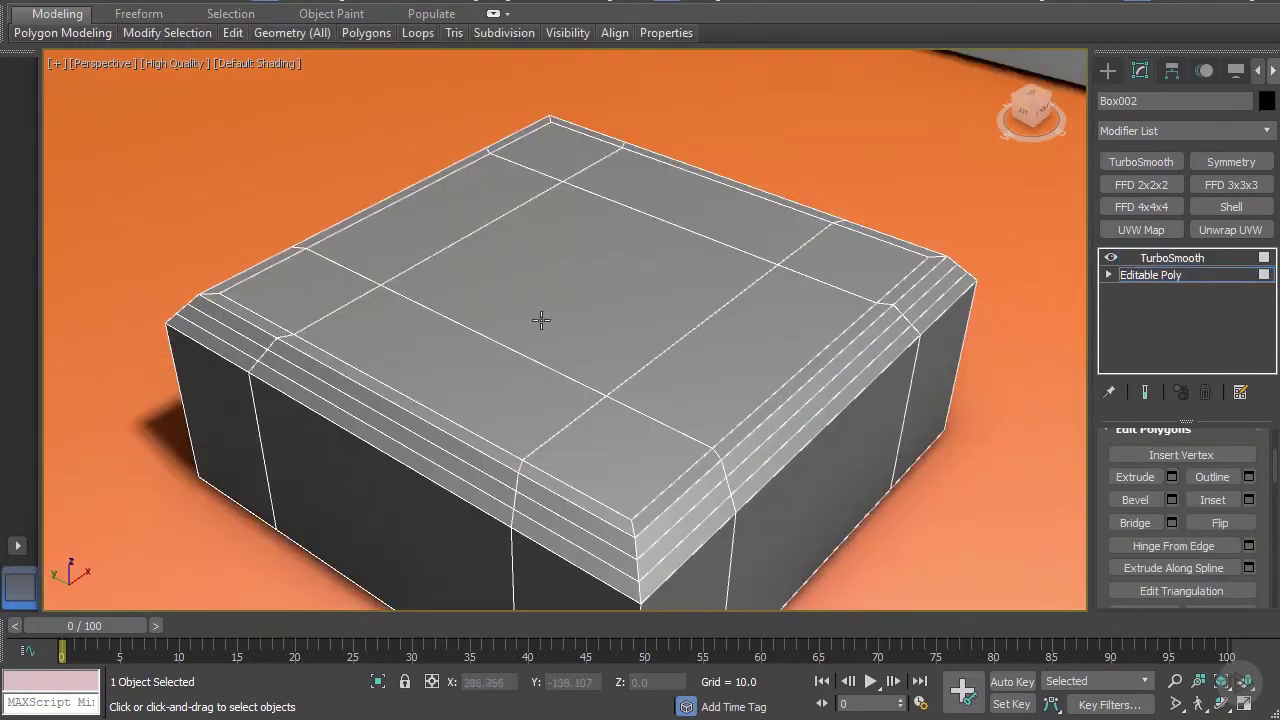
left_click(627, 293)
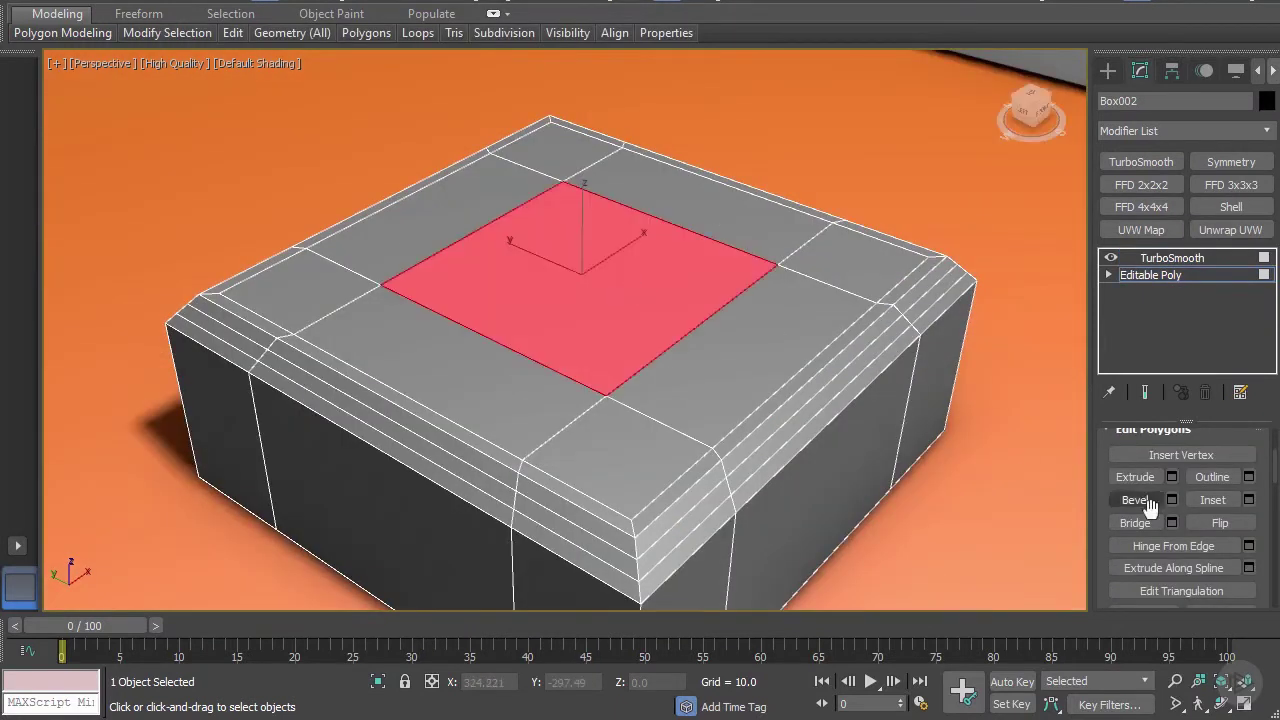
left_click(1249, 499)
left_click(575, 400)
left_click(1167, 259)
left_click(947, 228)
left_click(507, 233)
Step: Bevel the inset center polygon three times in succession to form a stepped base for a pillar
left_click(1137, 275)
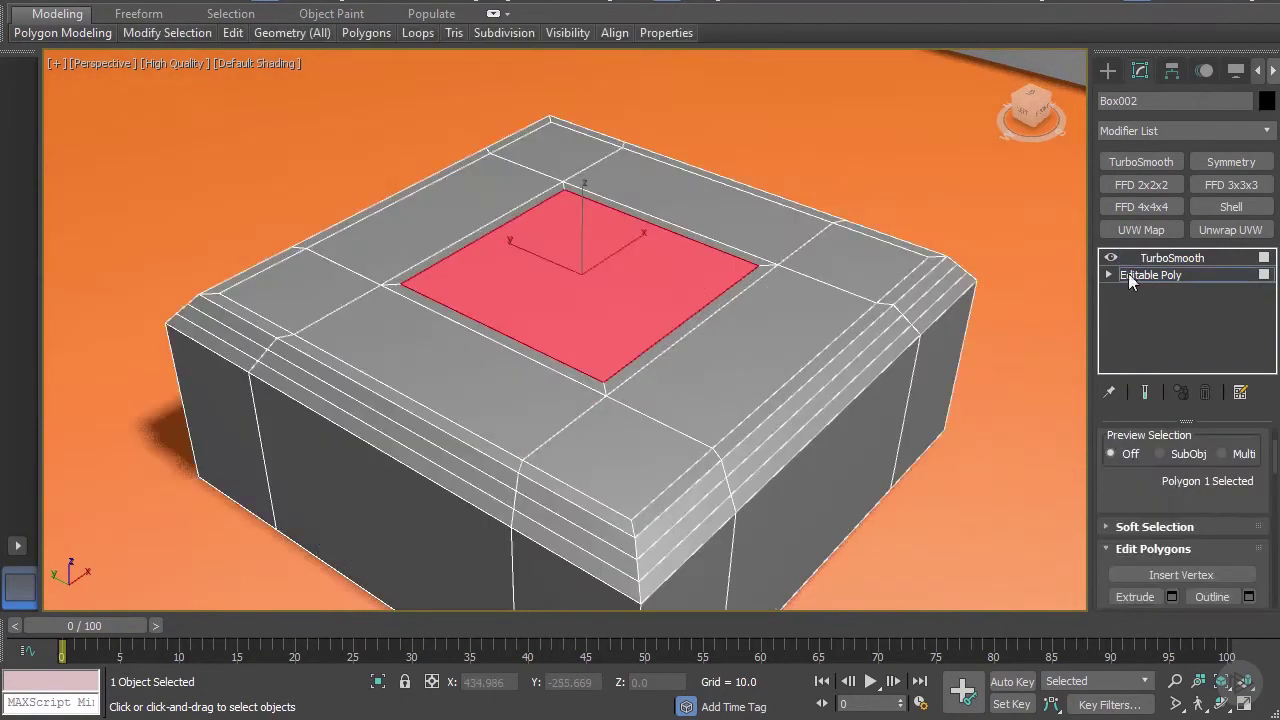
scroll(1170, 515, "down", 3)
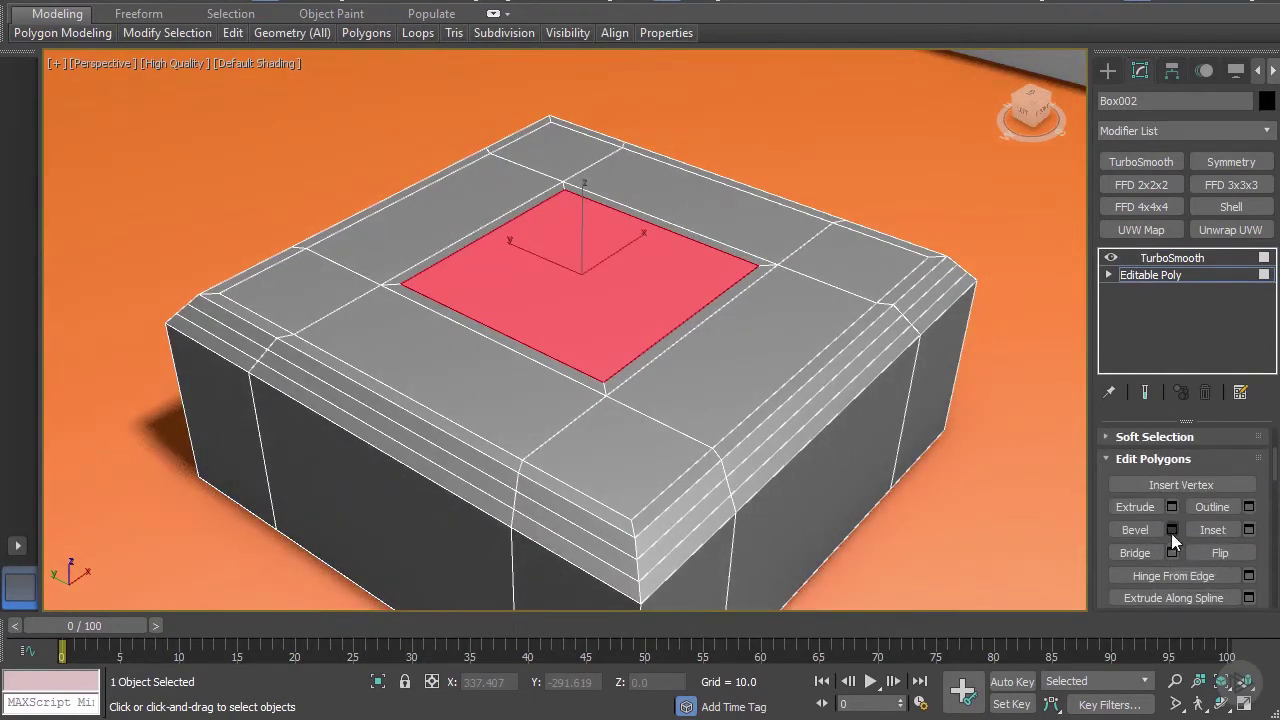
left_click(1171, 529)
left_click(603, 429)
left_click(603, 429)
left_click(577, 428)
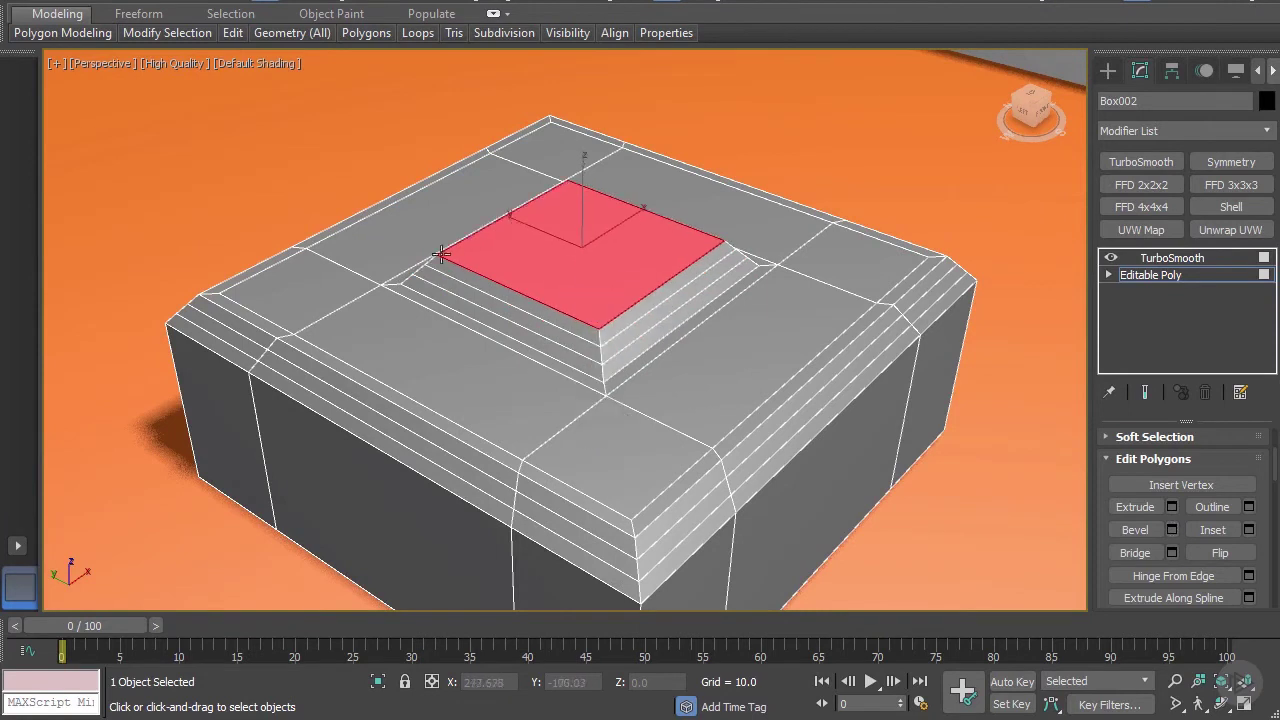
Step: Extrude the center polygon by 4.594, again by about 40, and once more by a short amount to form a pillar
left_click(1170, 507)
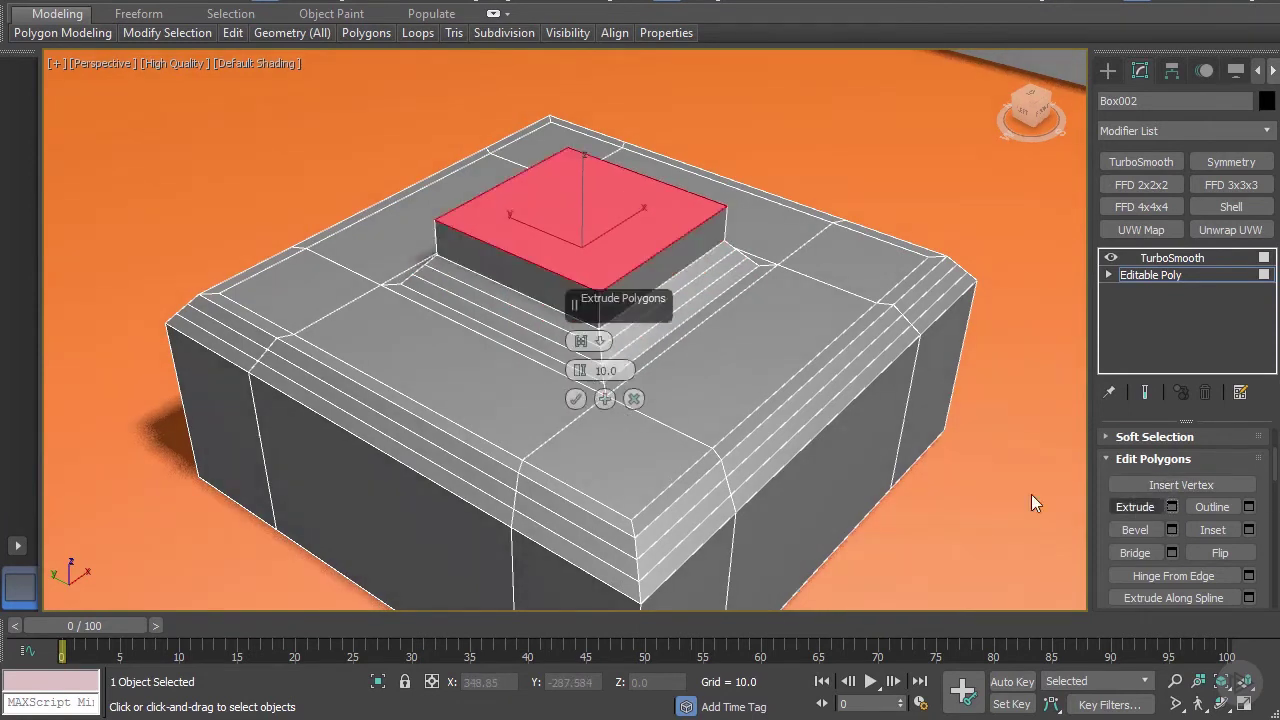
left_click_drag(579, 371, 583, 416)
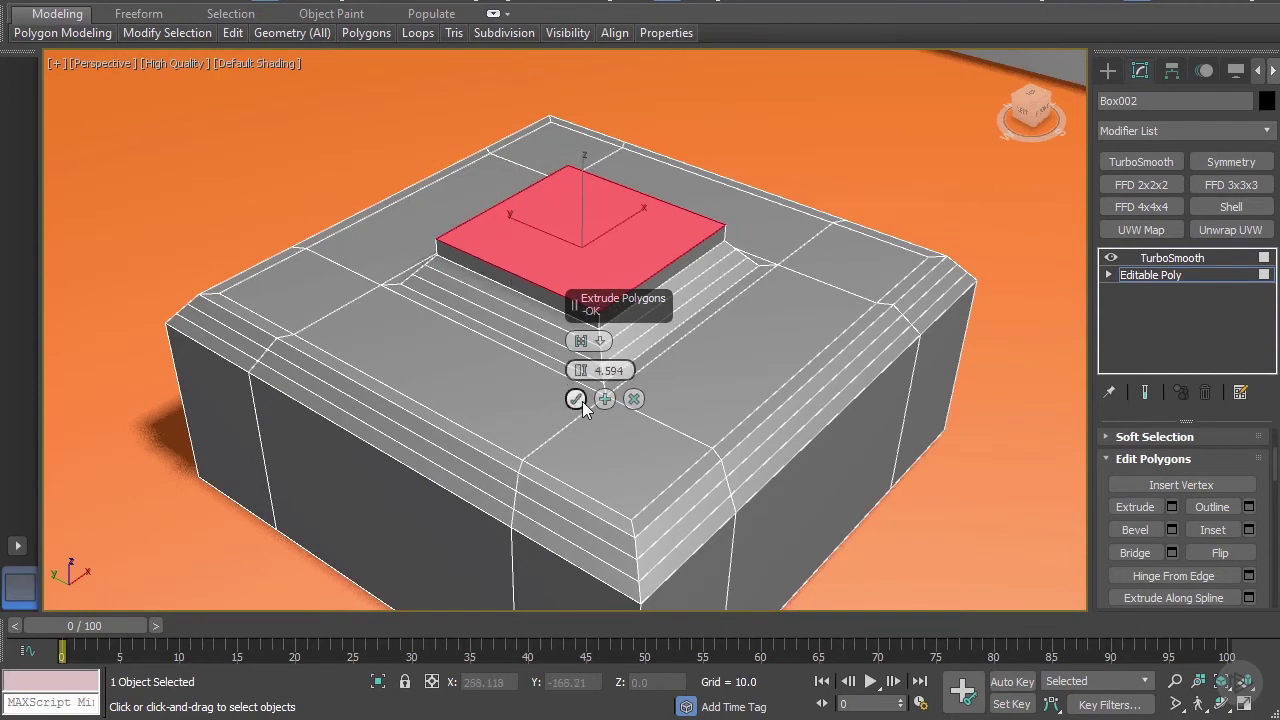
left_click(604, 399)
left_click_drag(577, 355, 557, 149)
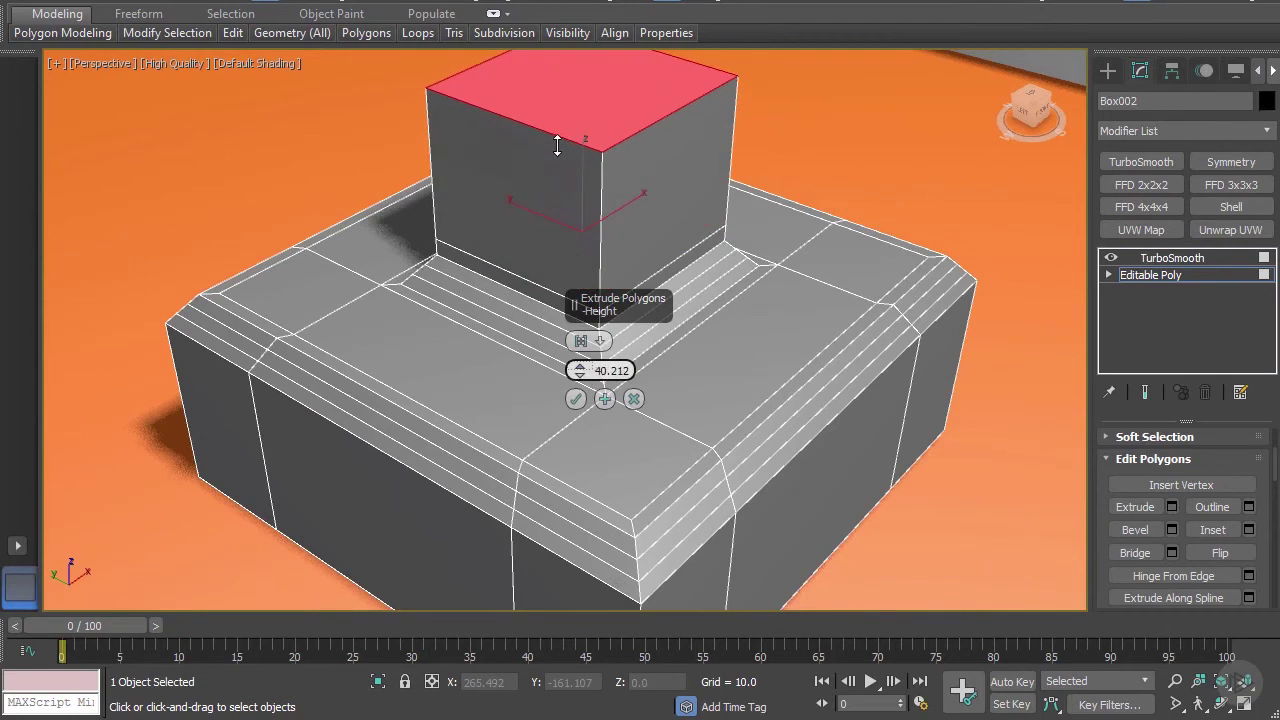
left_click(604, 399)
left_click_drag(578, 398, 584, 584)
left_click(576, 398)
Step: Inset the pillar's top polygon twice by 3.544 to add support borders
middle_click_drag(577, 394, 470, 267, "alt")
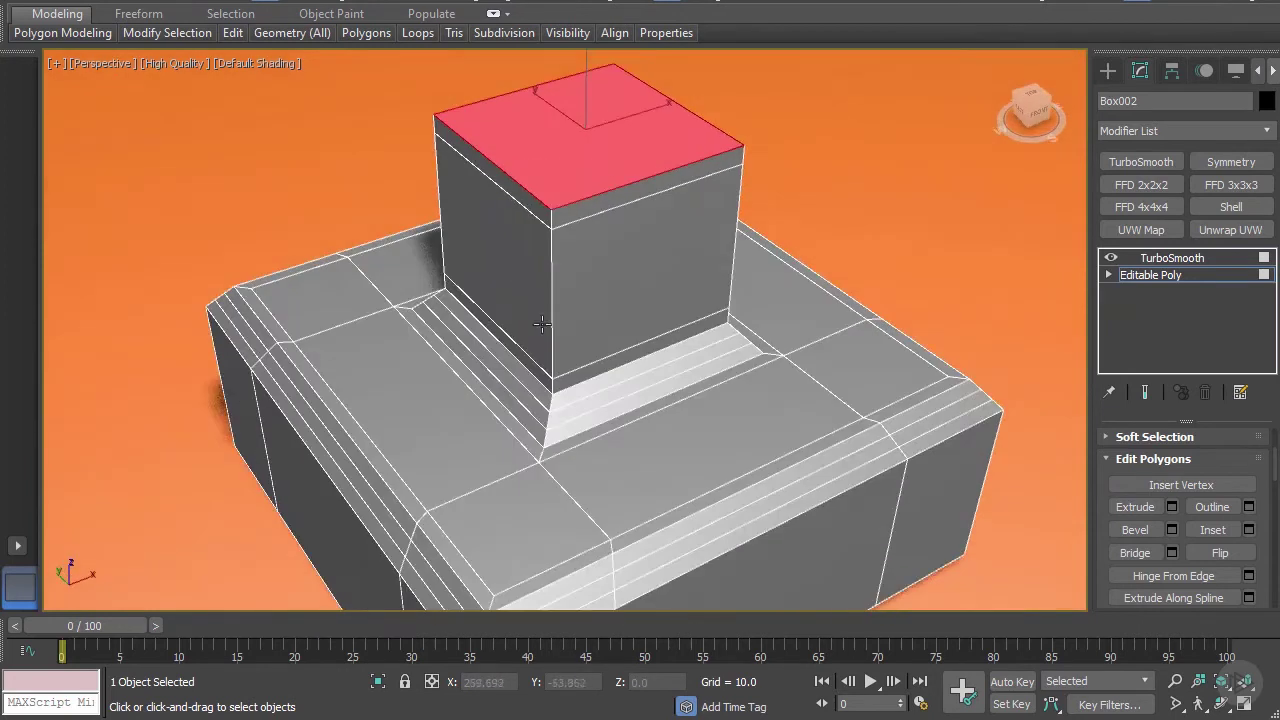
scroll(560, 300, "down", 3)
middle_click_drag(620, 286, 580, 306, "alt")
scroll(580, 306, "up", 3)
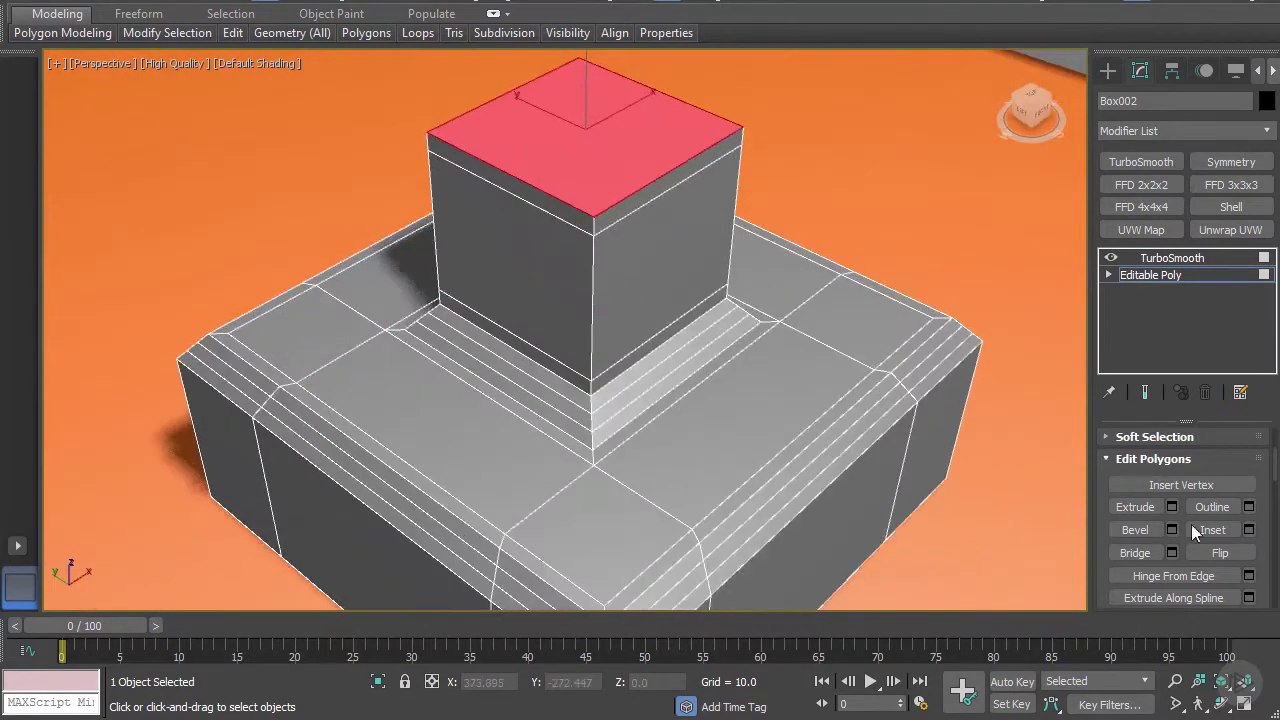
left_click(1249, 530)
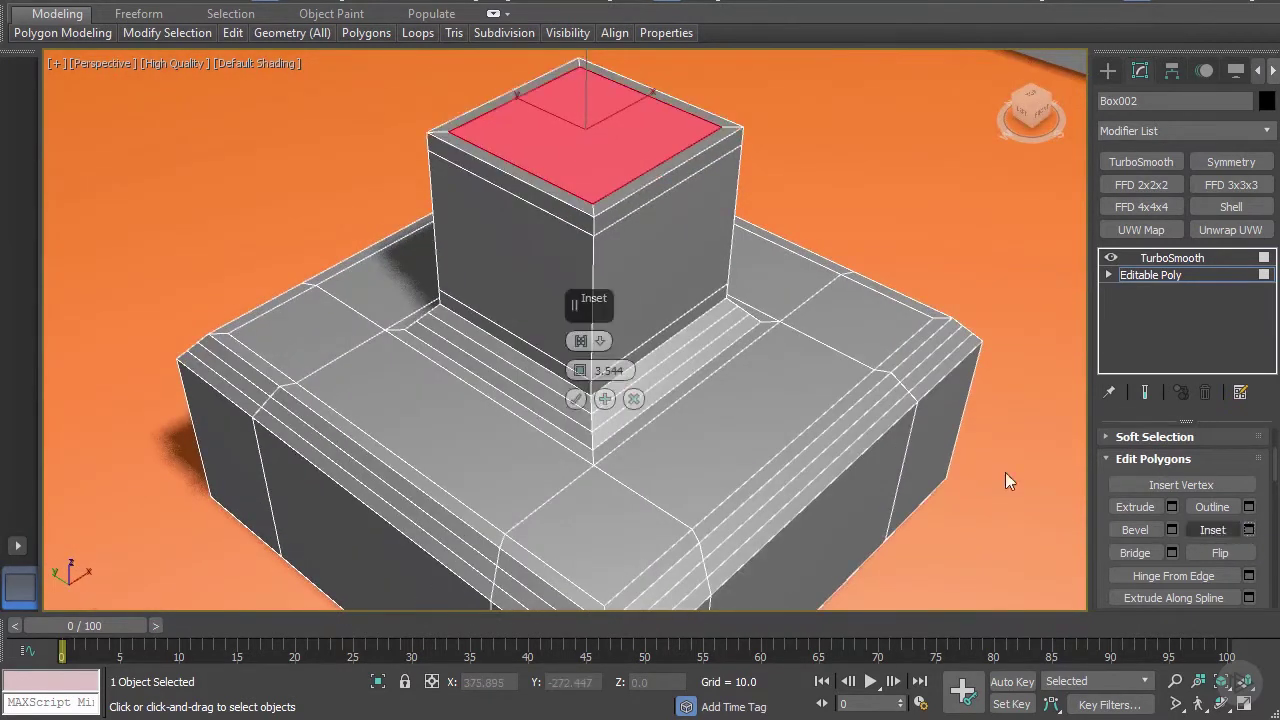
left_click(604, 399)
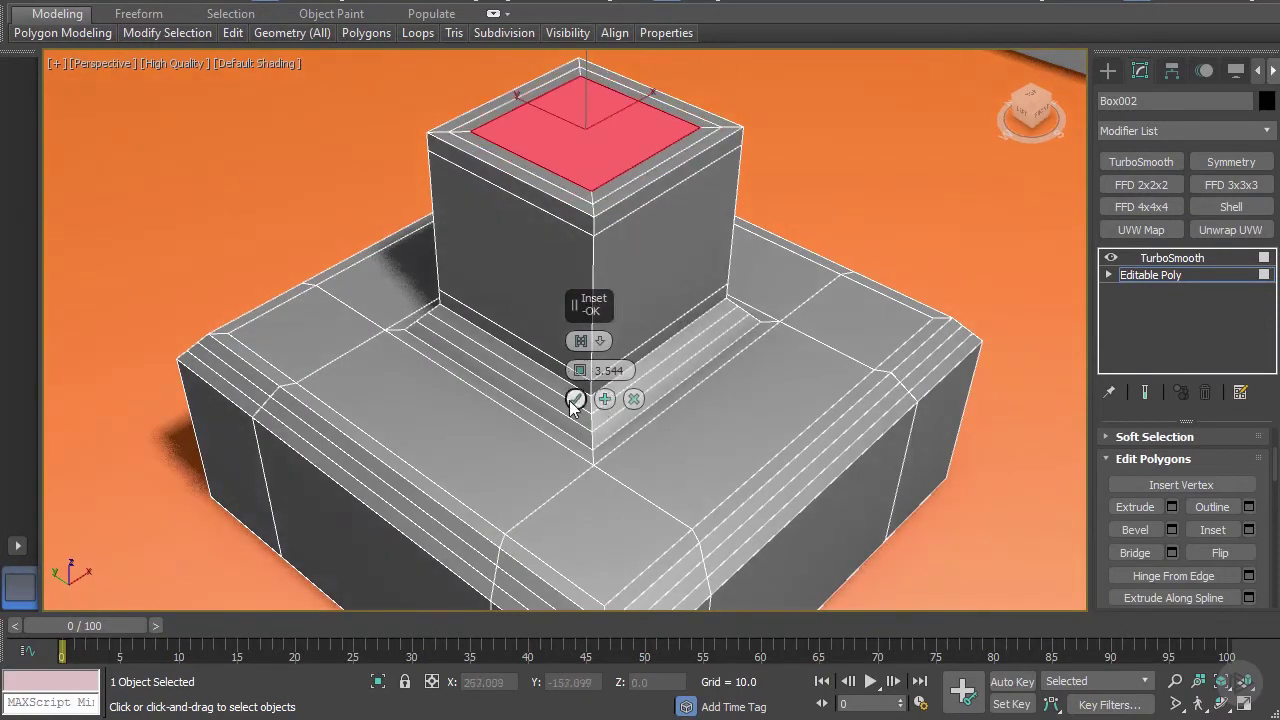
left_click(575, 399)
Step: Examine the TurboSmooth result of the pillar and its stepped base from above
left_click(1172, 258)
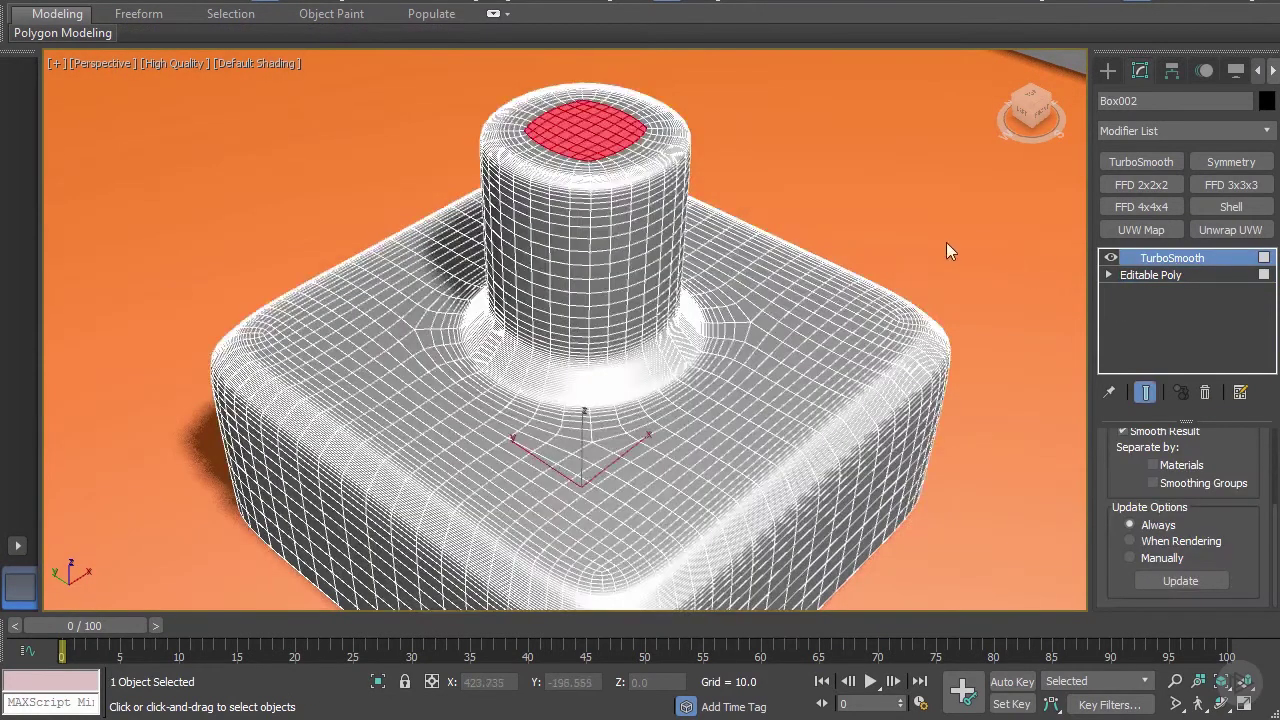
left_click(947, 243)
scroll(846, 297, "down", 4)
middle_click_drag(842, 304, 690, 340, "alt")
scroll(705, 357, "up", 4)
scroll(705, 357, "down", 5)
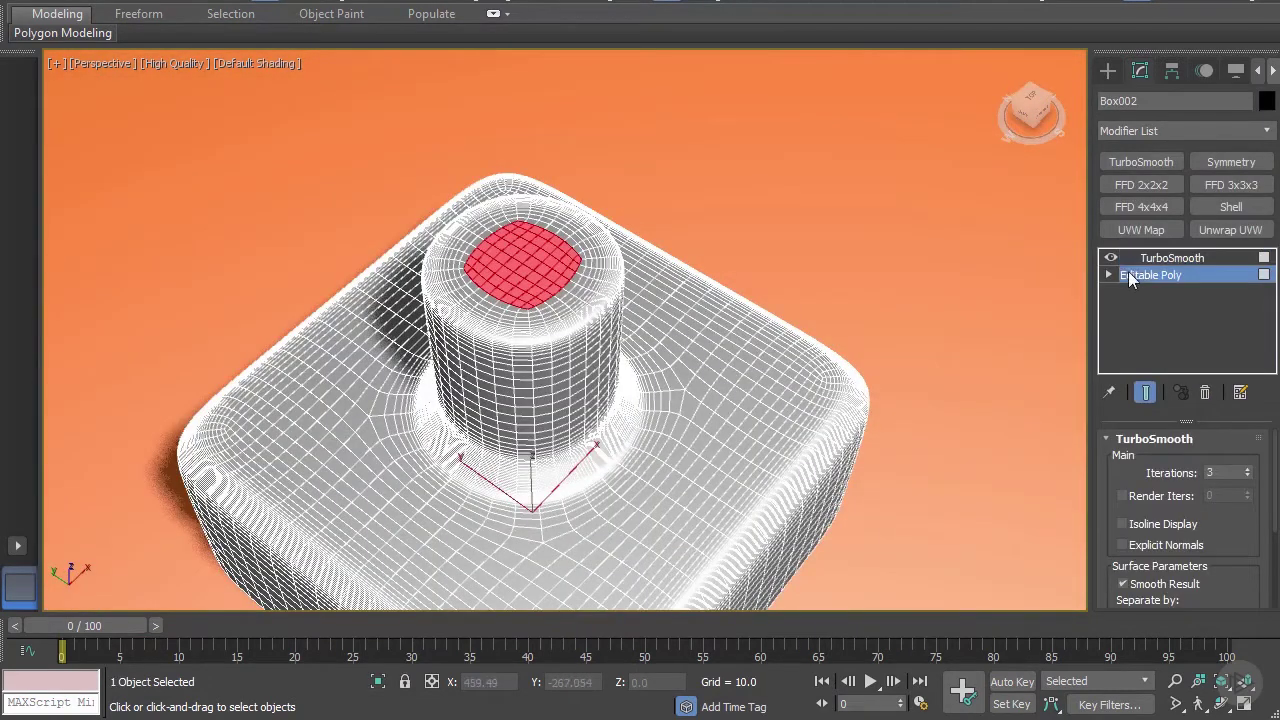
Step: Examine the pillar's unsmoothed support edges from several angles and compare them with the smoothed model without selection wireframe
left_click(1140, 275)
middle_click_drag(520, 240, 483, 345, "alt")
middle_click_drag(451, 389, 435, 362, "alt")
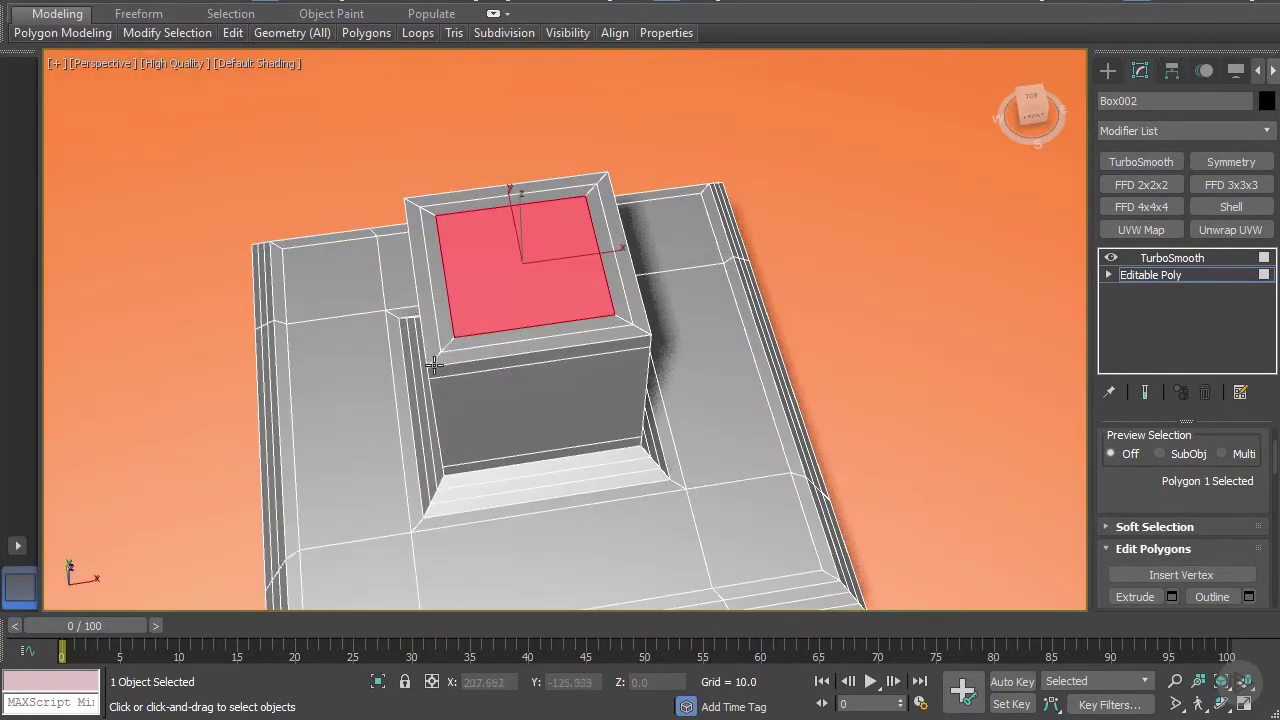
middle_click_drag(631, 342, 593, 236, "alt")
middle_click_drag(509, 266, 571, 299, "alt")
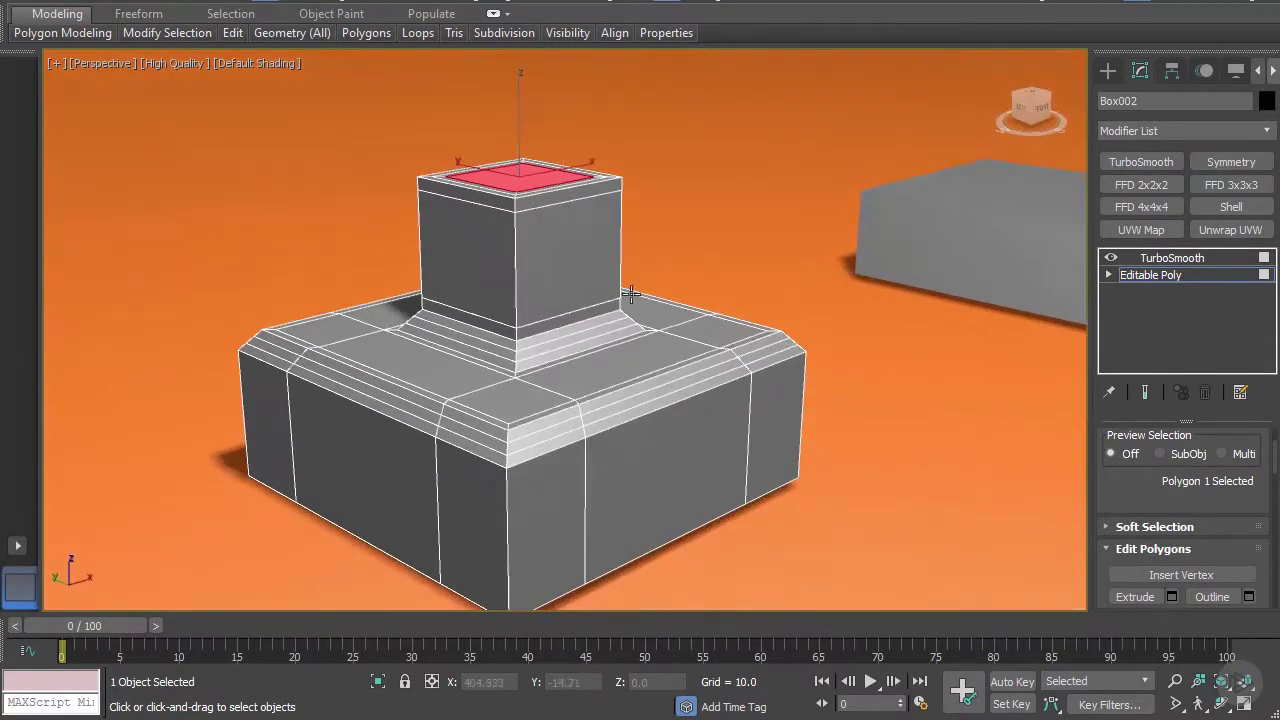
left_click(1172, 258)
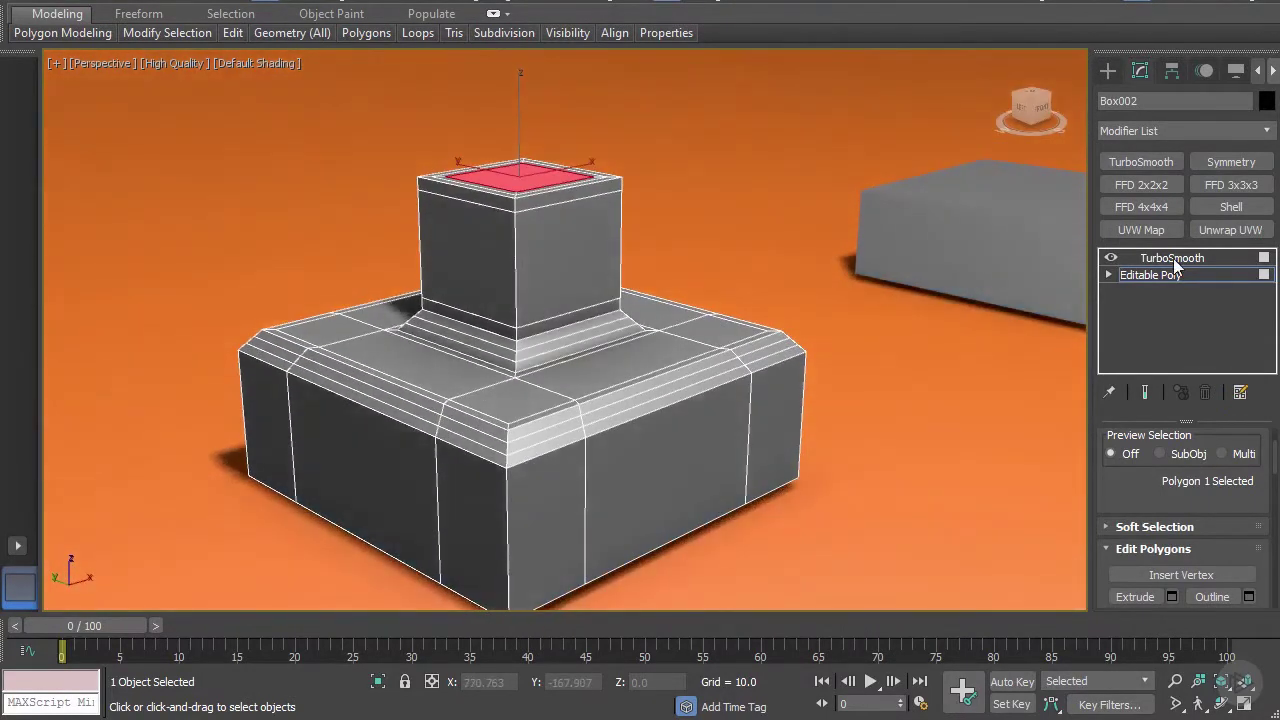
left_click(694, 274)
scroll(712, 313, "down", 4)
scroll(684, 350, "up", 4)
middle_click_drag(683, 350, 555, 337)
scroll(626, 323, "down", 4)
Step: Select the segmented flat box behind the smoothed model and frame it in the view
left_click(849, 230)
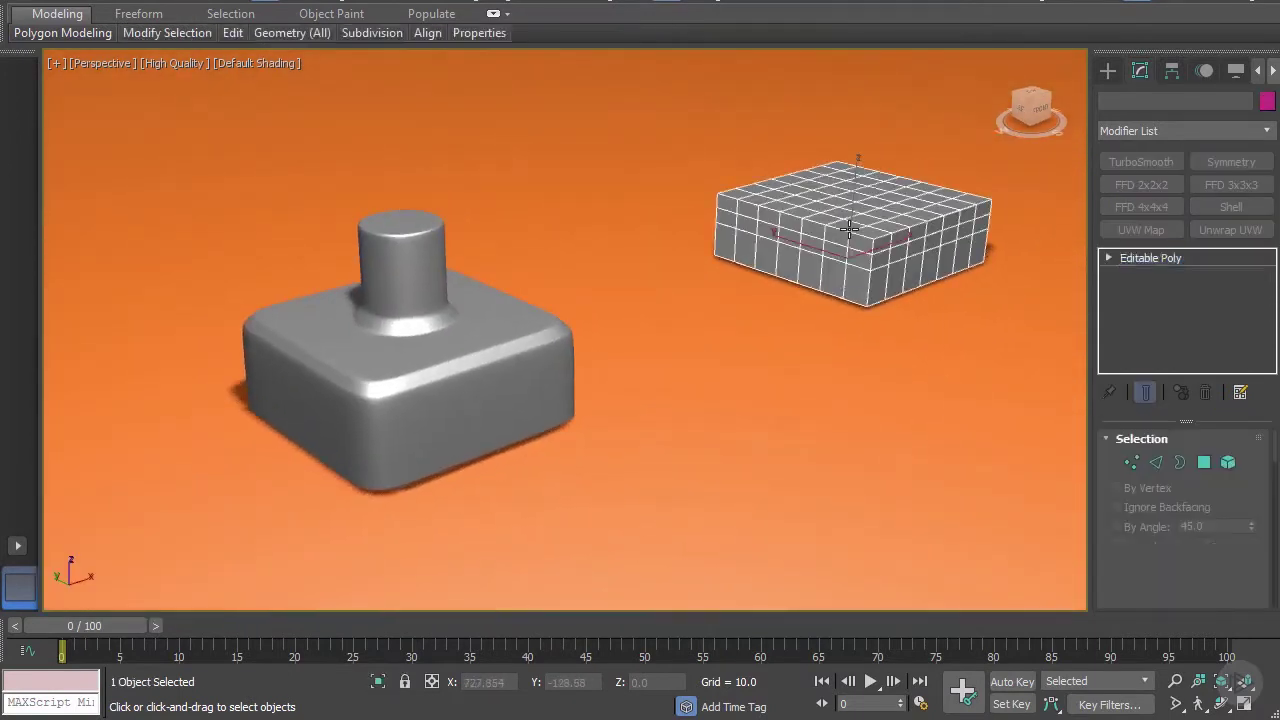
key("z")
middle_click_drag(720, 276, 703, 324, "alt")
scroll(717, 306, "down", 4)
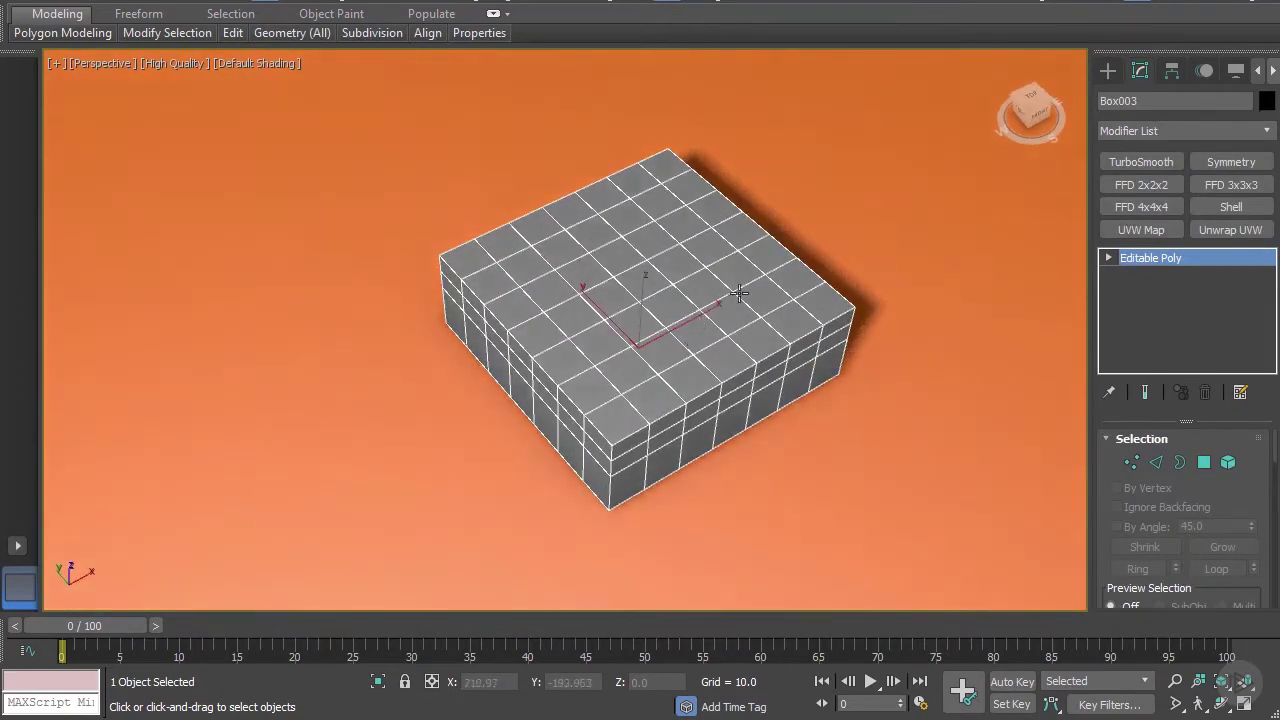
scroll(697, 296, "up", 3)
middle_click_drag(732, 300, 690, 280)
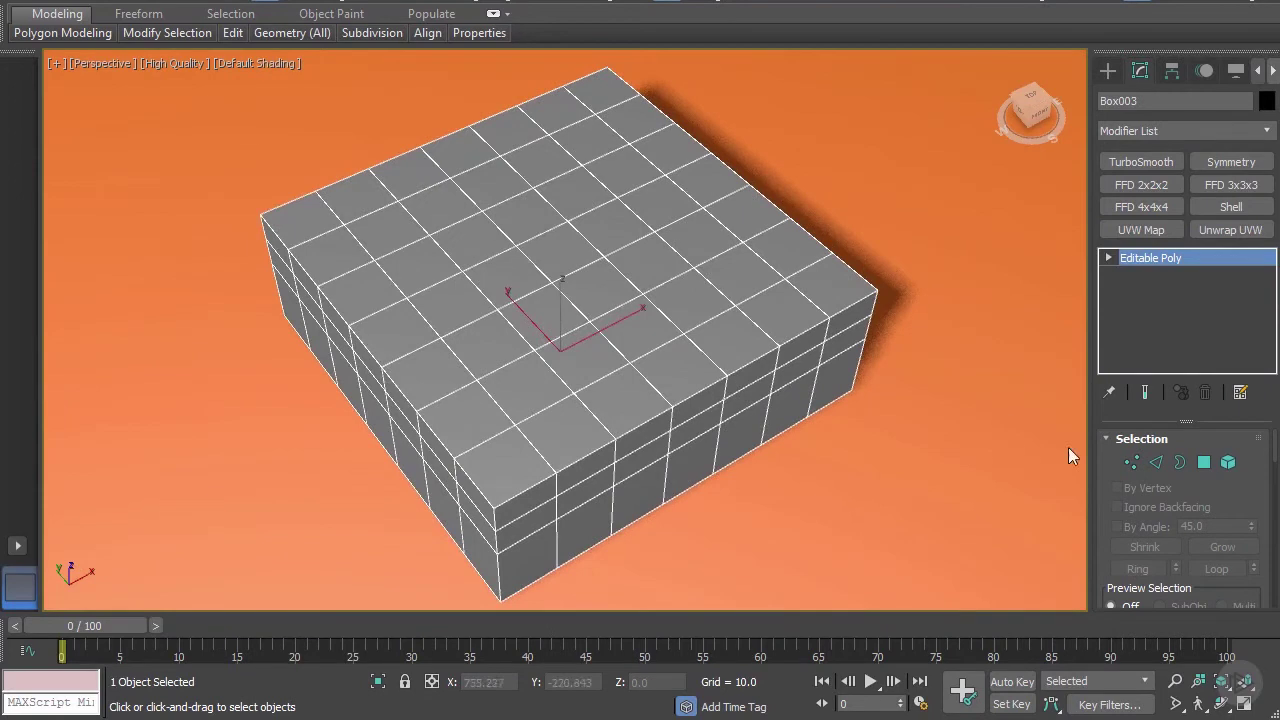
Step: Select the inner 5 by 5 block of polygons on the segmented box's top face in polygon mode
left_click(1194, 464)
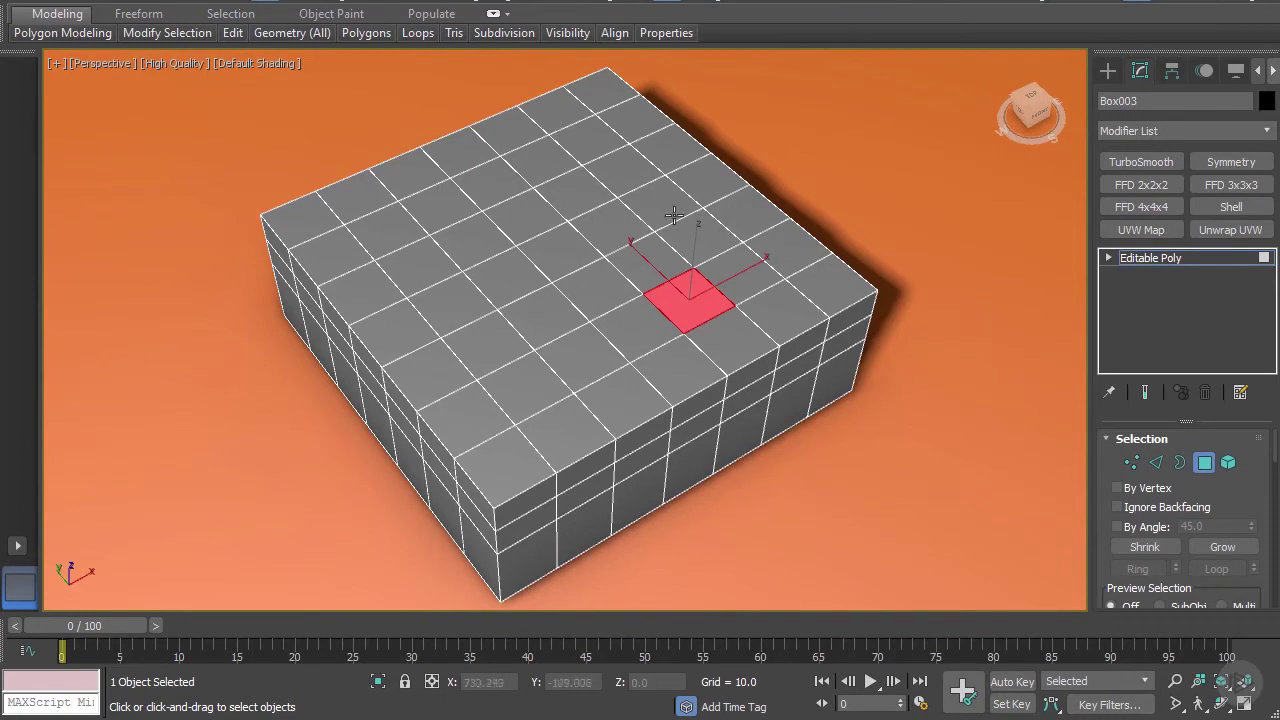
left_click(532, 384)
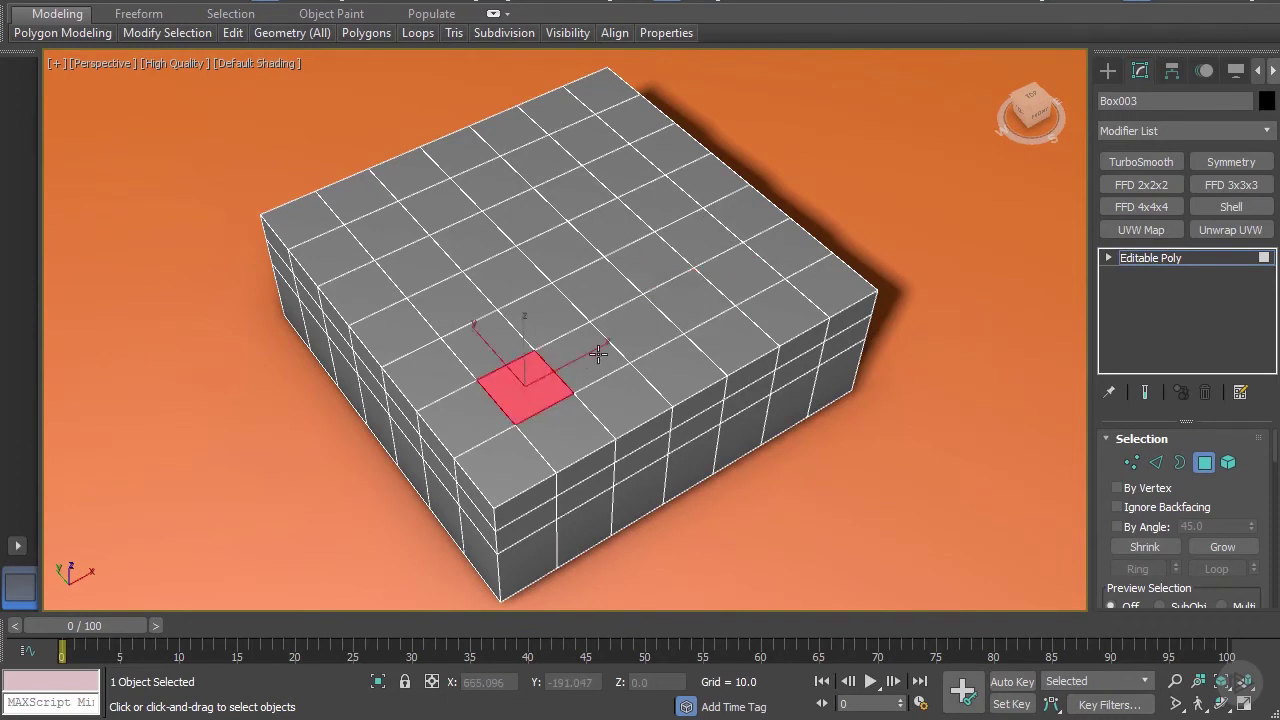
key("t")
scroll(551, 294, "down", 6)
middle_click_drag(589, 303, 547, 366)
scroll(545, 360, "up", 2)
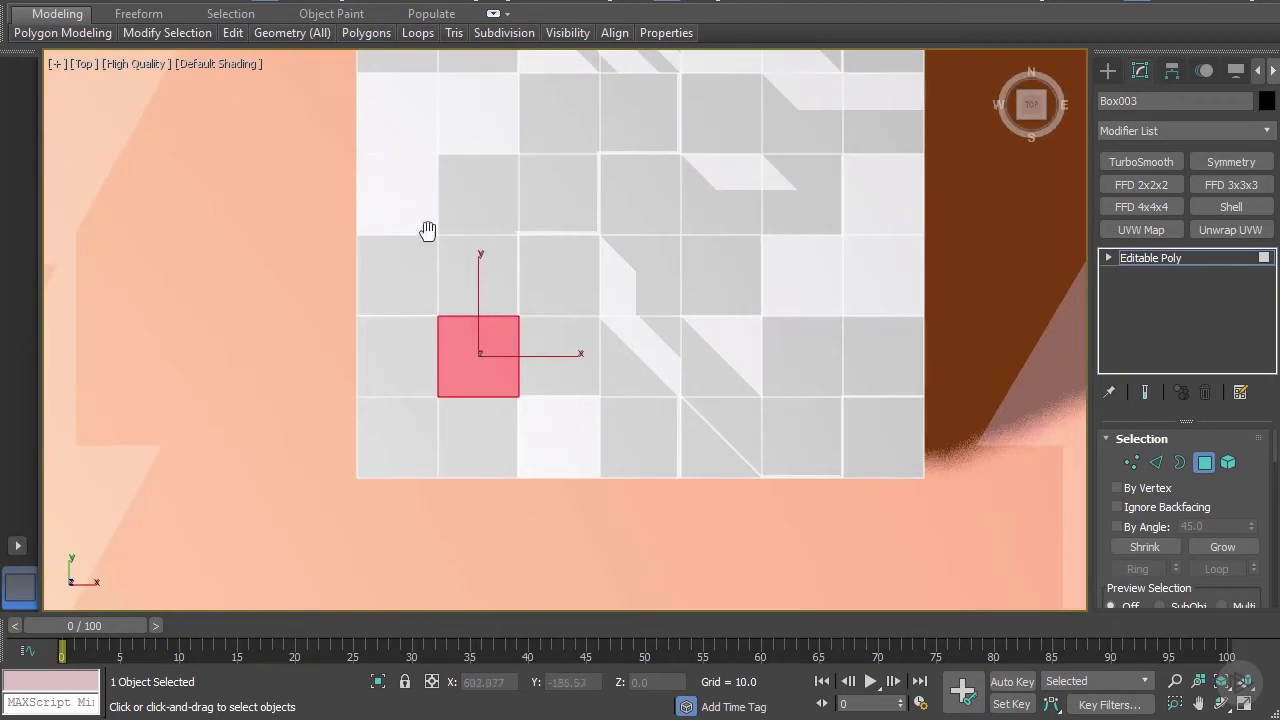
middle_click_drag(451, 202, 376, 273)
left_click_drag(416, 131, 642, 398)
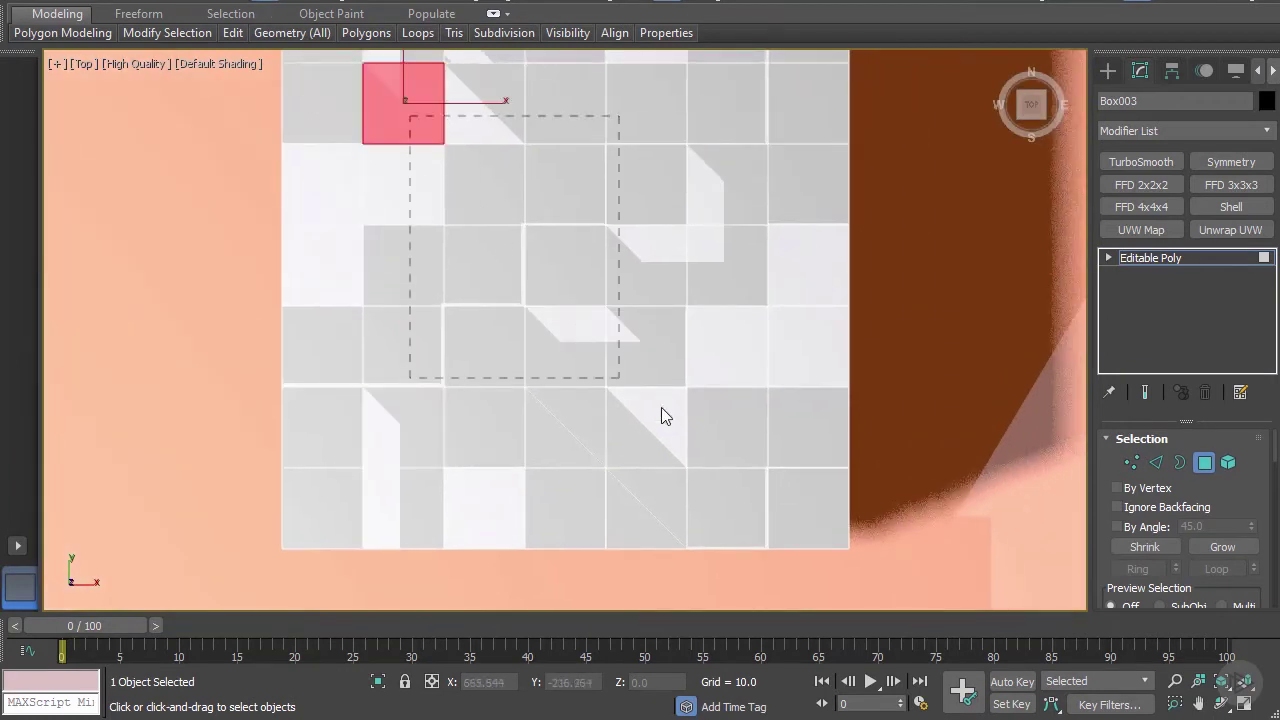
left_click_drag(707, 437, 707, 437)
key("p")
scroll(711, 273, "up", 4)
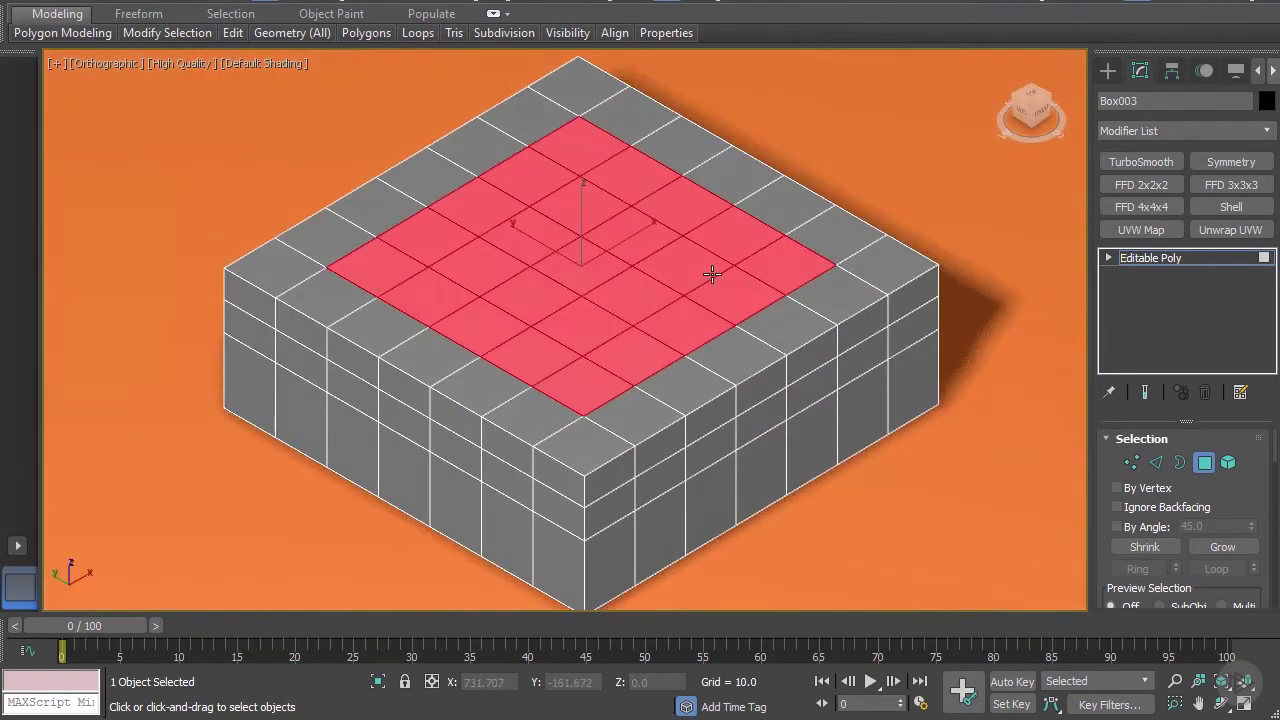
Step: Inset the selected top polygons individually with the By Polygon type and an amount of 1.0
scroll(735, 287, "down", 5)
middle_click_drag(735, 287, 663, 237)
scroll(663, 239, "up", 3)
scroll(1225, 496, "down", 4)
scroll(1225, 496, "down", 1)
left_click(1248, 502)
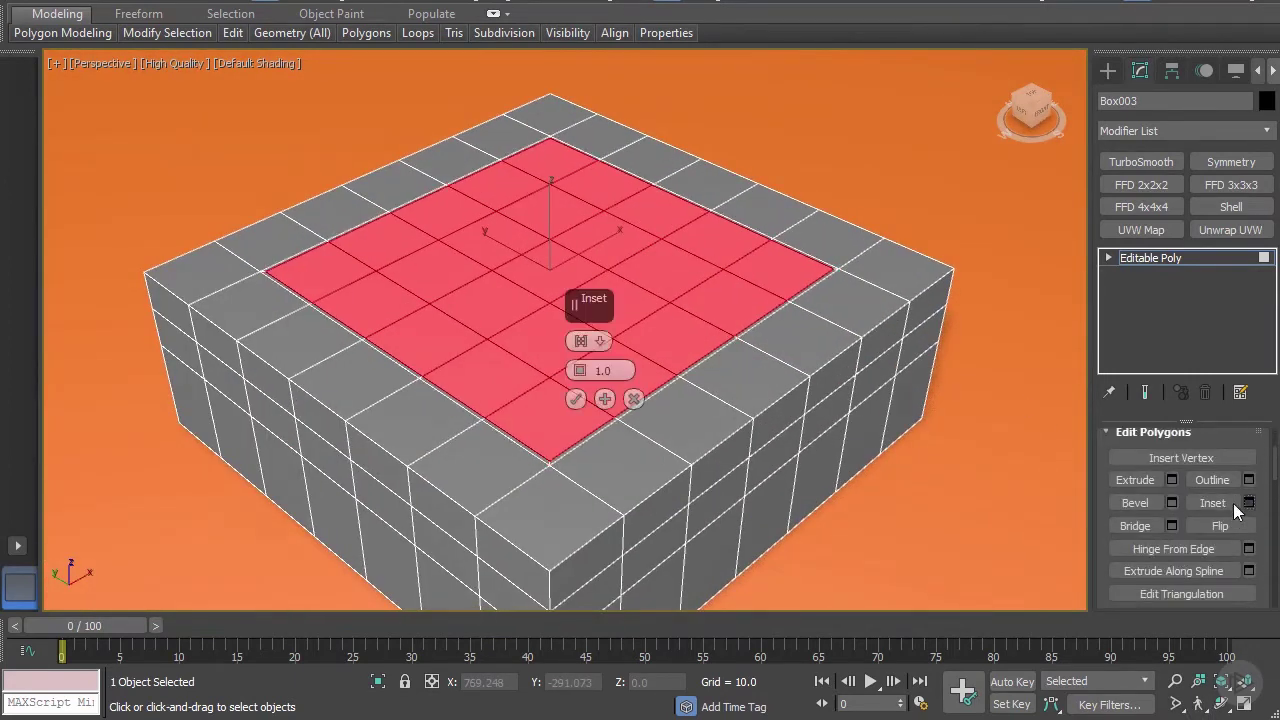
scroll(487, 335, "up", 4)
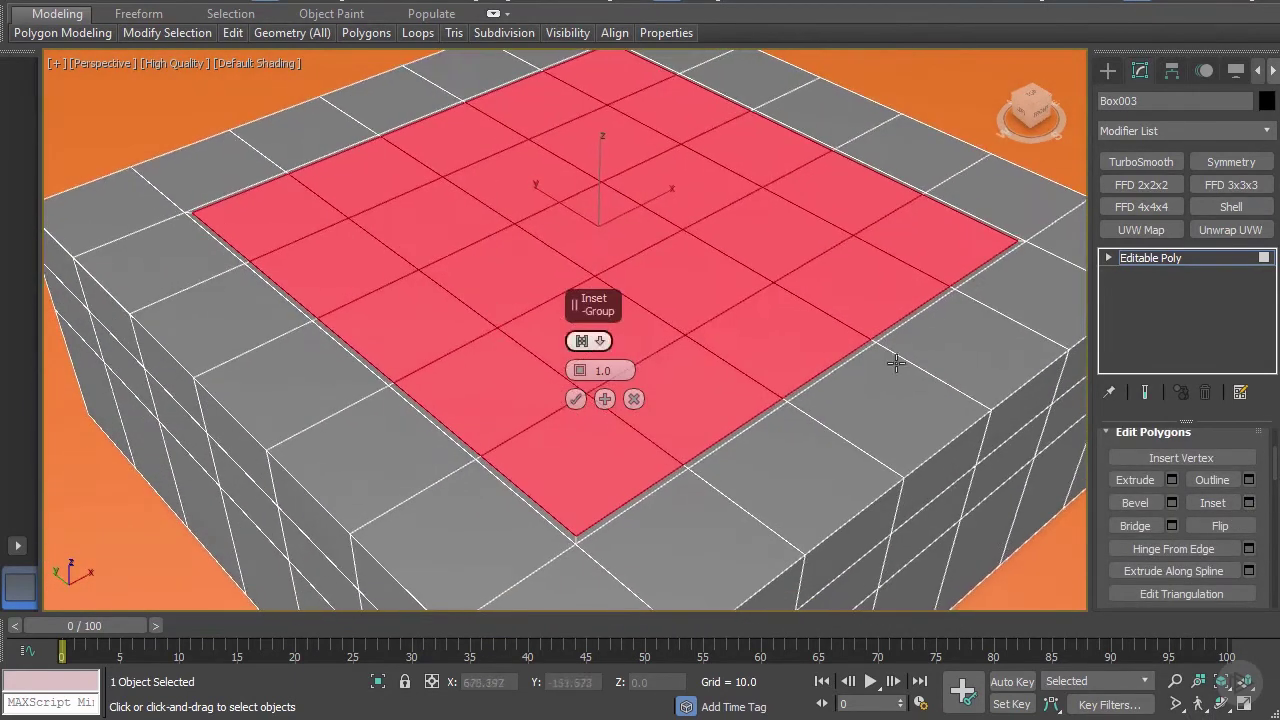
left_click(593, 348)
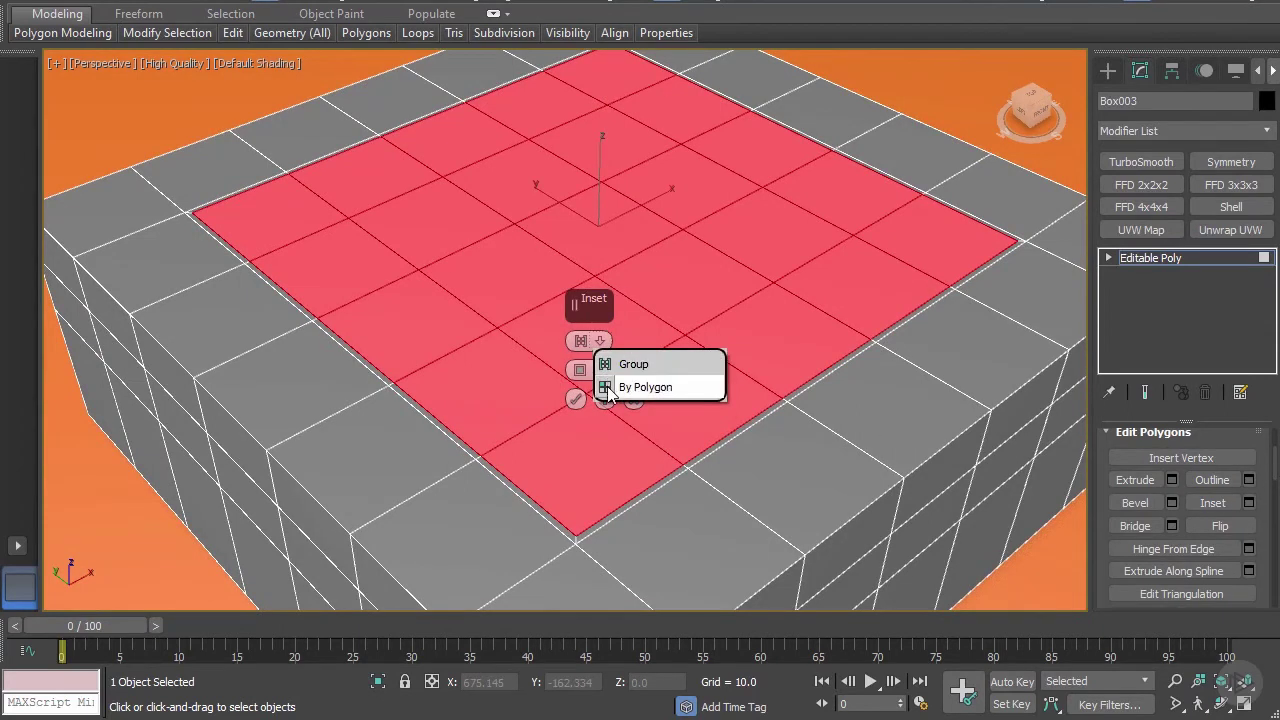
left_click(640, 387)
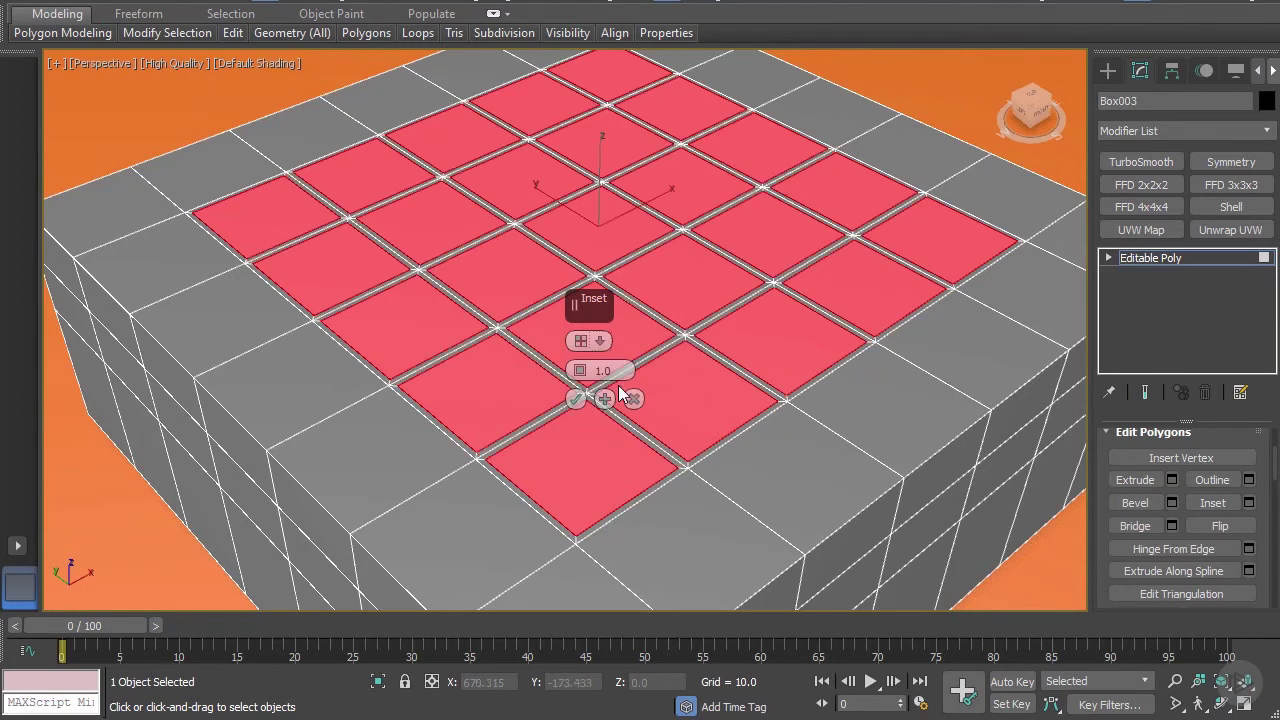
middle_click_drag(478, 340, 445, 335, "alt")
left_click(581, 395)
Step: Bevel the inset top polygons inward twice with a height of -0.94 and an outline of -1.029
middle_click_drag(735, 382, 750, 358)
left_click(1174, 502)
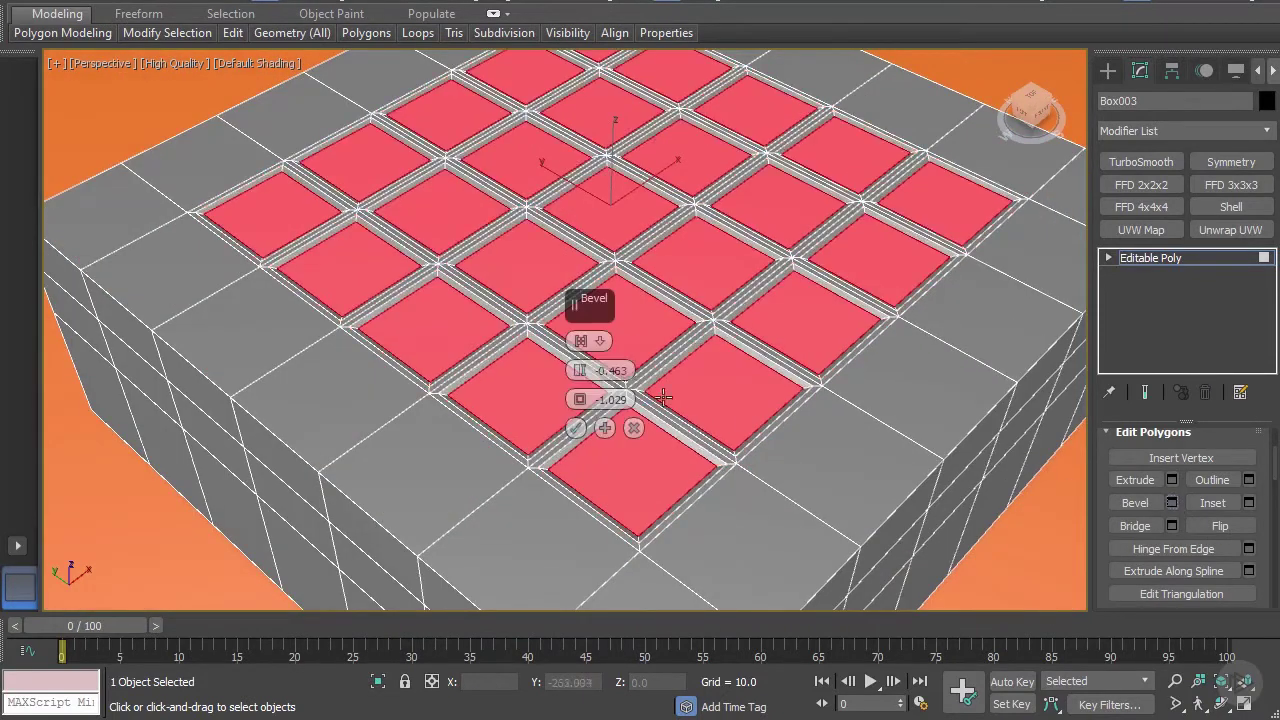
scroll(705, 345, "up", 4)
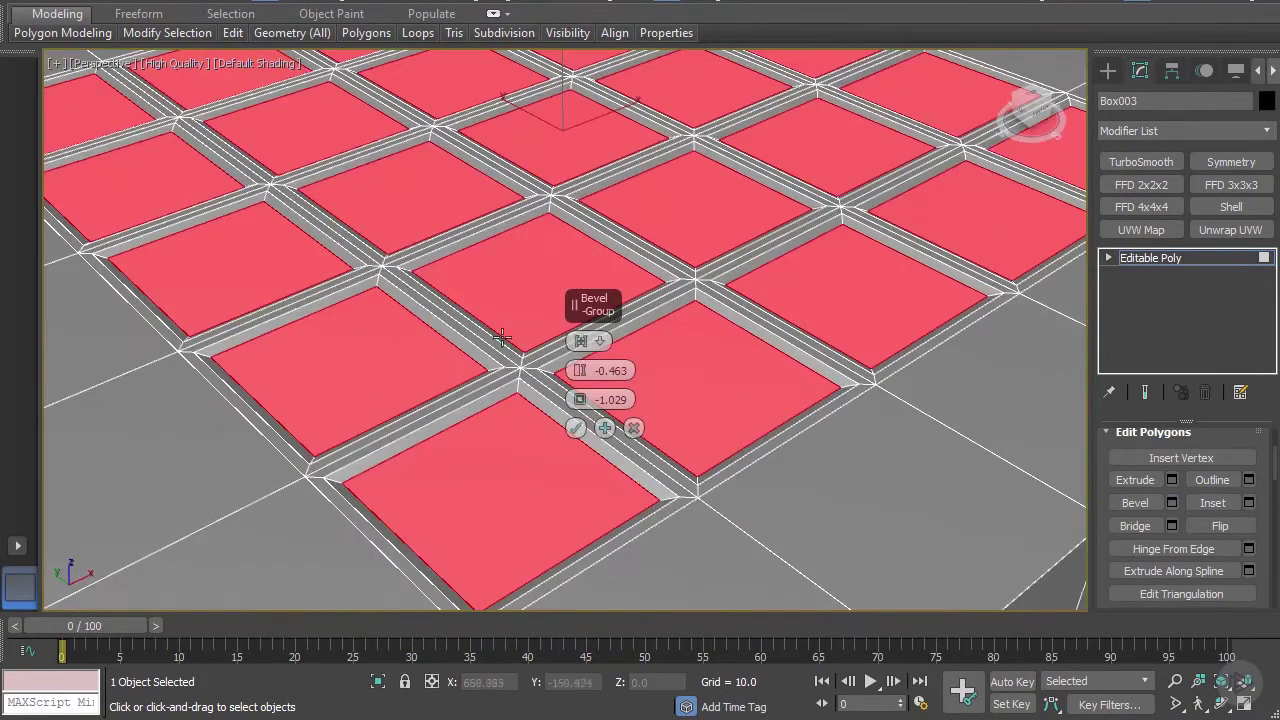
middle_click_drag(503, 338, 478, 338, "alt")
left_click_drag(580, 374, 578, 378)
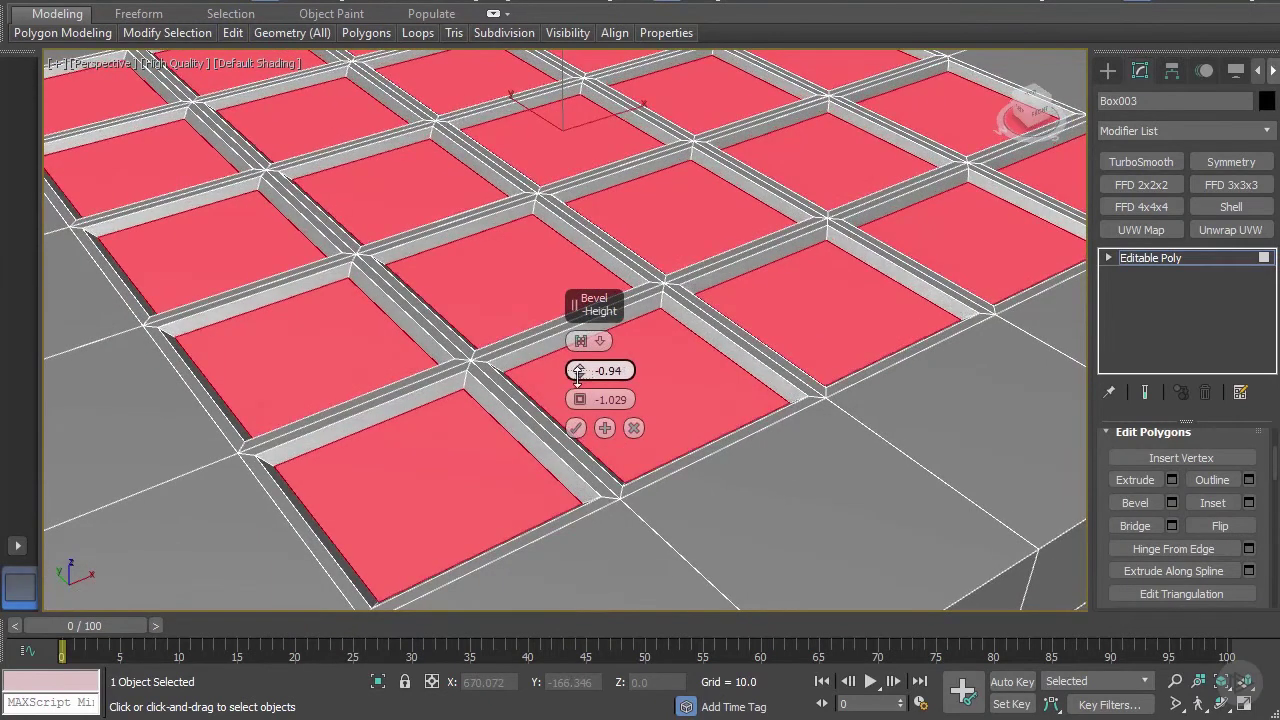
left_click(604, 428)
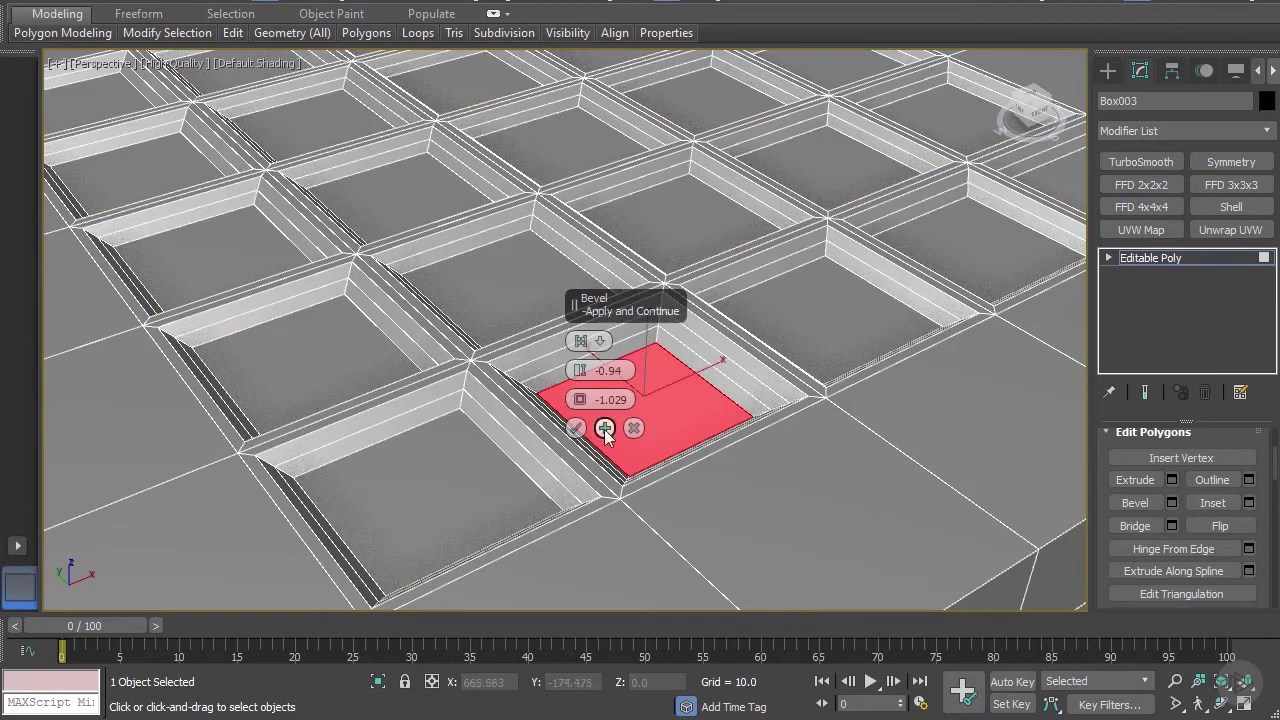
left_click(575, 428)
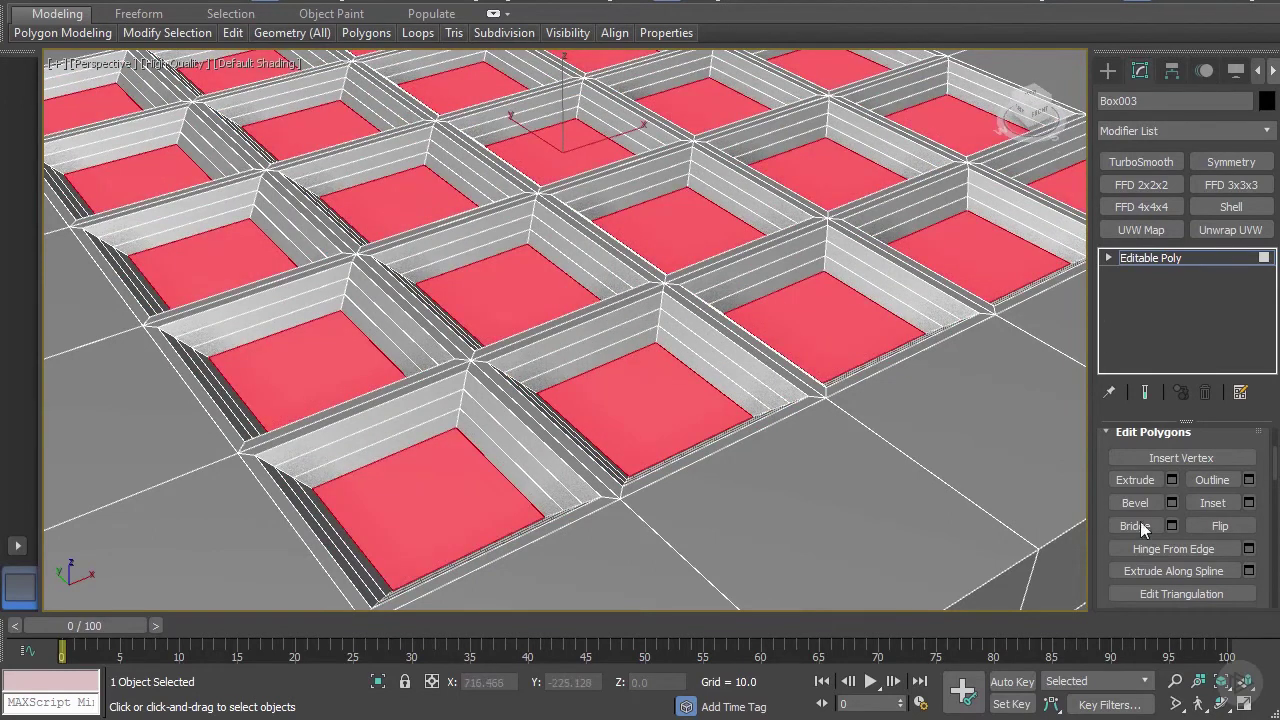
Step: Extrude the 25 recess floors downward in successive passes, using heights of -1.449 and -1.131
left_click(1172, 480)
left_click_drag(580, 370, 608, 443)
left_click(605, 402)
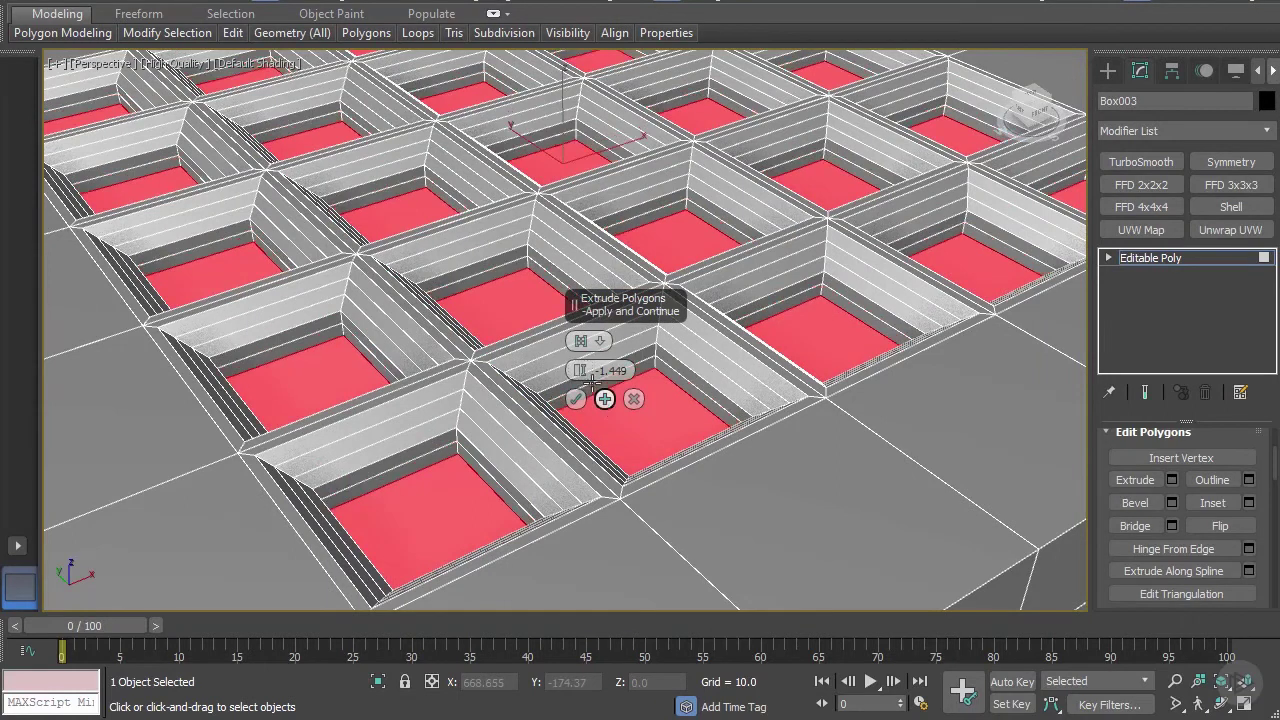
mouse_move(582, 380)
left_mouse_down()
mouse_move(582, 404)
mouse_move(588, 366)
mouse_move(592, 388)
left_mouse_up()
left_click(605, 399)
left_click(577, 400)
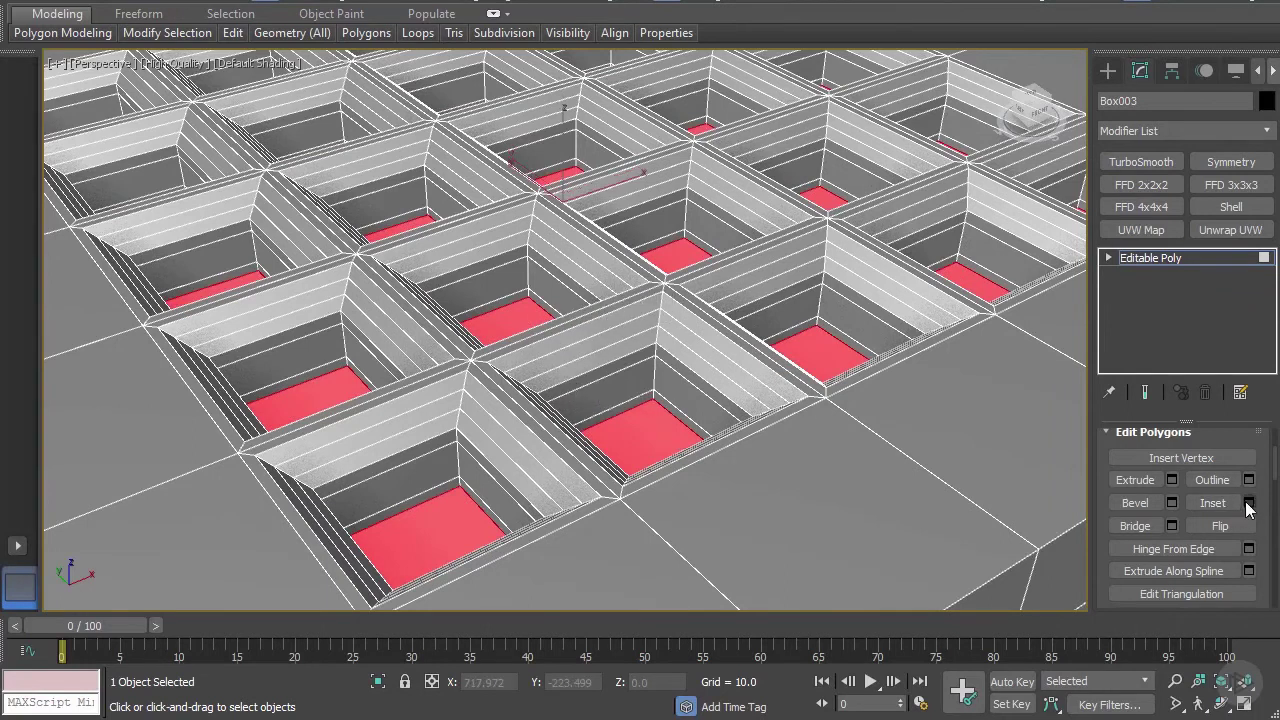
Step: Inset the recess floors twice, each polygon individually, to add support borders at the bottoms
left_click(1248, 502)
left_click(606, 400)
left_click(580, 400)
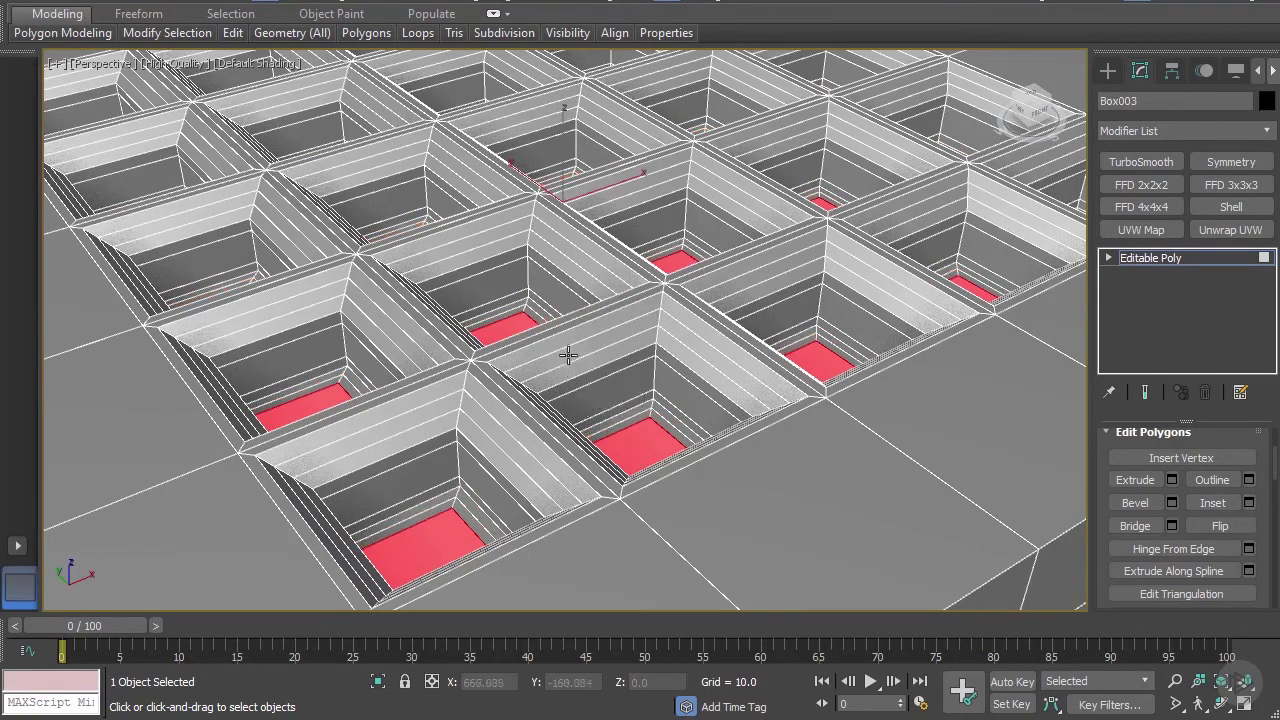
Step: Select the middle row of side polygons as a complete loop around the box
middle_click_drag(576, 389, 590, 396, "alt")
scroll(581, 387, "down", 5)
middle_click_drag(566, 323, 629, 279, "alt")
middle_click_drag(554, 452, 615, 411, "alt")
scroll(1157, 511, "up", 8)
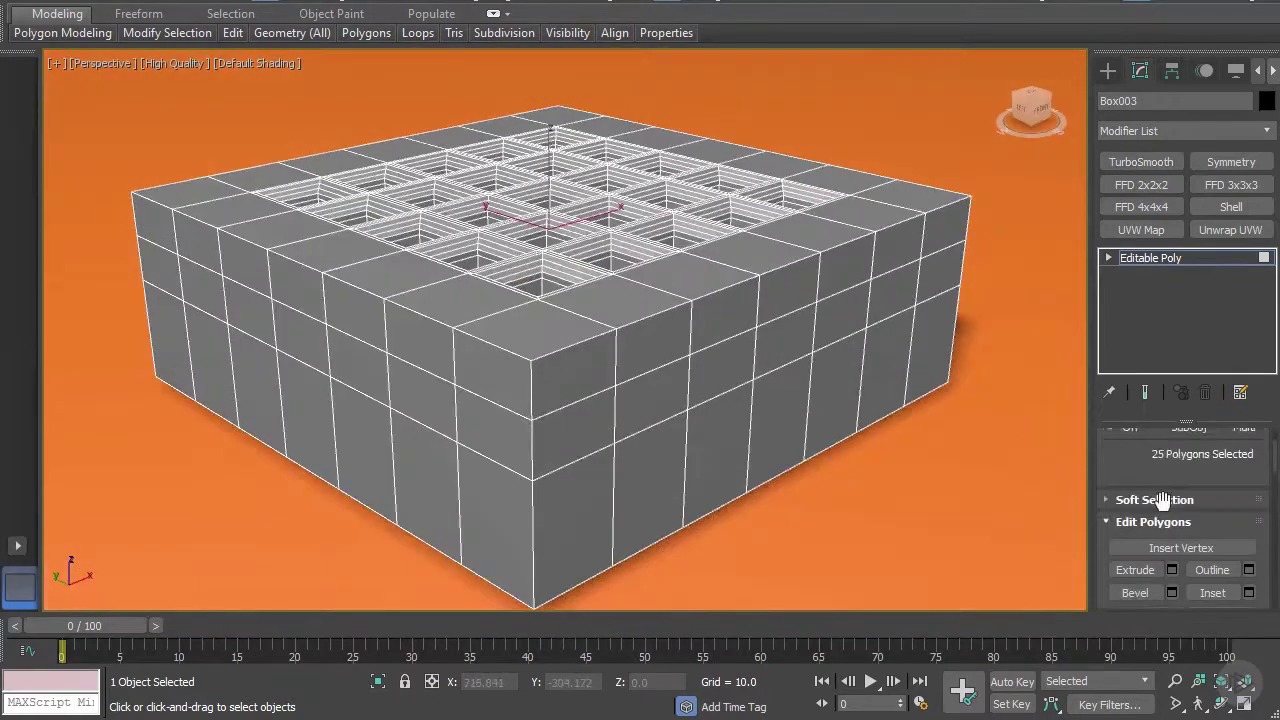
left_click(540, 445)
left_click(624, 428, "shift")
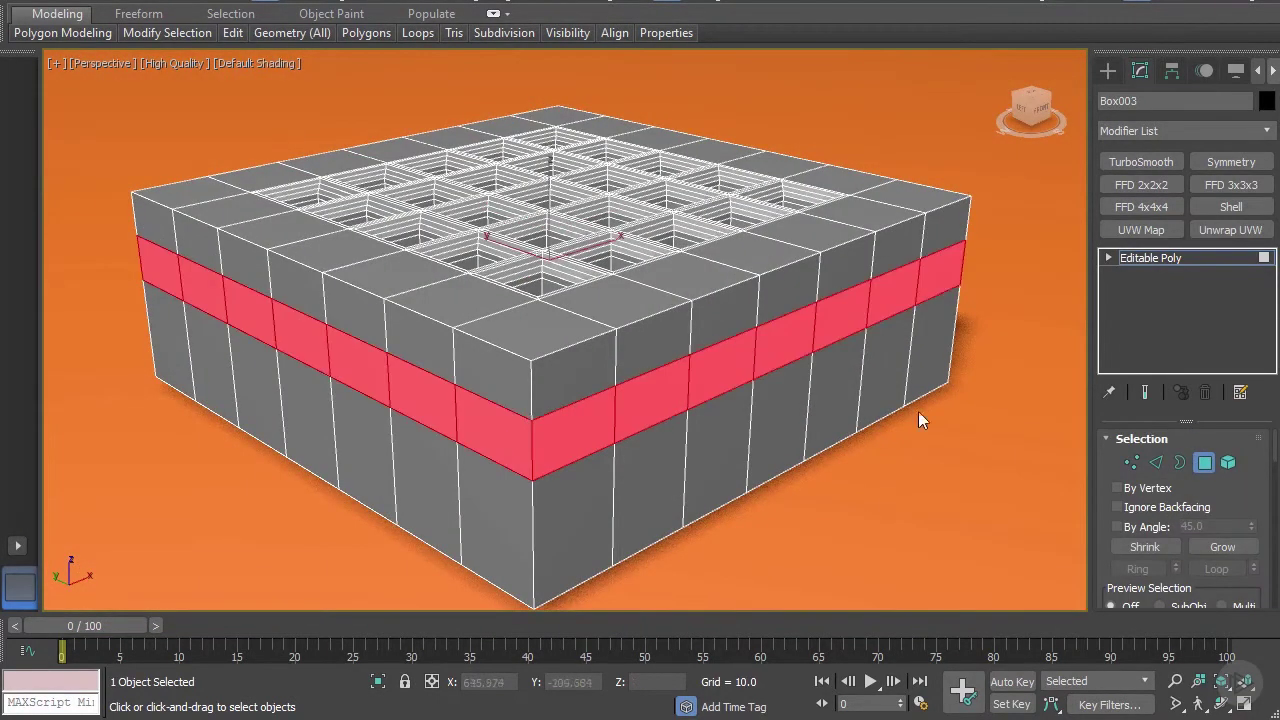
Step: Extrude the side polygon loop inward with the Local Normal type to form a deep groove around the box
scroll(820, 405, "down", 5)
scroll(730, 435, "up", 4)
scroll(715, 407, "up", 2)
middle_click_drag(715, 407, 570, 366)
scroll(1160, 518, "down", 5)
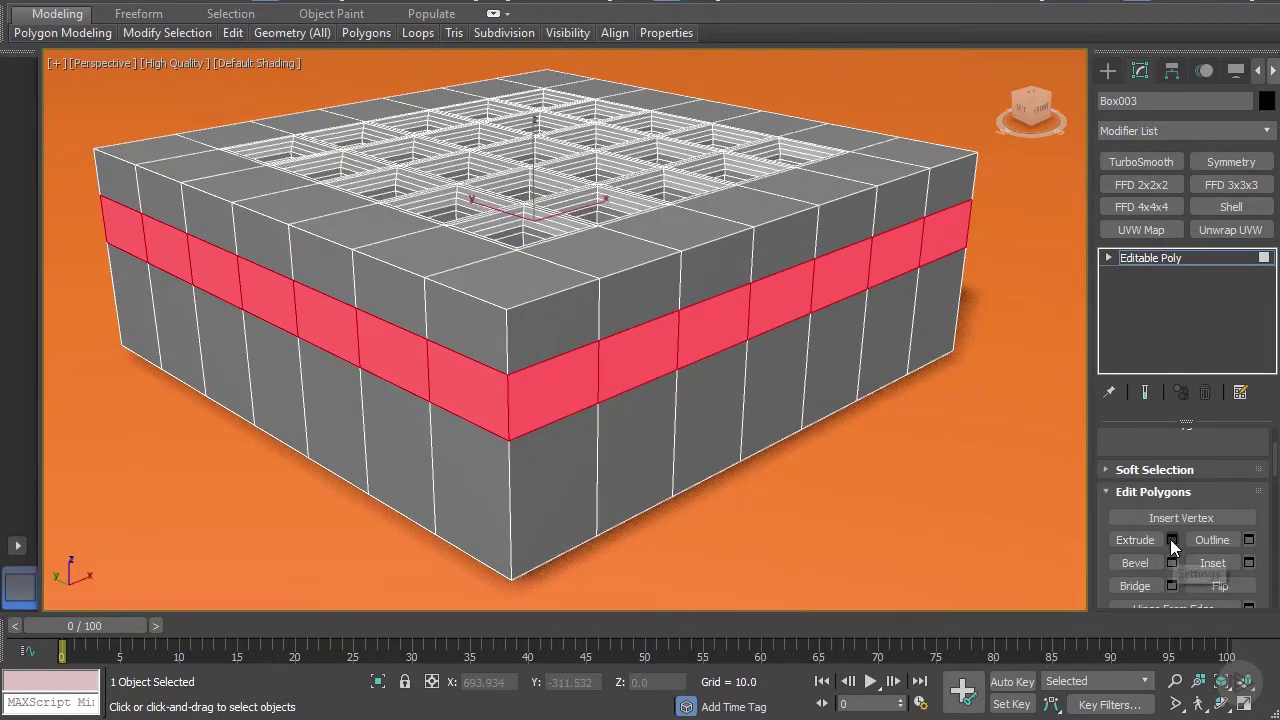
left_click(1172, 539)
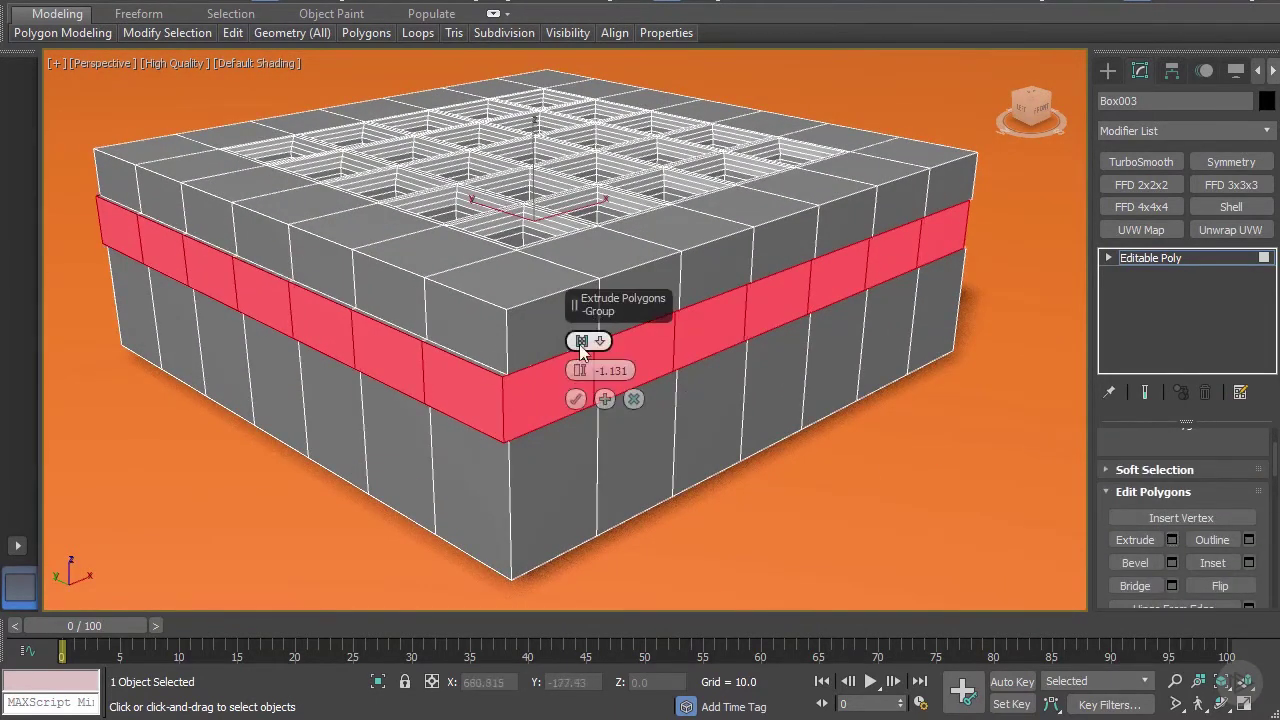
middle_click_drag(463, 369, 273, 383, "alt")
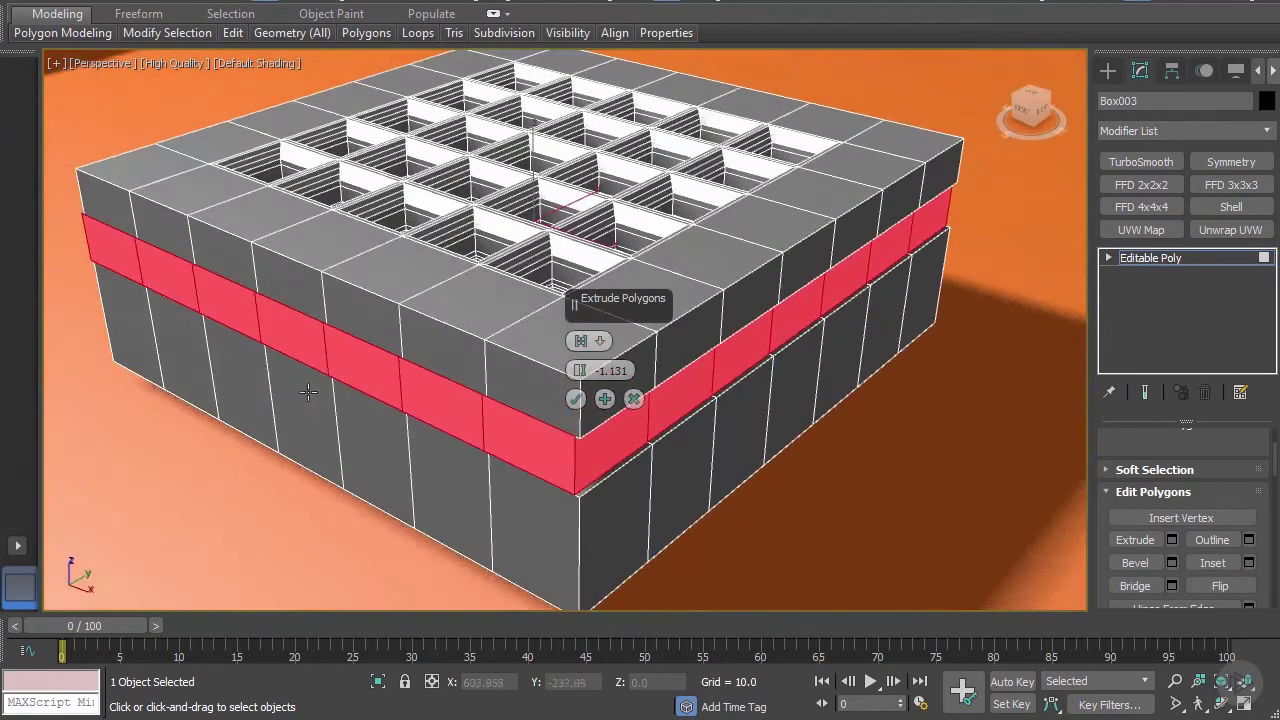
middle_click_drag(172, 271, 425, 308, "alt")
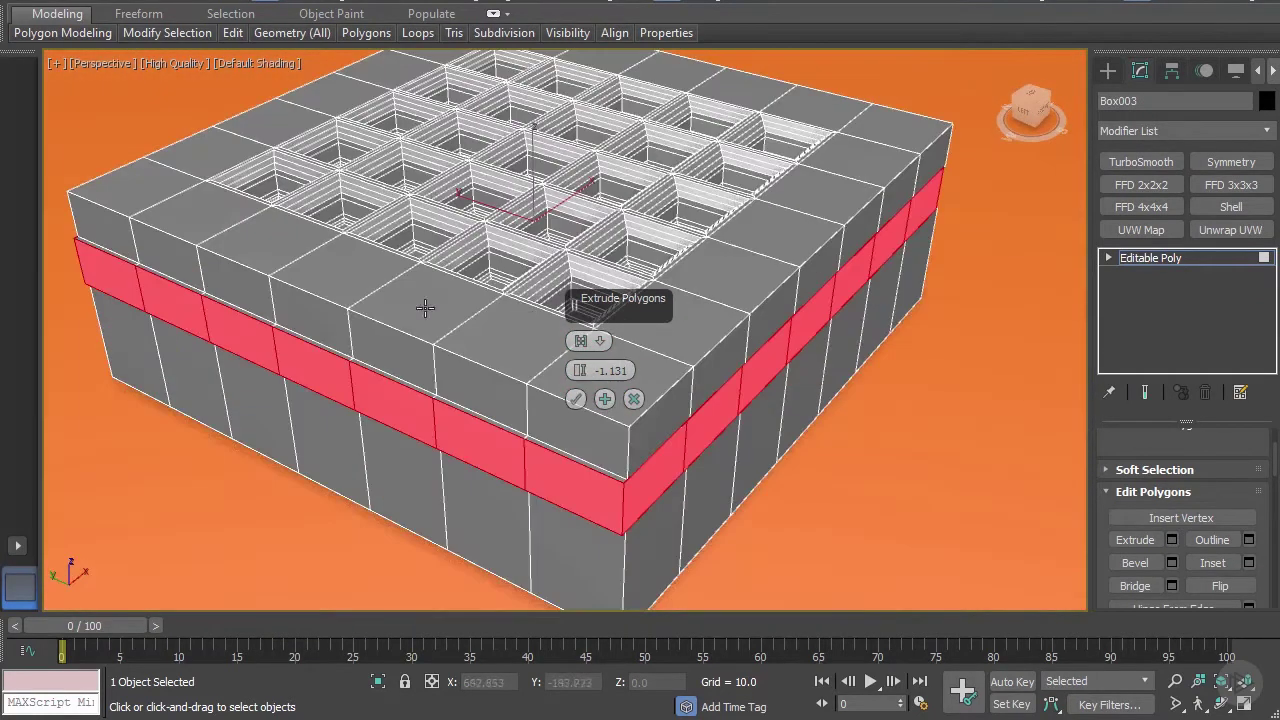
left_click(597, 343)
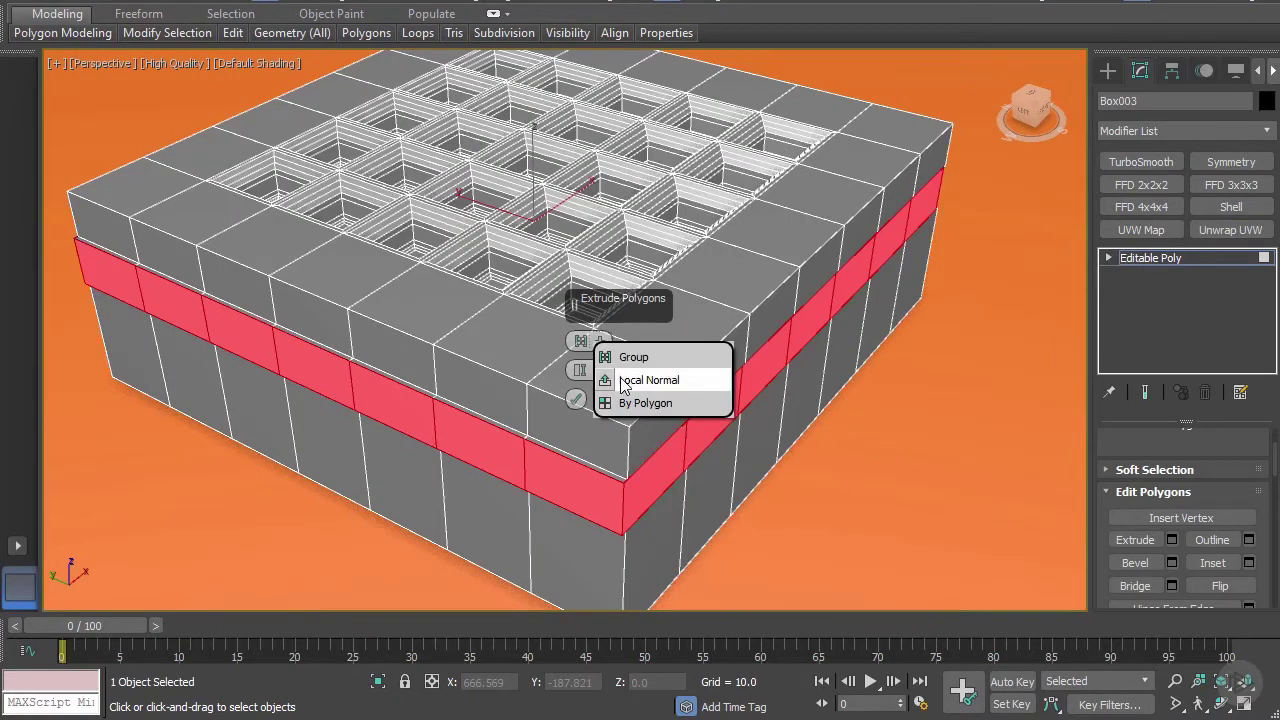
left_click(622, 386)
middle_click_drag(657, 430, 594, 370, "alt")
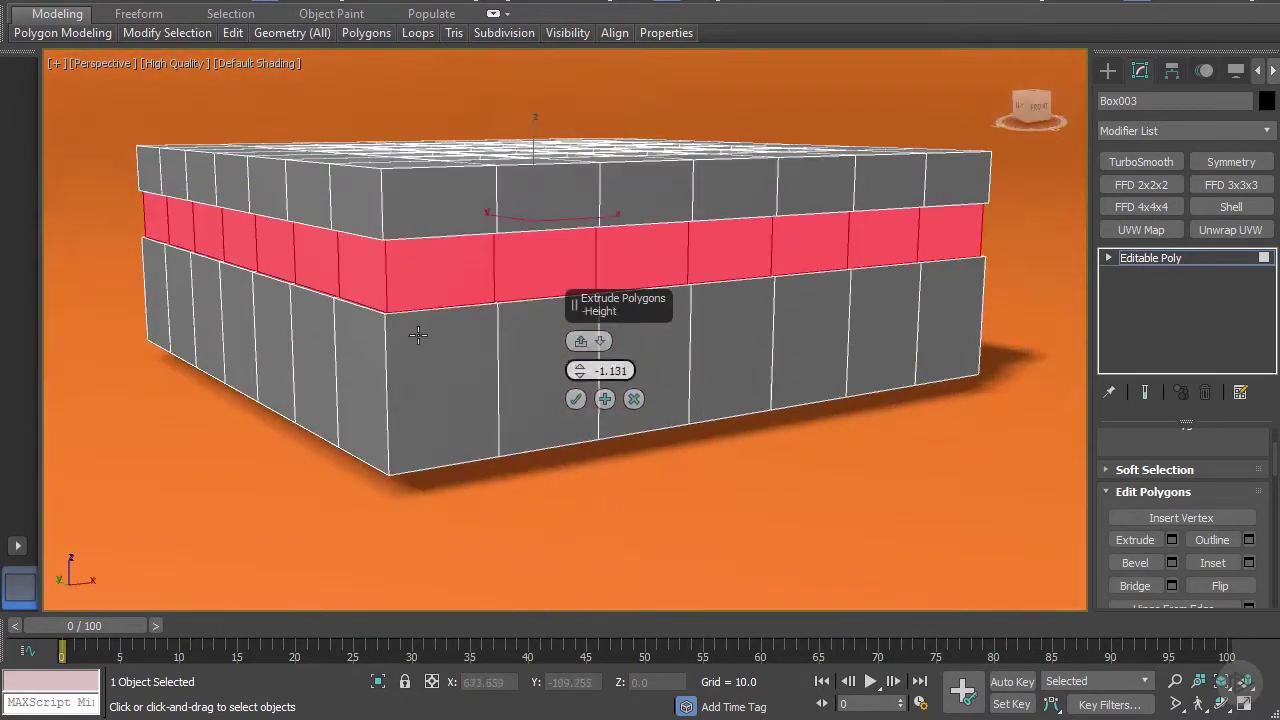
middle_click_drag(336, 288, 427, 343, "alt")
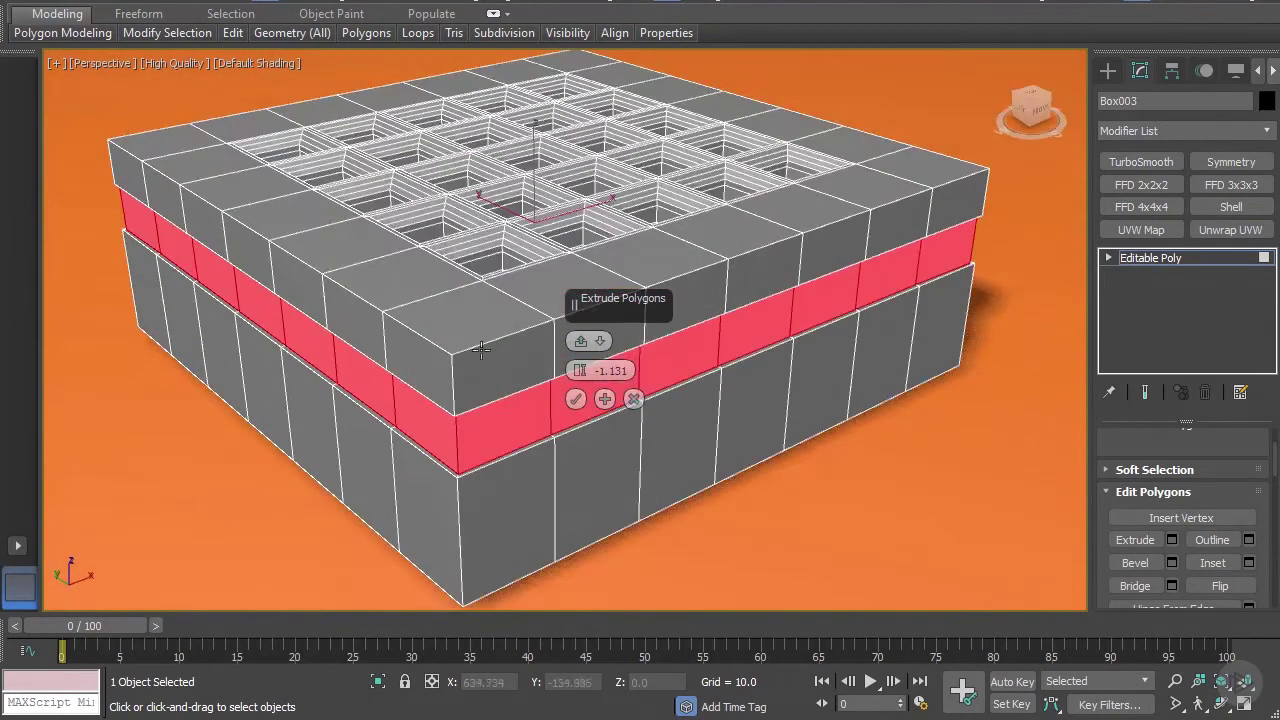
left_click_drag(585, 383, 584, 405)
middle_click_drag(438, 428, 552, 302, "alt")
left_click(576, 399)
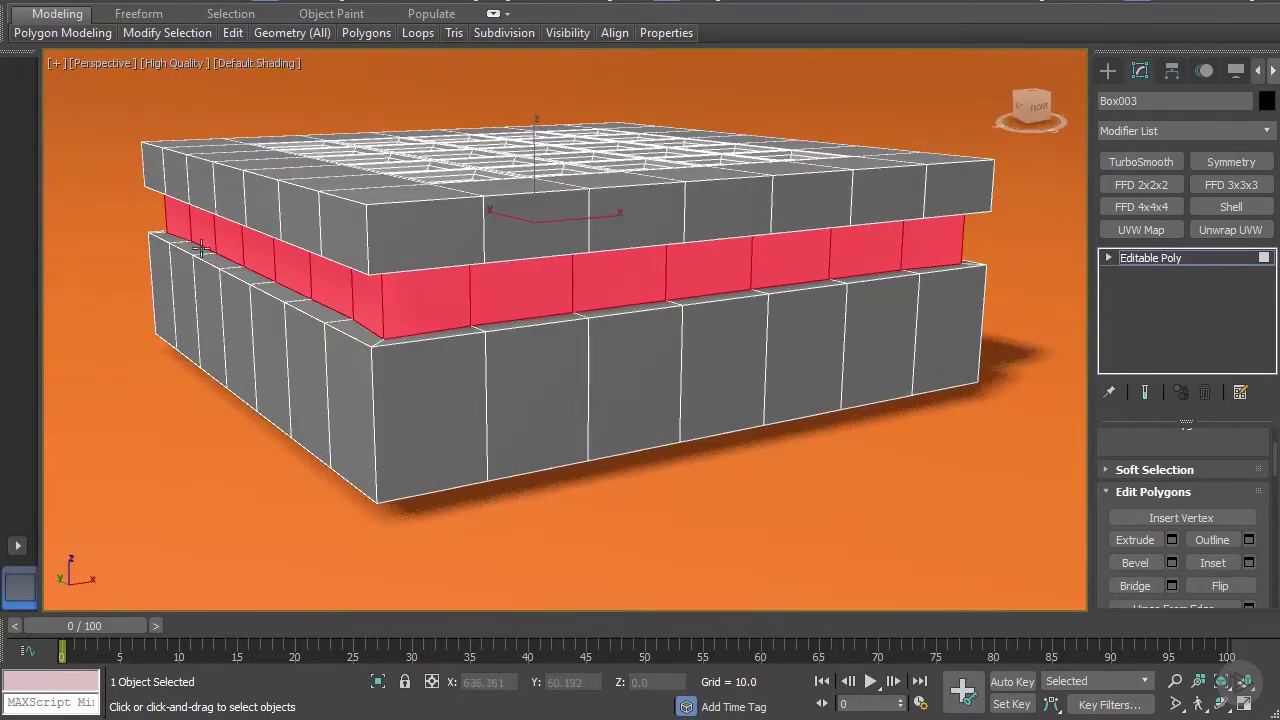
Step: Enable Ignore Backfacing and By Angle at 45.0, and select the groove's front inner side
scroll(1203, 468, "up", 3)
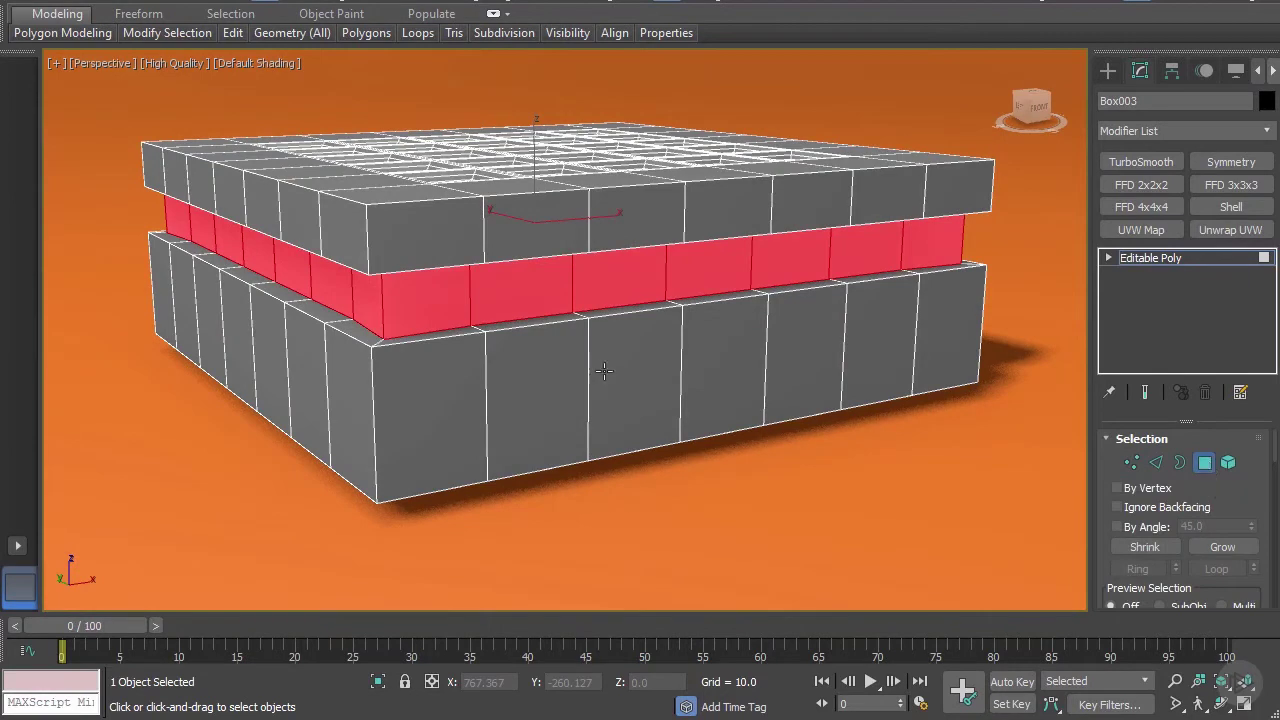
key("4")
left_click(1202, 462)
scroll(1143, 463, "down", 2)
scroll(1140, 470, "up", 1)
left_click(1138, 478)
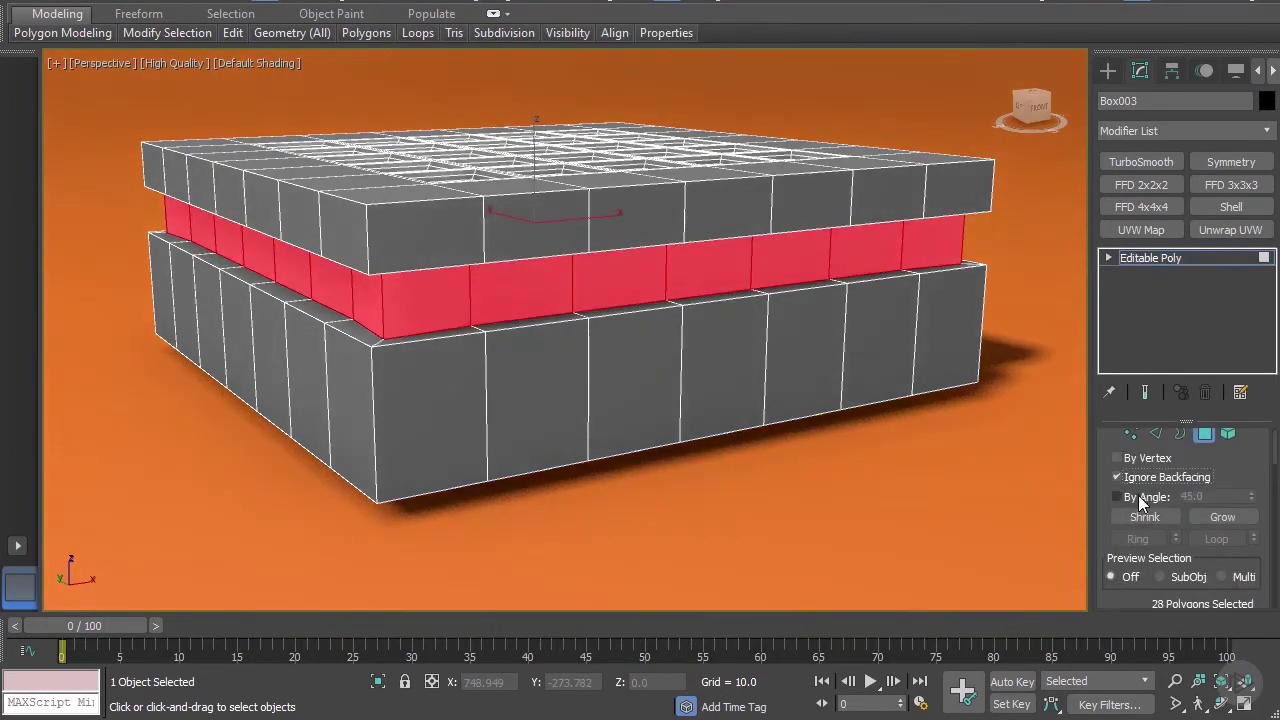
left_click(1118, 497)
left_click(594, 284)
Step: Flatten the groove's selected front inner side with Make Planar along Y
middle_click_drag(820, 340, 885, 355, "alt")
scroll(1195, 484, "down", 5)
scroll(1195, 484, "up", 3)
left_click_drag(1089, 424, 860, 424)
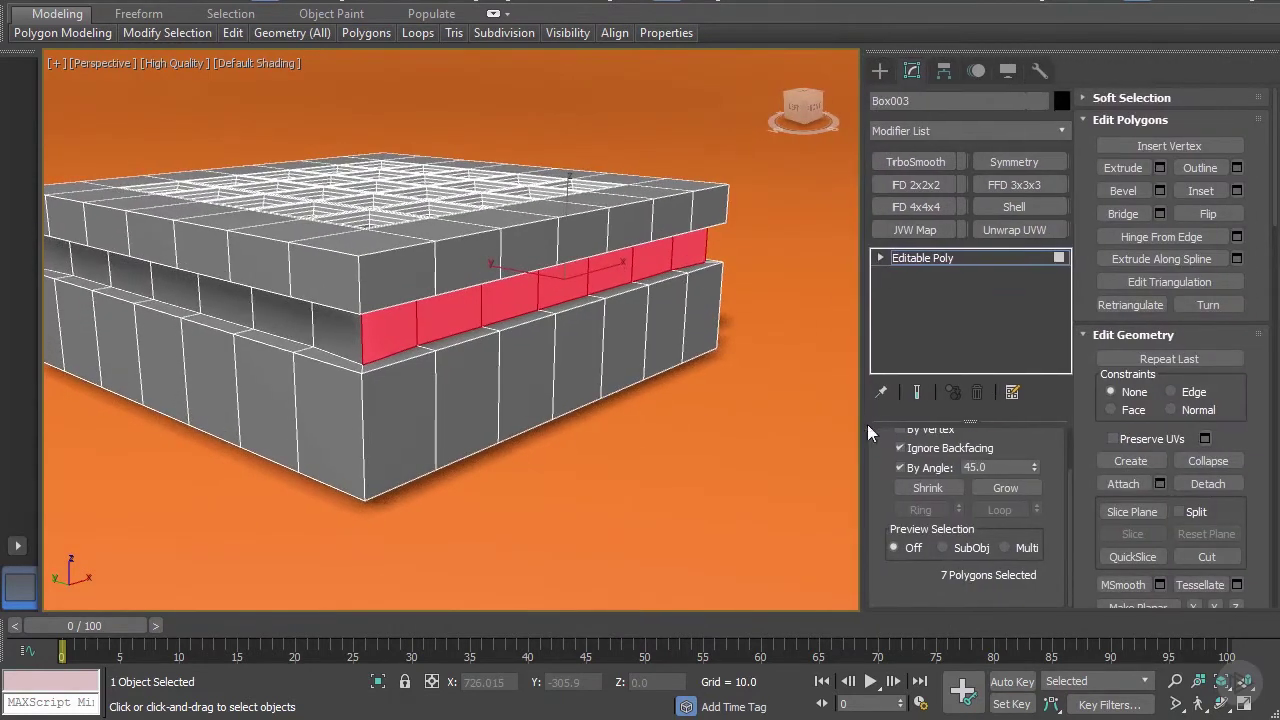
scroll(1215, 430, "down", 3)
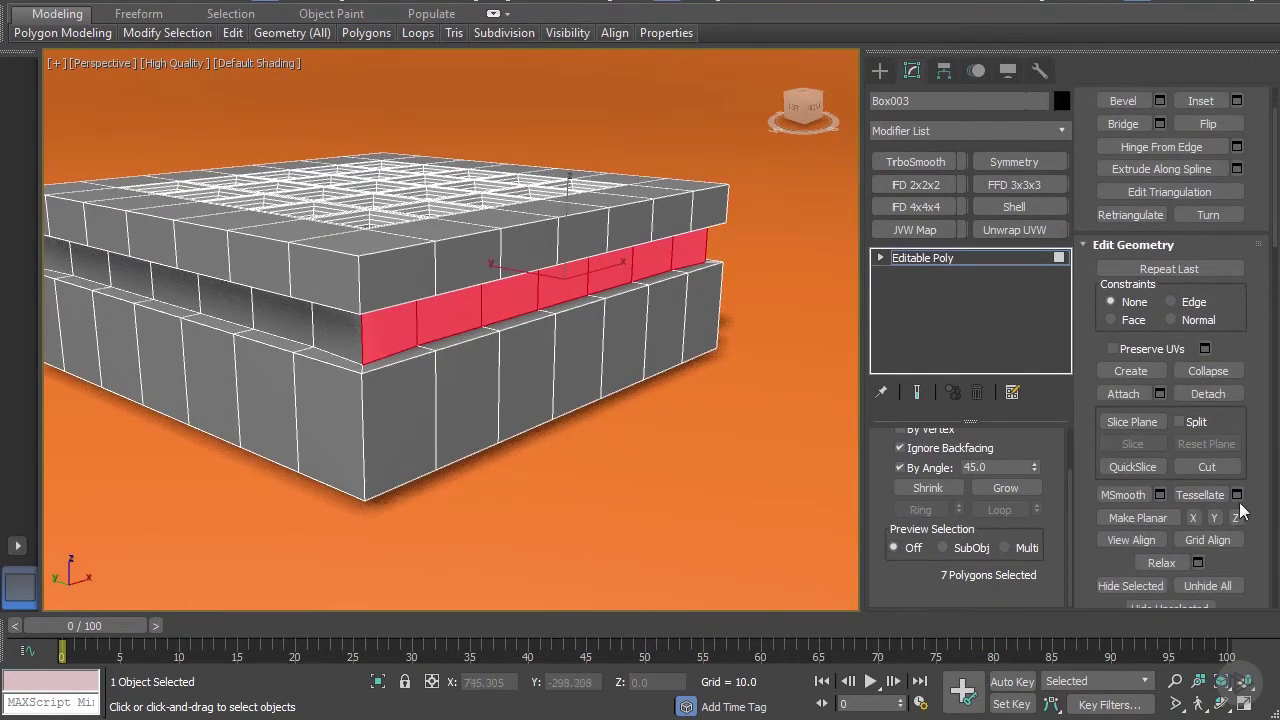
left_click(1216, 517)
Step: Select the groove's other inner sides in turn and make the two lateral ones planar in X and the back one in Y
middle_click_drag(488, 340, 556, 314, "alt")
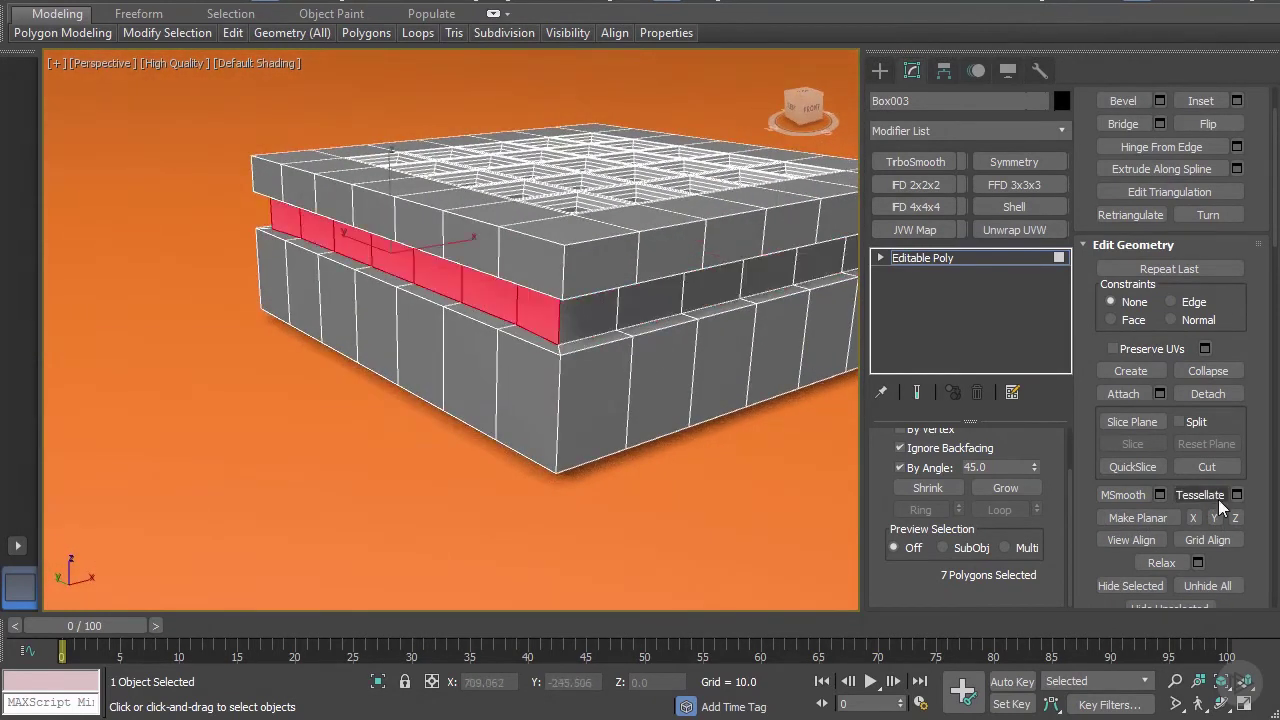
left_click(1191, 518)
middle_click_drag(680, 366, 290, 335, "alt")
left_click(655, 285)
left_click(1192, 520)
middle_click_drag(680, 314, 500, 302, "alt")
left_click(1222, 514)
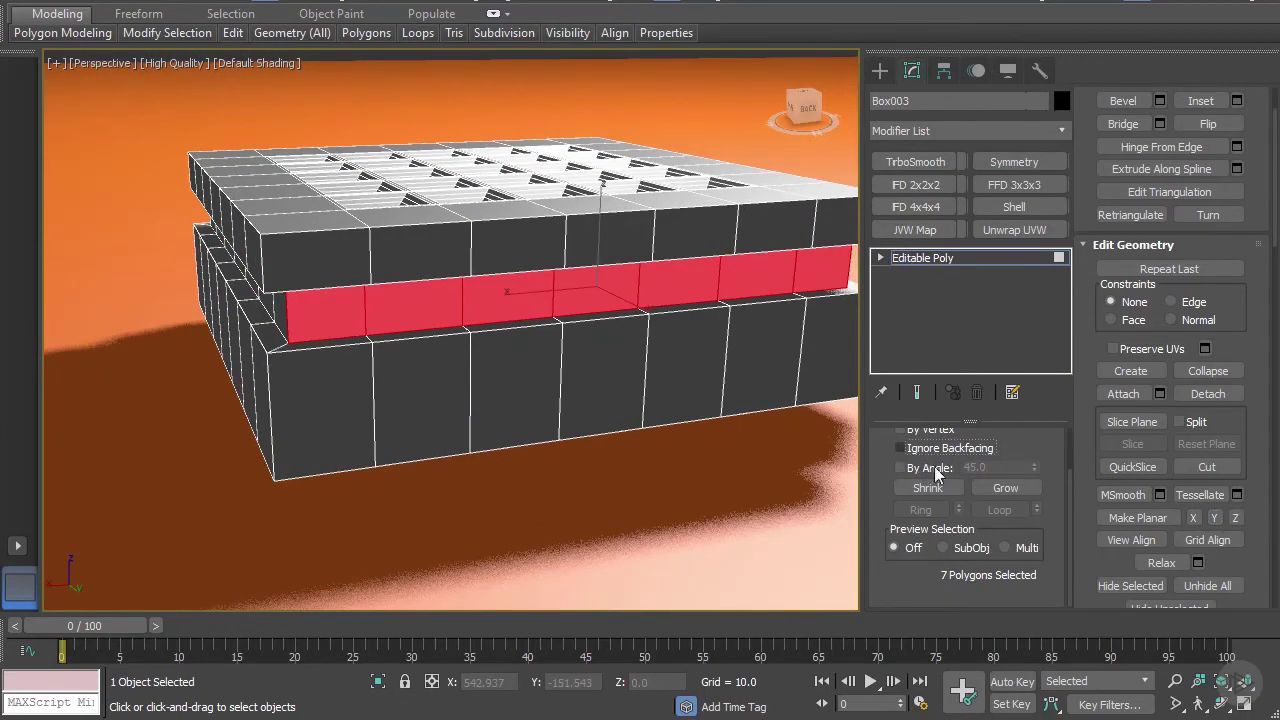
Step: Select the complete loop of inner wall polygons running around the side groove
middle_click_drag(506, 286, 409, 349, "alt")
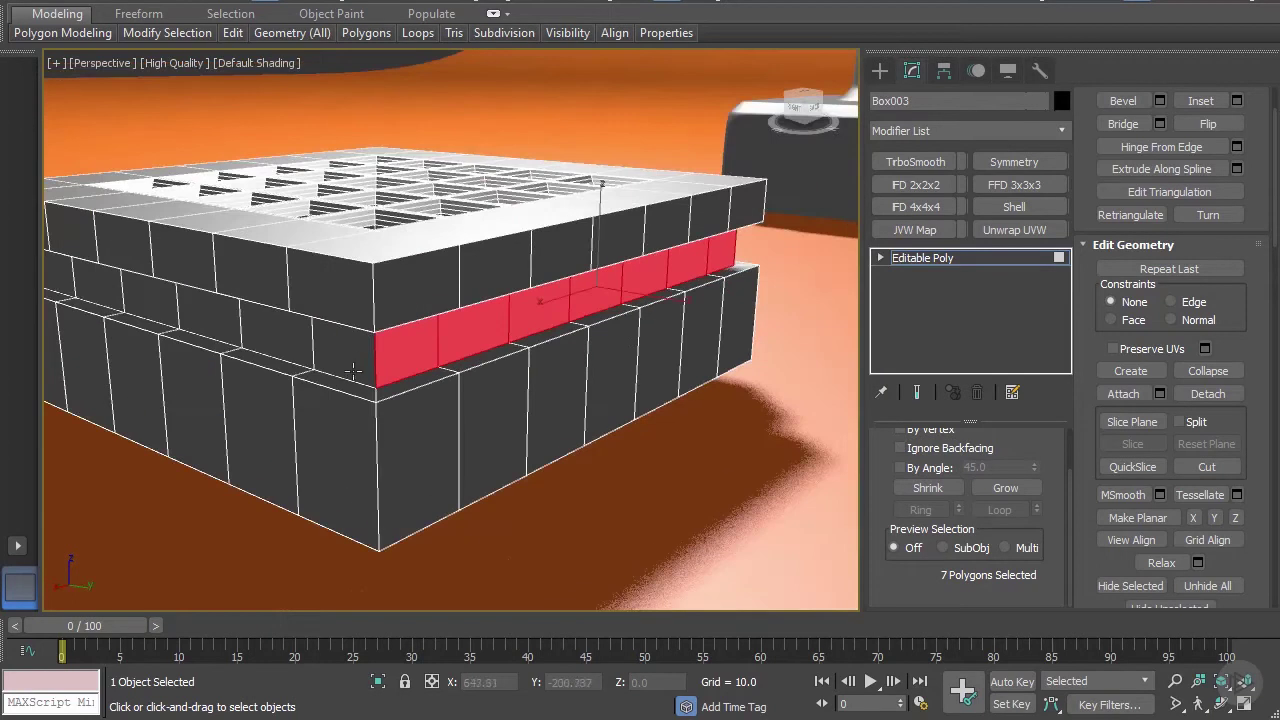
left_click(356, 364, "shift")
scroll(454, 323, "down", 2)
left_click(410, 346)
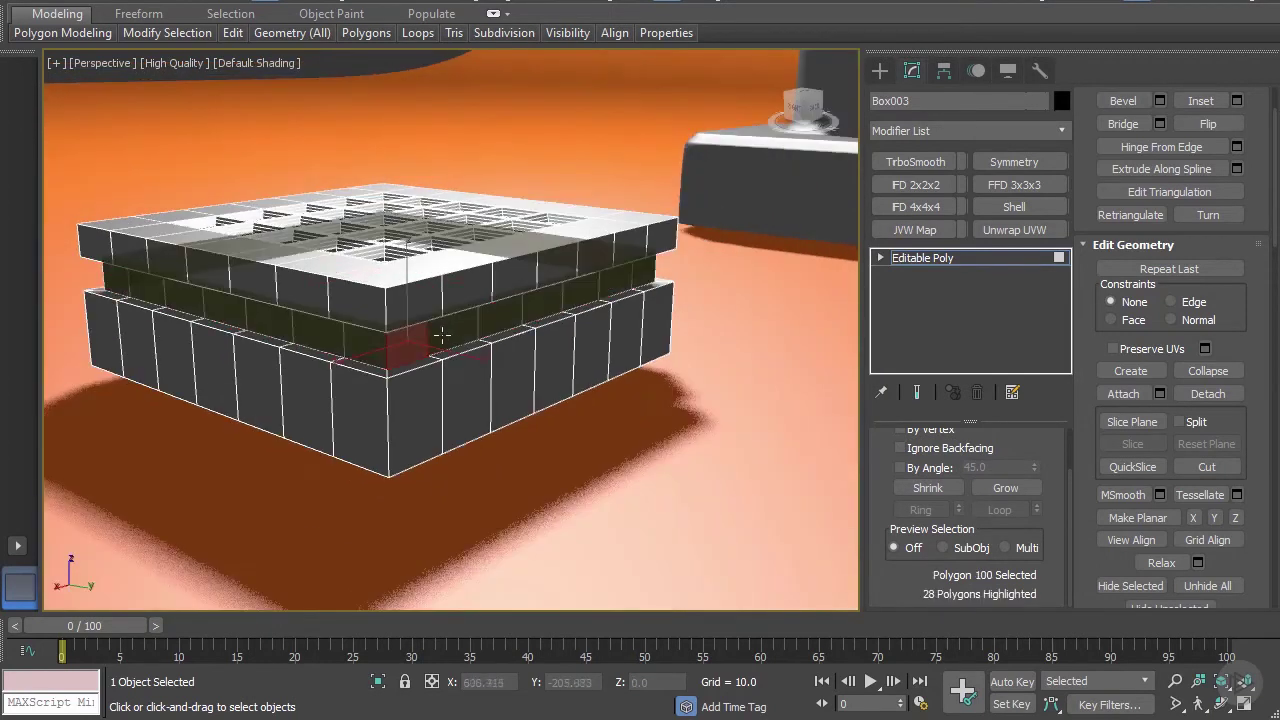
left_click(450, 332, "shift")
Step: Scale the groove's inner polygon loop down along Z so the groove narrows toward its inside
middle_click_drag(457, 339, 682, 331, "alt")
key("r")
scroll(341, 243, "up", 3)
middle_click_drag(303, 250, 465, 230, "alt")
scroll(341, 243, "down", 3)
left_click_drag(396, 177, 395, 228)
scroll(431, 234, "down", 3)
middle_click_drag(431, 234, 500, 251, "alt")
scroll(450, 208, "up", 3)
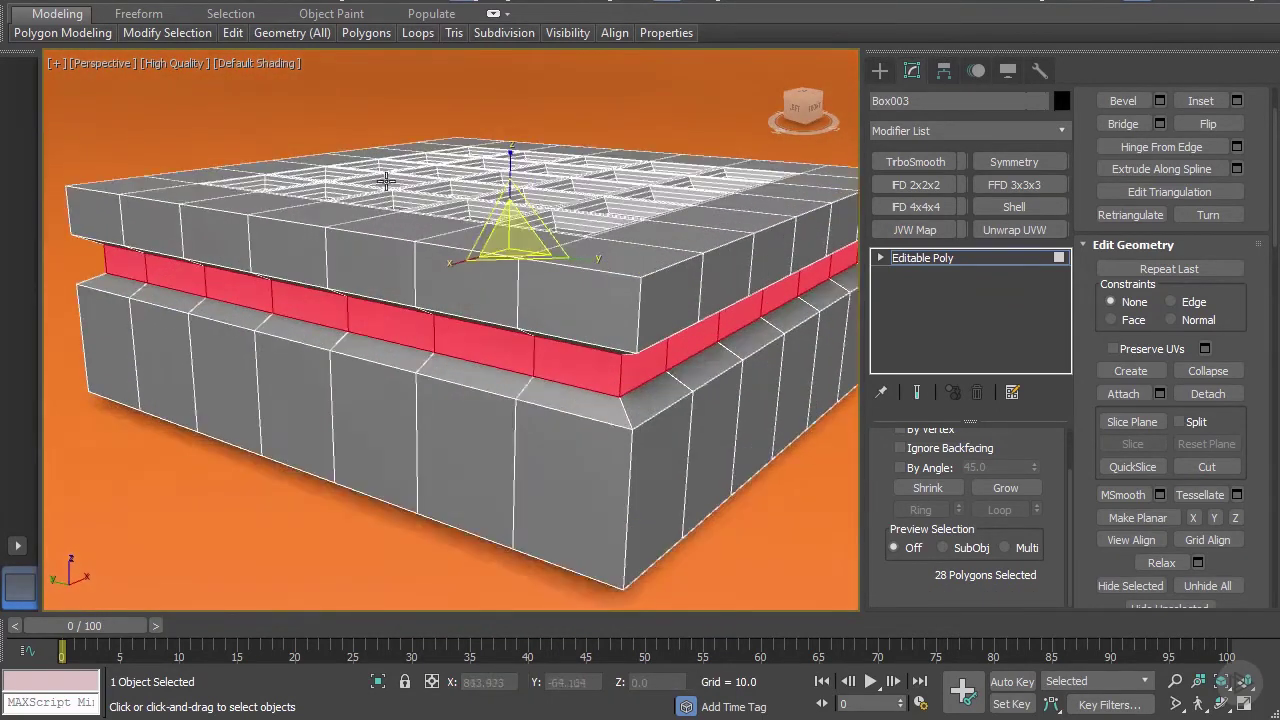
Step: Connect the recess grid's corner vertex to the nearest top corner vertex of the box with a diagonal edge
mouse_move(233, 34)
middle_click_drag(606, 248, 653, 240, "alt")
scroll(666, 323, "down", 3)
scroll(653, 240, "up", 3)
left_click(732, 274)
middle_click_drag(395, 268, 448, 332, "alt")
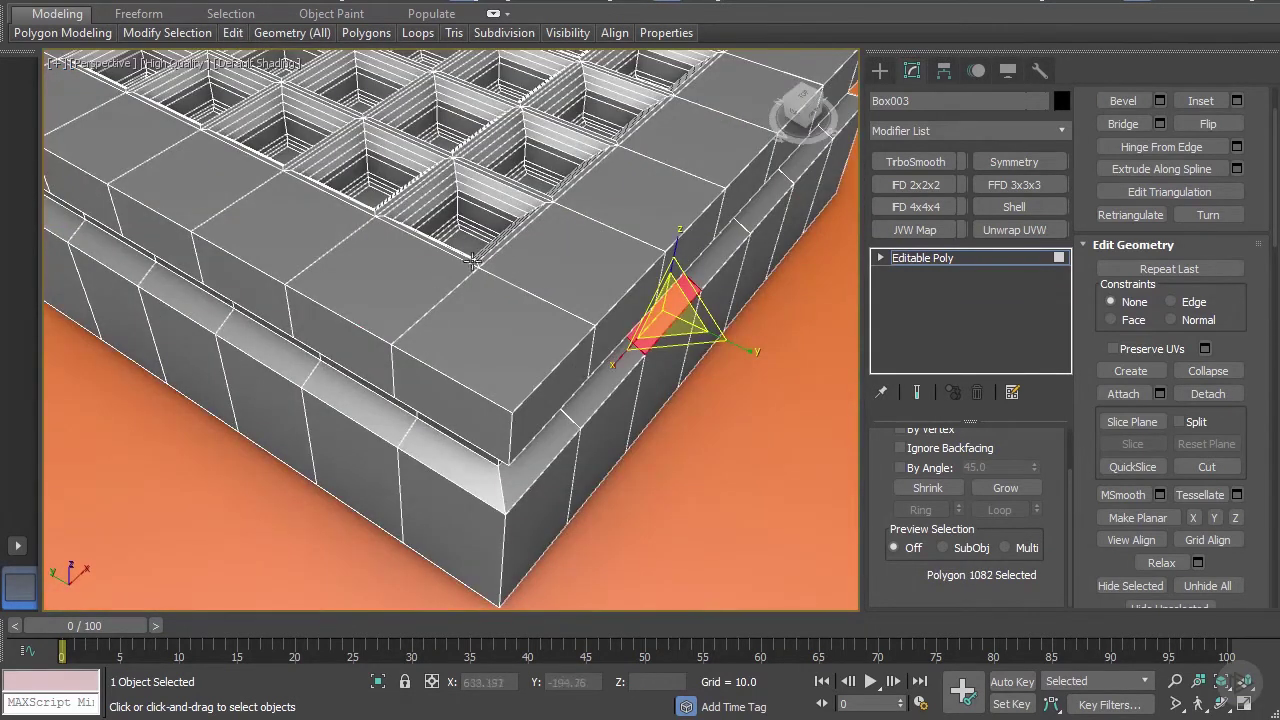
middle_click_drag(438, 361, 501, 366, "alt")
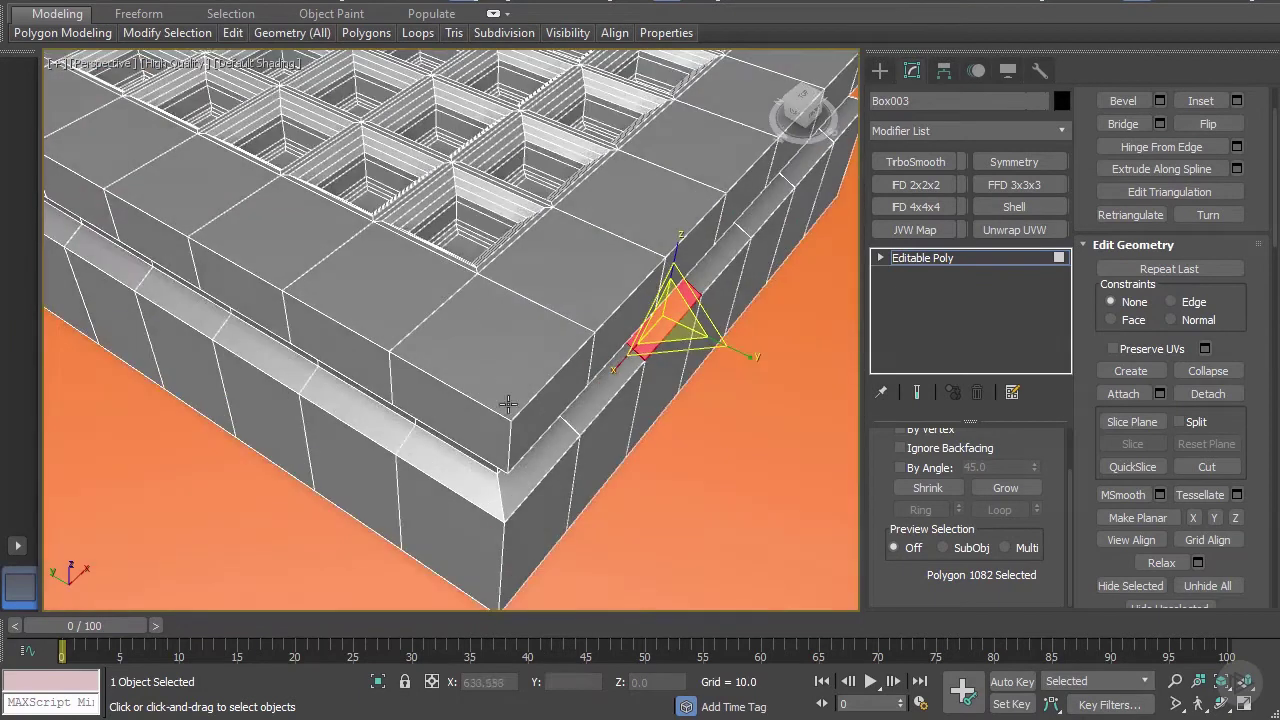
key("1")
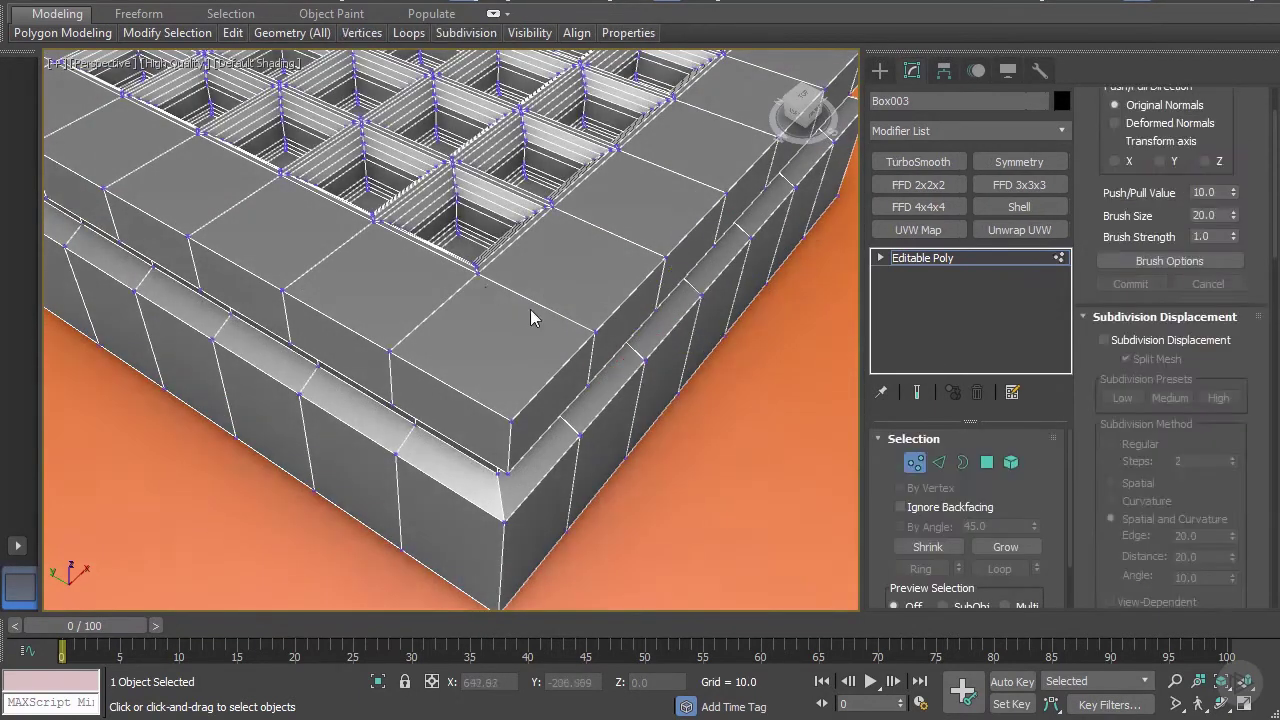
left_click(477, 272)
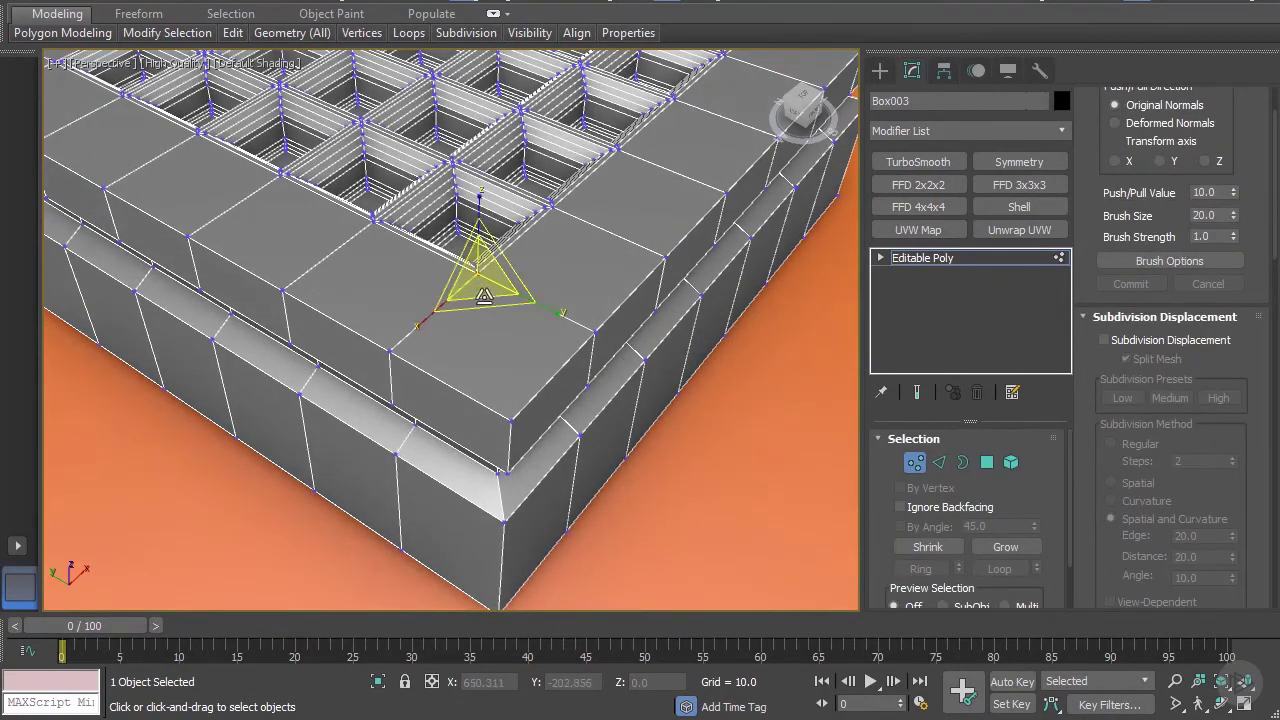
left_click(512, 416, "ctrl")
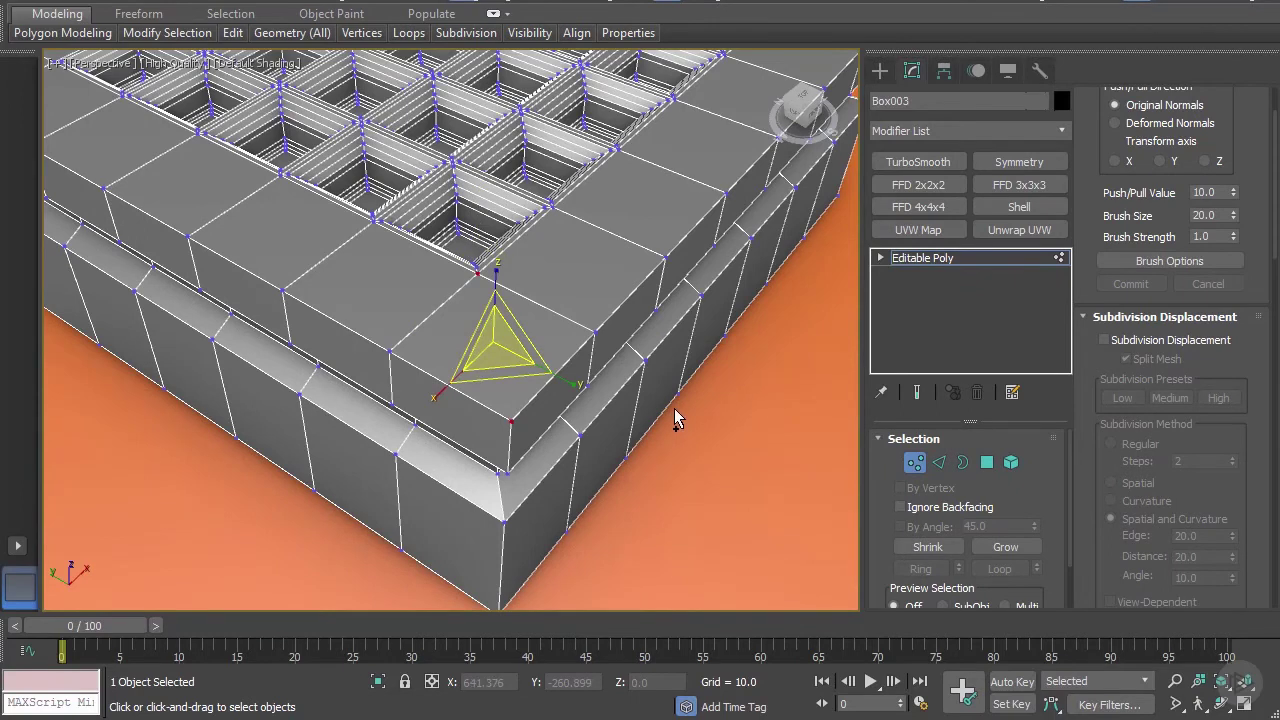
key("ctrl+shift+e")
Step: Connect the recess grid's corner vertices to the box's top corners at the next two corners
middle_click_drag(563, 343, 466, 320, "alt")
scroll(592, 302, "down", 3)
middle_click_drag(592, 306, 607, 267)
left_click(606, 223)
left_click(684, 246, "ctrl")
key("ctrl+shift+e")
scroll(606, 265, "up", 4)
left_click(438, 259, "ctrl")
key("ctrl+shift+e")
Step: Connect the recess grid's last corner vertex to the remaining top corner of the box
scroll(469, 277, "down", 5)
middle_click_drag(470, 277, 390, 262, "alt")
scroll(687, 221, "up", 3)
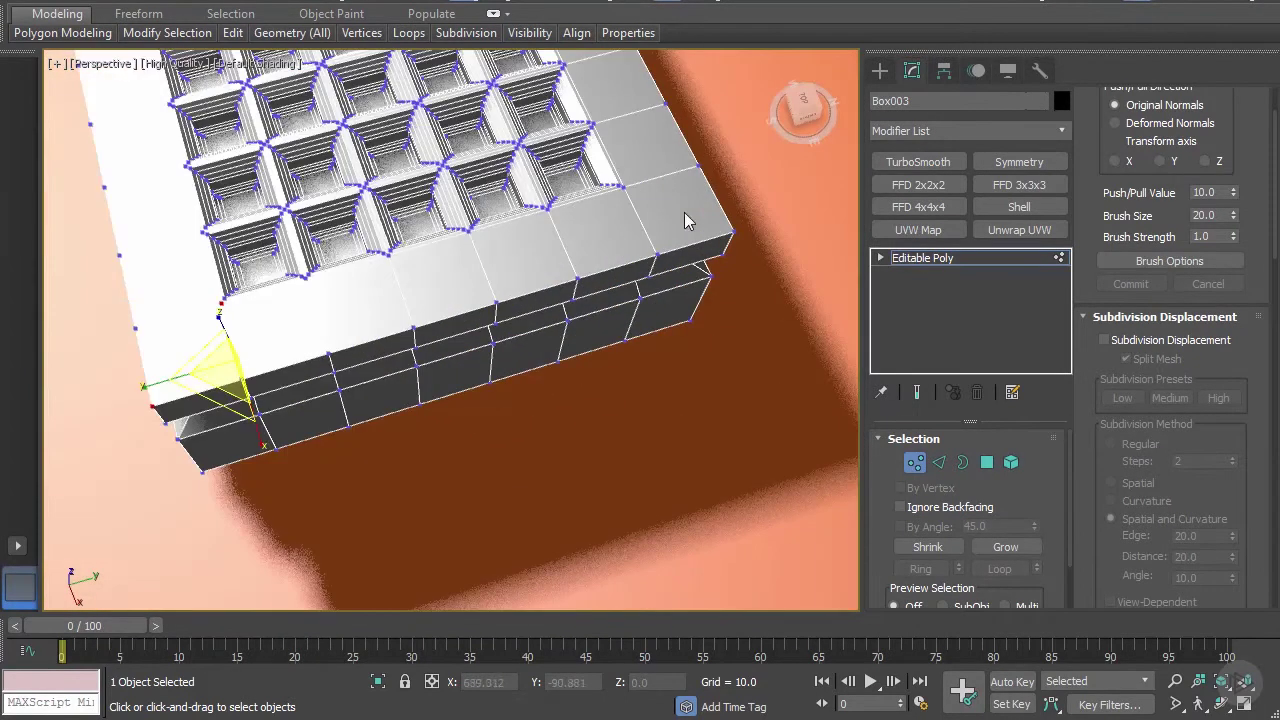
left_click(627, 189)
scroll(732, 229, "down", 3)
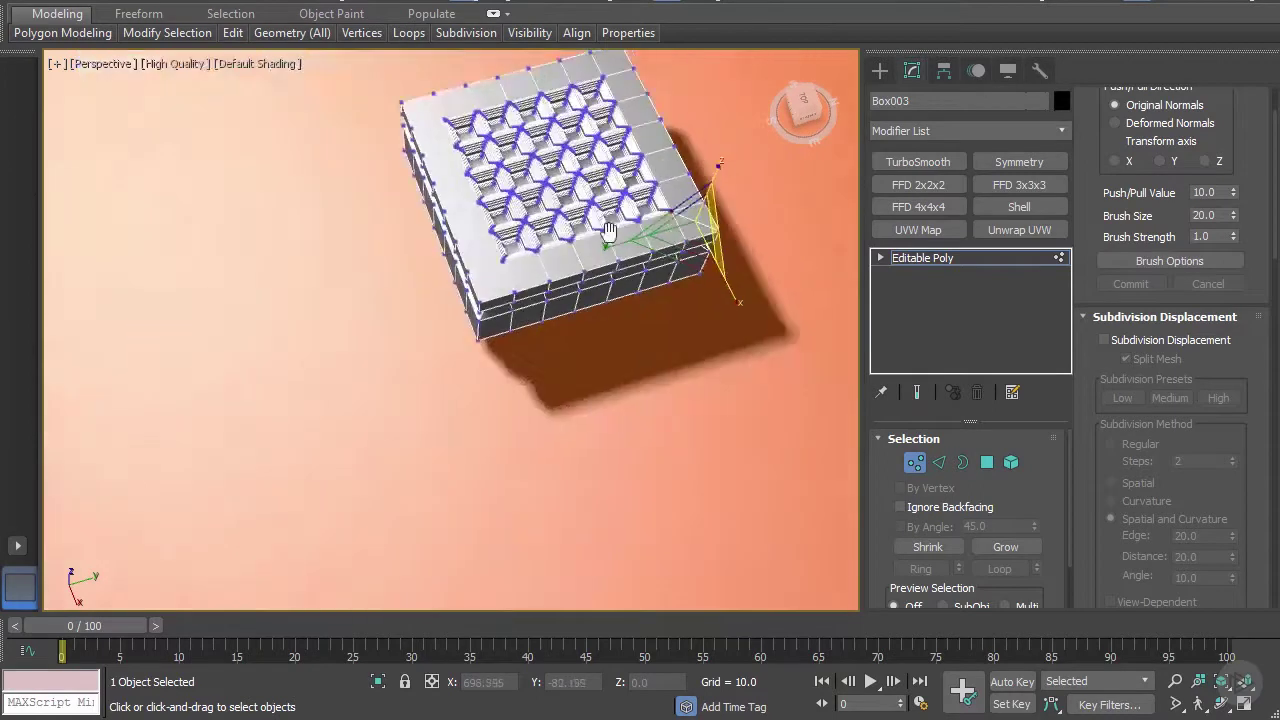
scroll(680, 212, "up", 8)
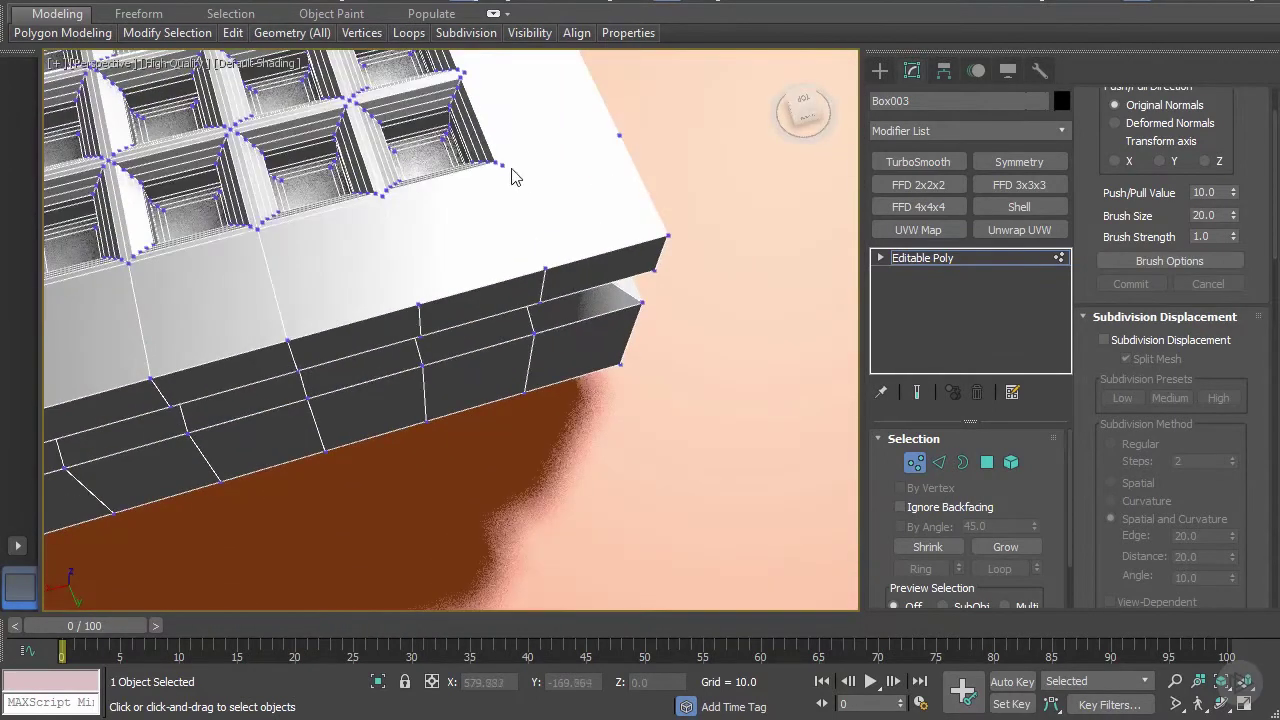
left_click(665, 234, "ctrl")
scroll(530, 275, "down", 4)
middle_click_drag(530, 275, 694, 208, "alt")
scroll(694, 208, "down", 4)
Step: Select the two edges flanking each corner diagonal, extend them to full loops, and remove them together with their vertices
left_click(939, 462)
scroll(668, 280, "up", 5)
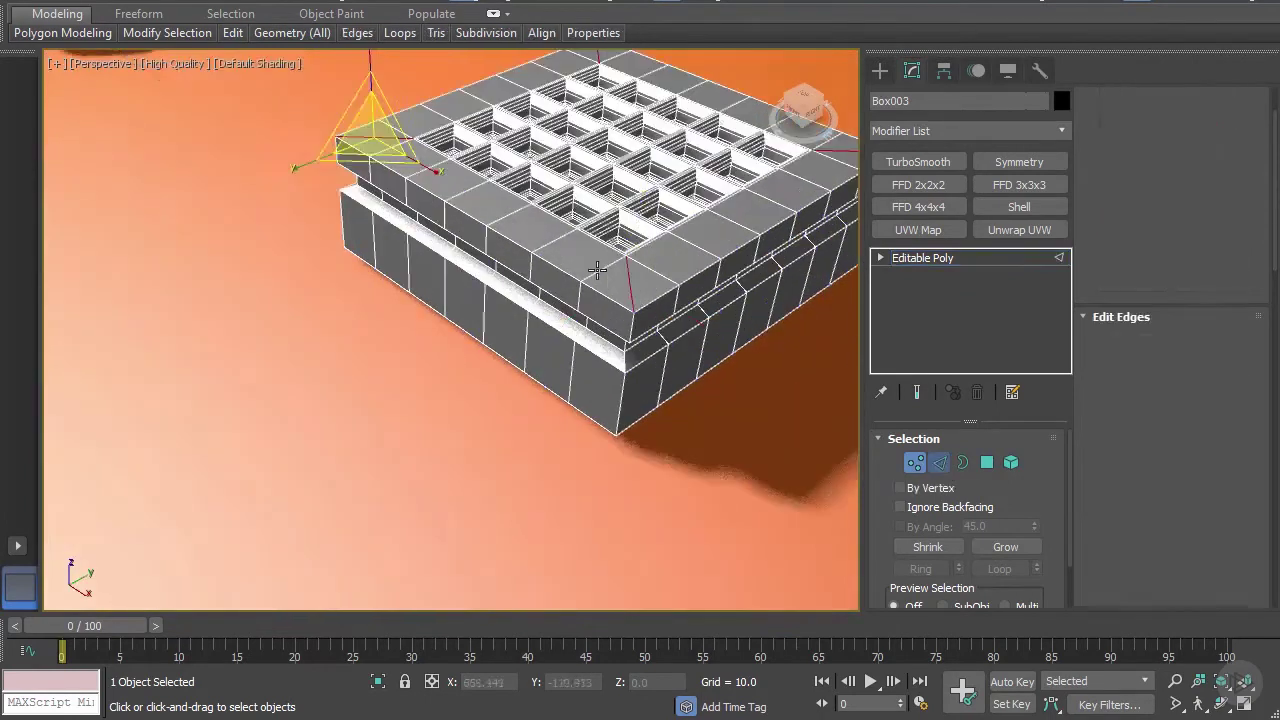
left_click(667, 279, "ctrl")
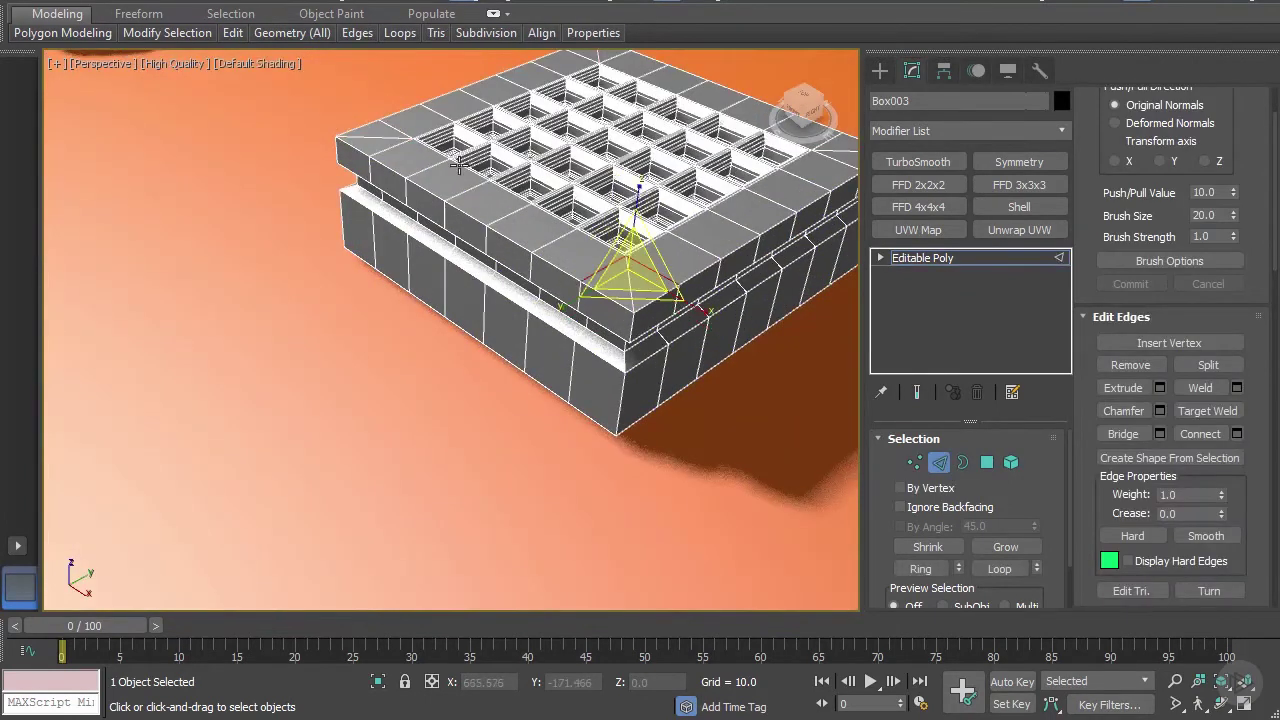
left_click(384, 154, "ctrl")
left_click(394, 126, "ctrl")
middle_click_drag(440, 115, 340, 210)
left_click(509, 124, "ctrl")
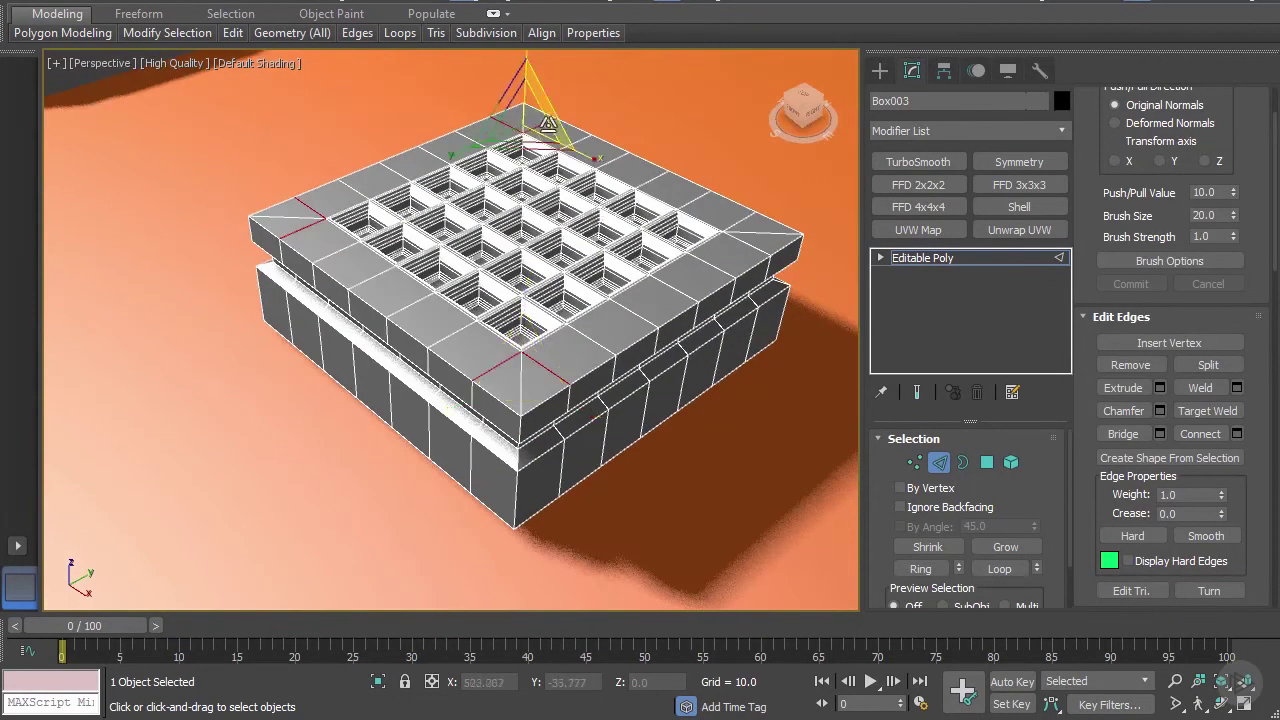
left_click(541, 127, "ctrl")
left_click(741, 221, "ctrl")
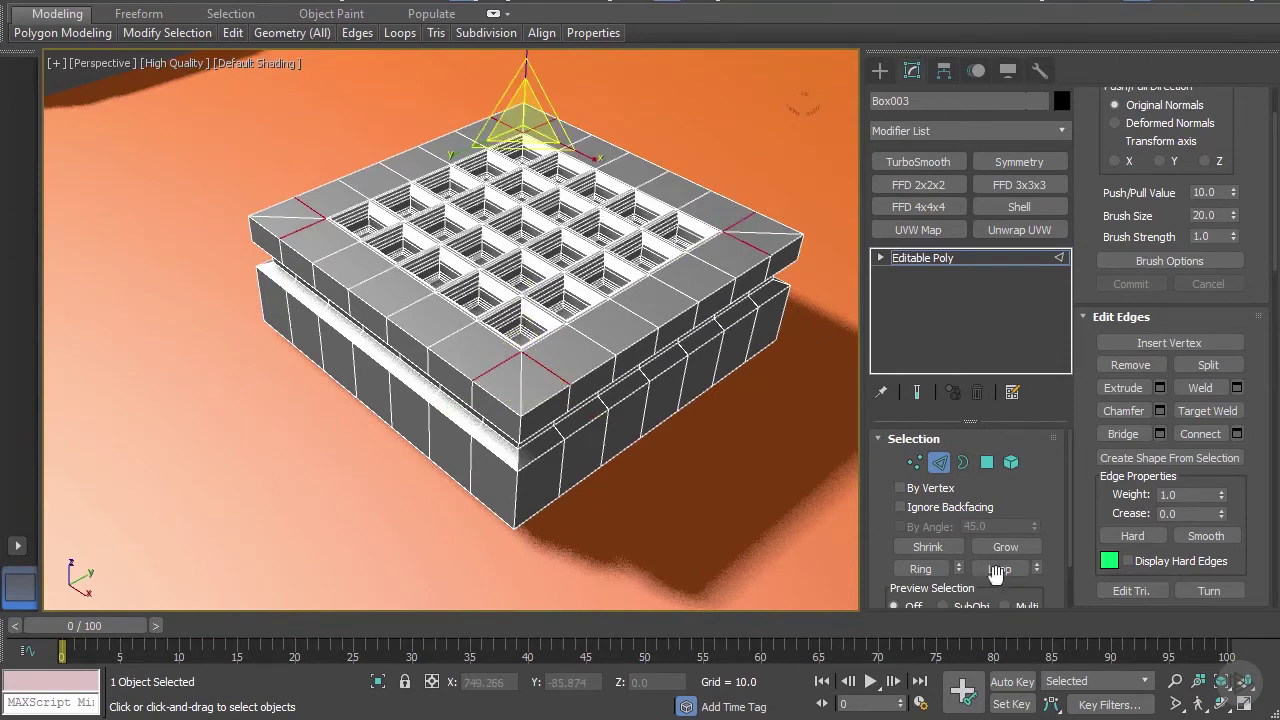
left_click(997, 570)
key("ctrl+BackSpace")
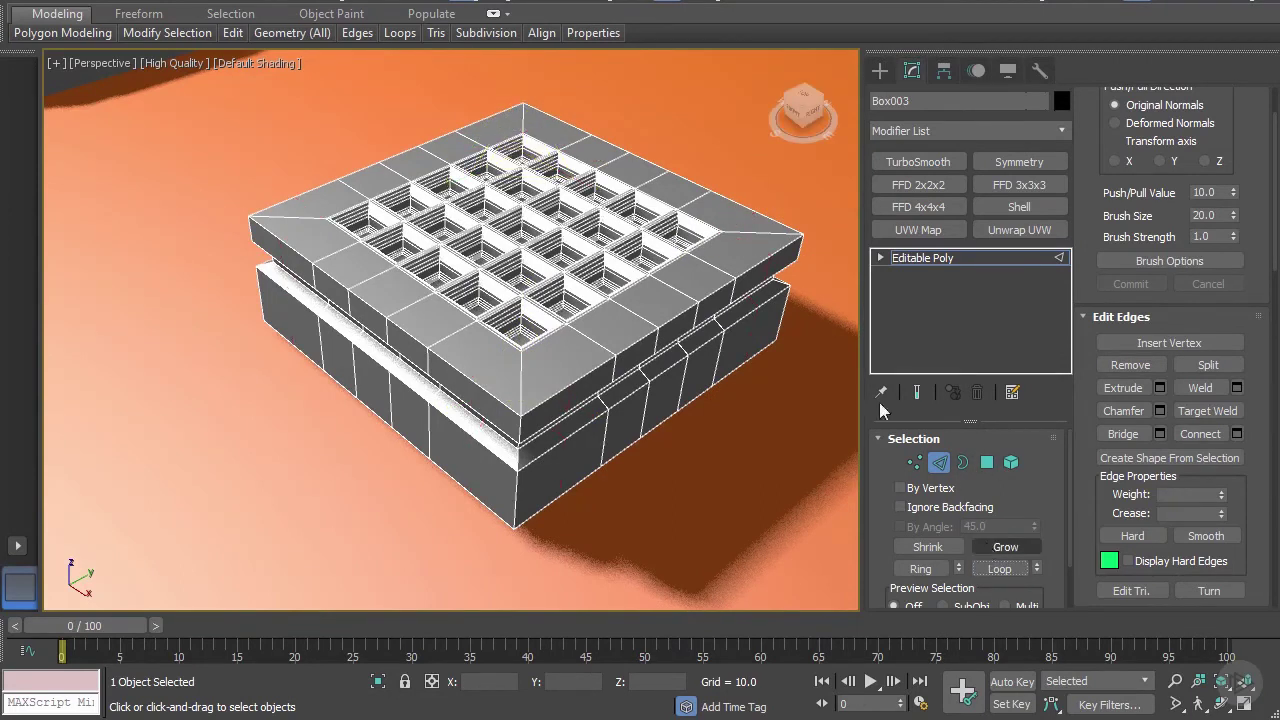
Step: Examine the cleaned-up corners and remaining segments of the box from several angles
middle_click_drag(542, 315, 667, 271, "alt")
scroll(722, 280, "down", 2)
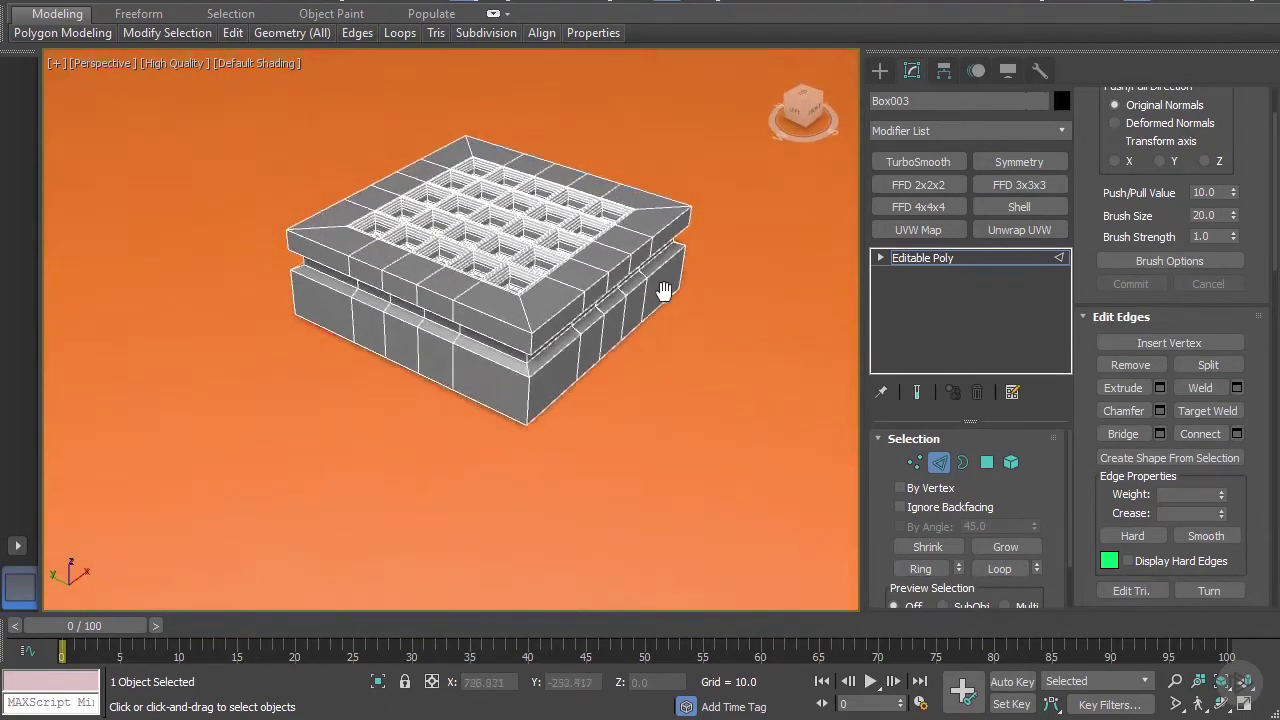
scroll(423, 289, "up", 5)
scroll(423, 290, "down", 3)
middle_click_drag(423, 290, 549, 312)
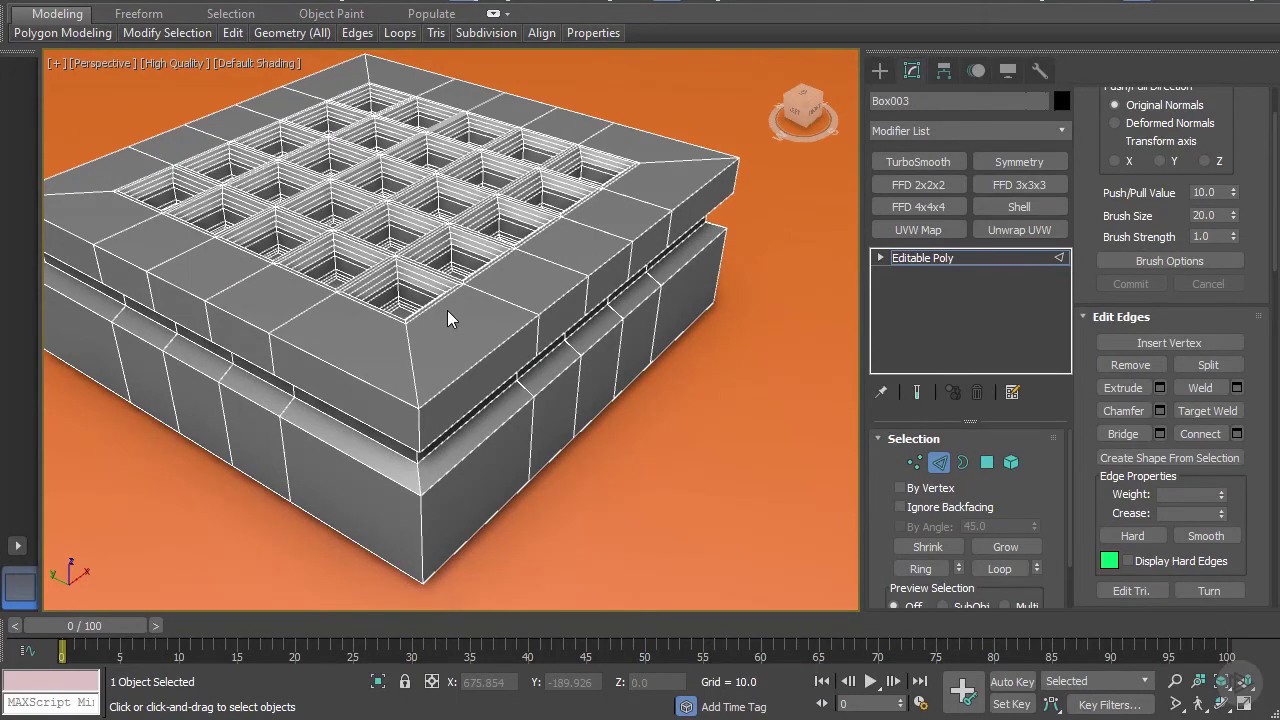
middle_click_drag(447, 310, 527, 287, "alt")
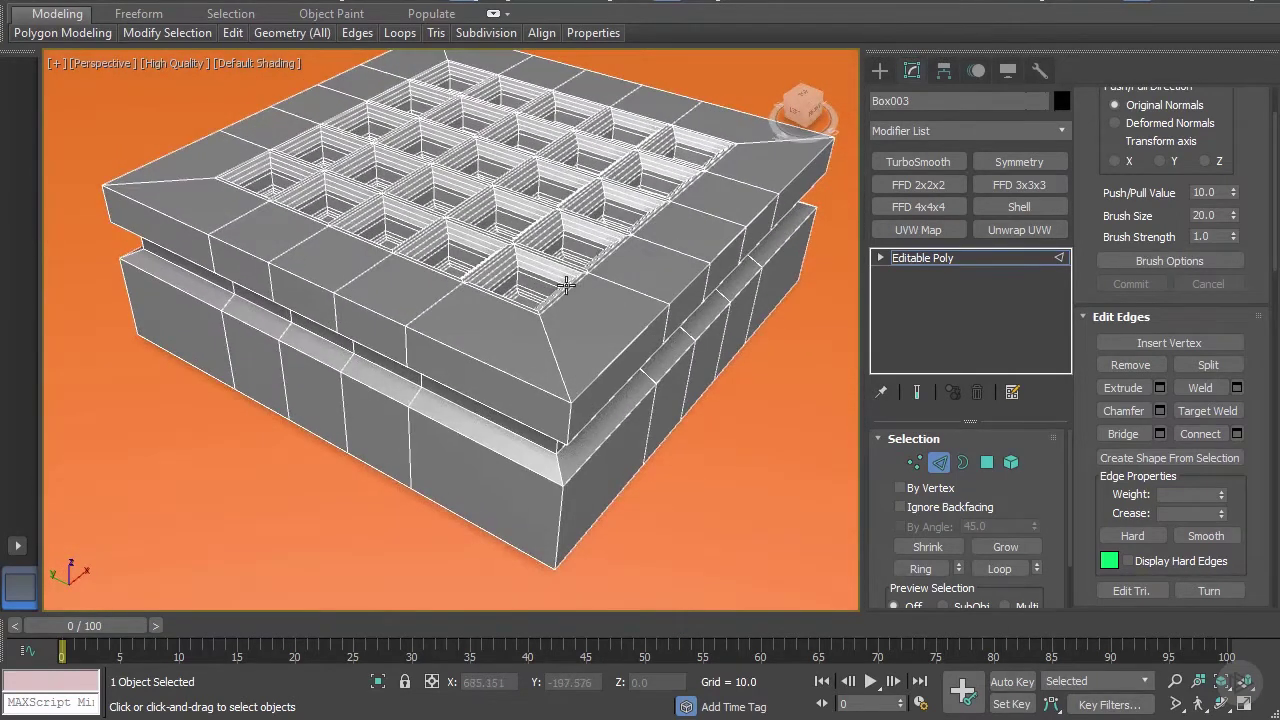
middle_click_drag(607, 268, 738, 214, "alt")
Step: Use Swift Loop to add two support loops around the top border and two around the side of the upper slab
mouse_move(234, 35)
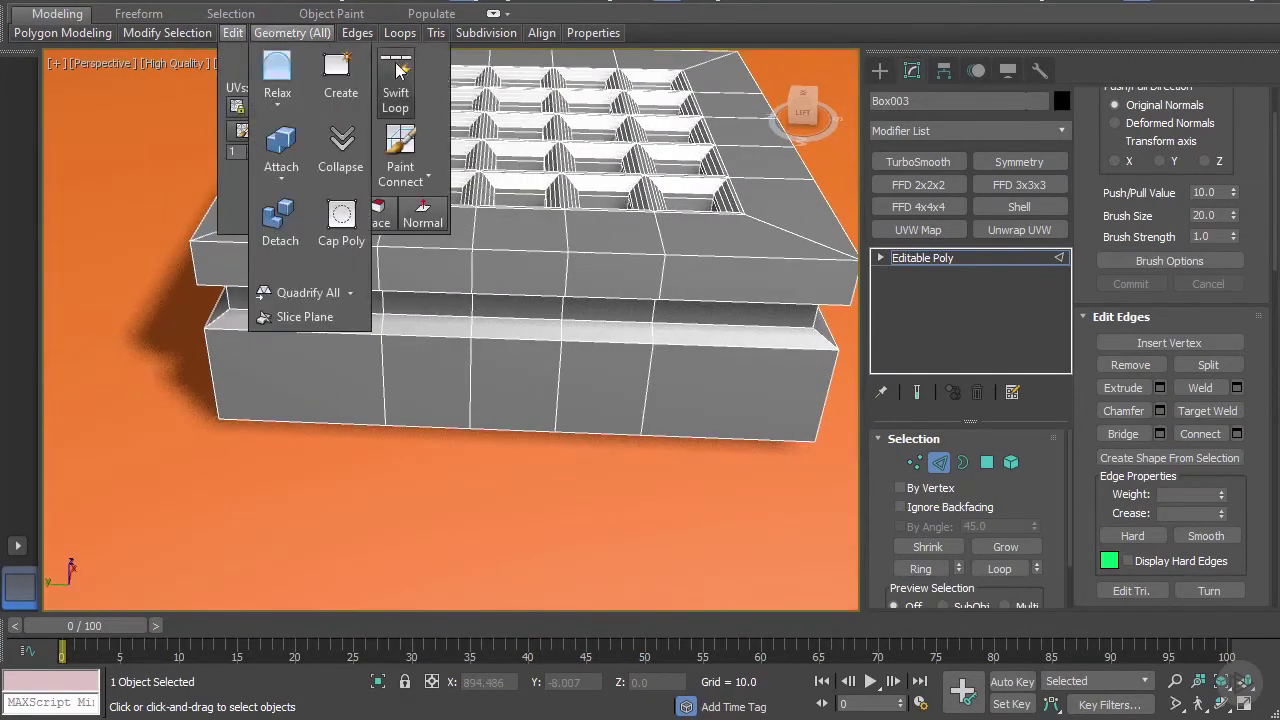
left_click(400, 70)
middle_click_drag(551, 238, 562, 317, "alt")
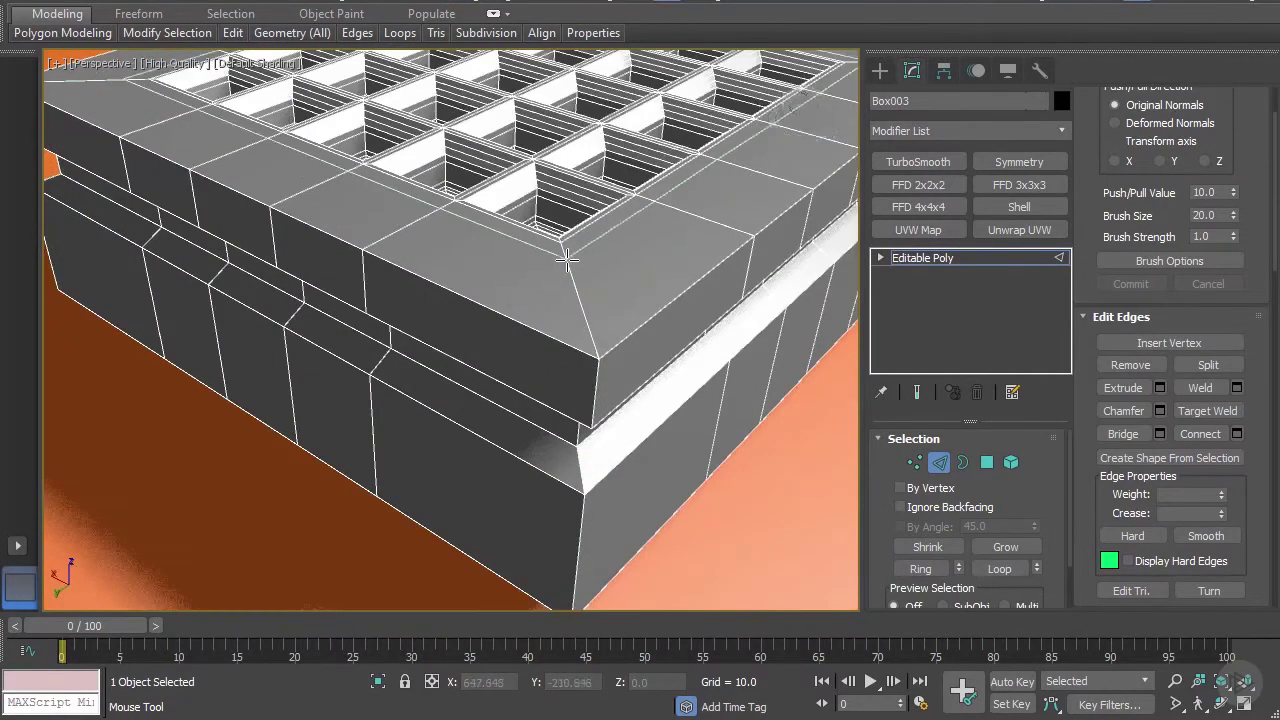
left_click(567, 262)
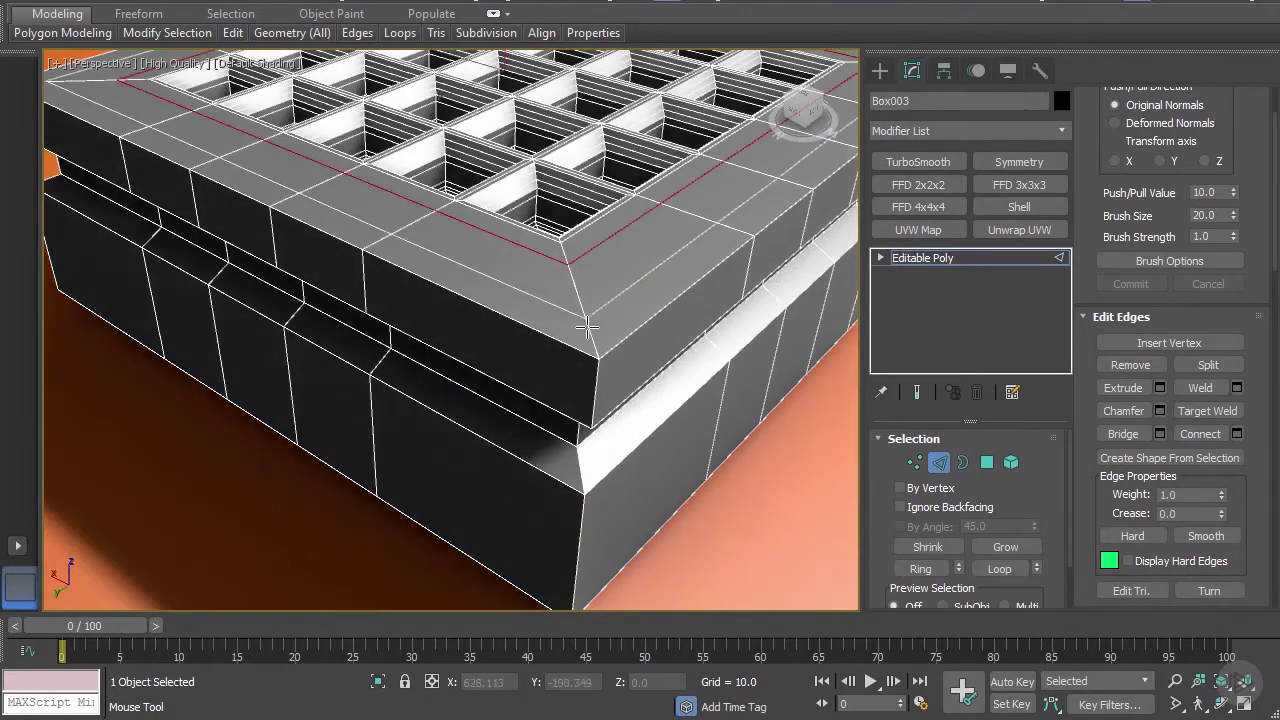
left_click(588, 333)
middle_click_drag(588, 333, 611, 306, "alt")
left_click(677, 280)
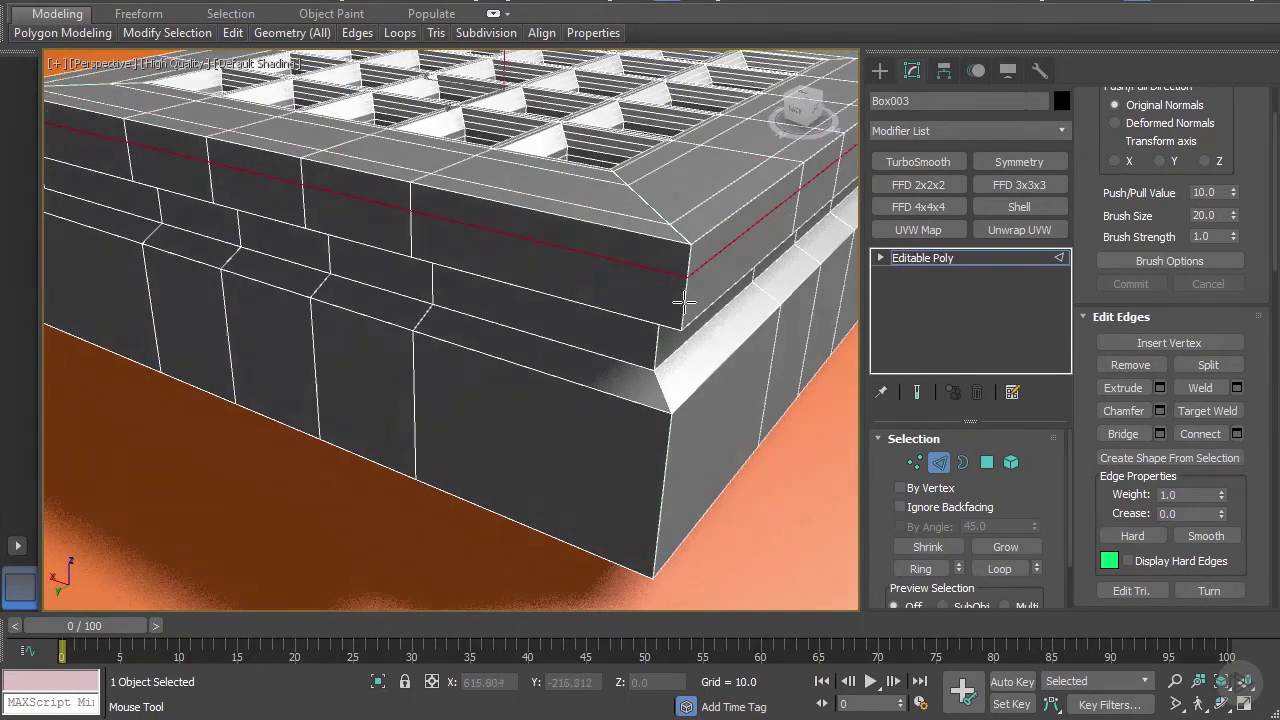
middle_click_drag(494, 268, 494, 217, "alt")
scroll(492, 214, "up", 1)
scroll(490, 210, "down", 1)
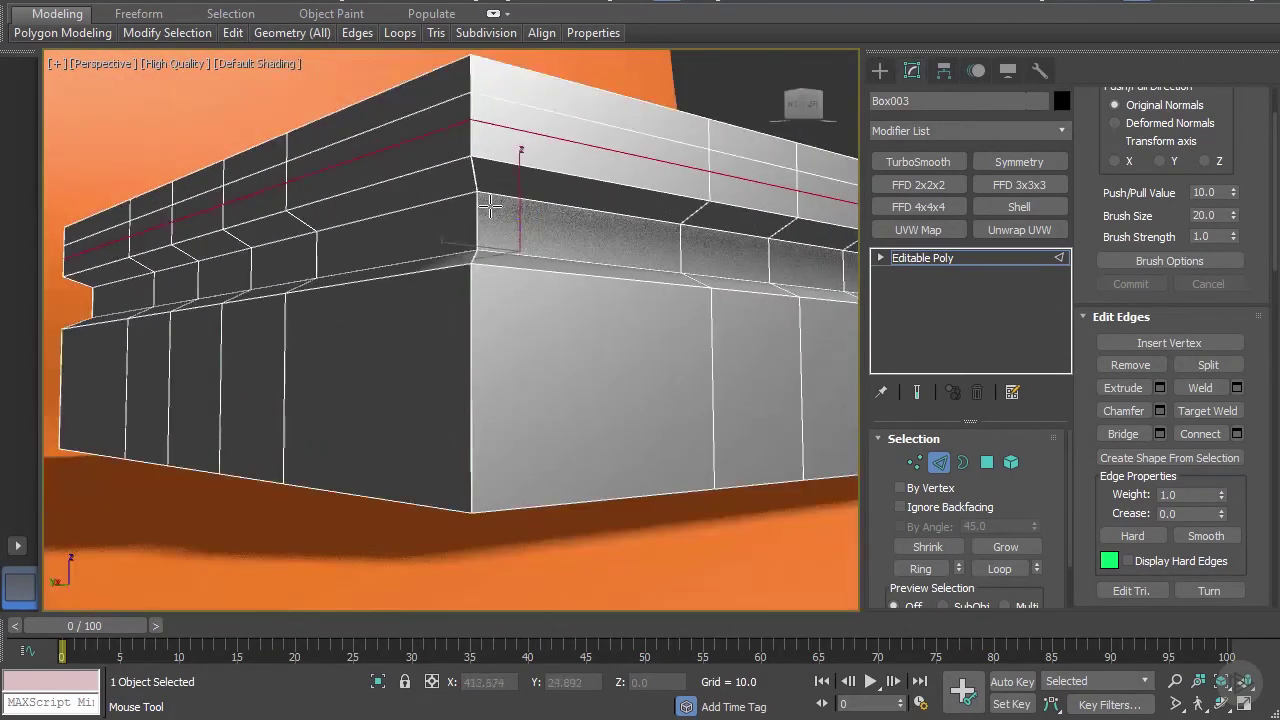
right_click(490, 210)
Step: Select the three corner edges across the groove's upper slope, inner wall and lower slope, and extend them to rings
left_click(477, 180)
middle_click_drag(494, 234, 495, 286, "alt")
left_click(473, 252, "ctrl")
left_click(473, 214, "ctrl")
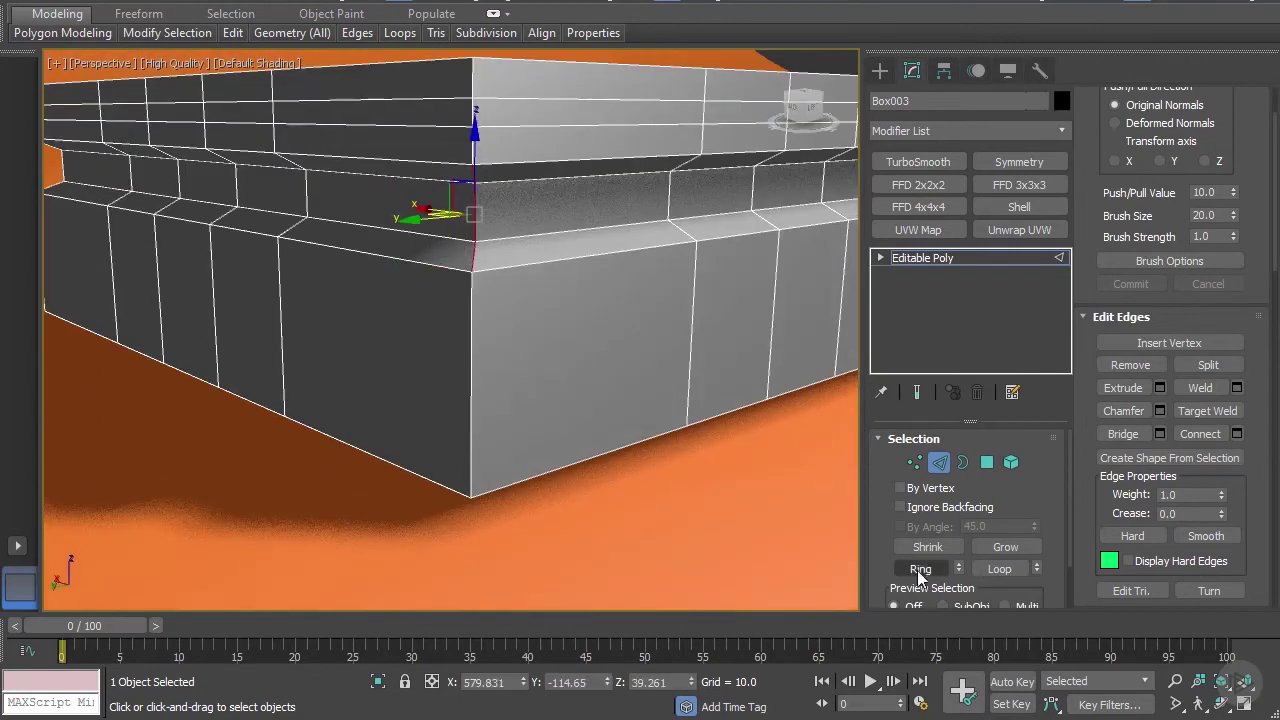
left_click(919, 571)
Step: Connect the groove's selected edge rings with 2 segments and a pinch of -6
left_click(1237, 434)
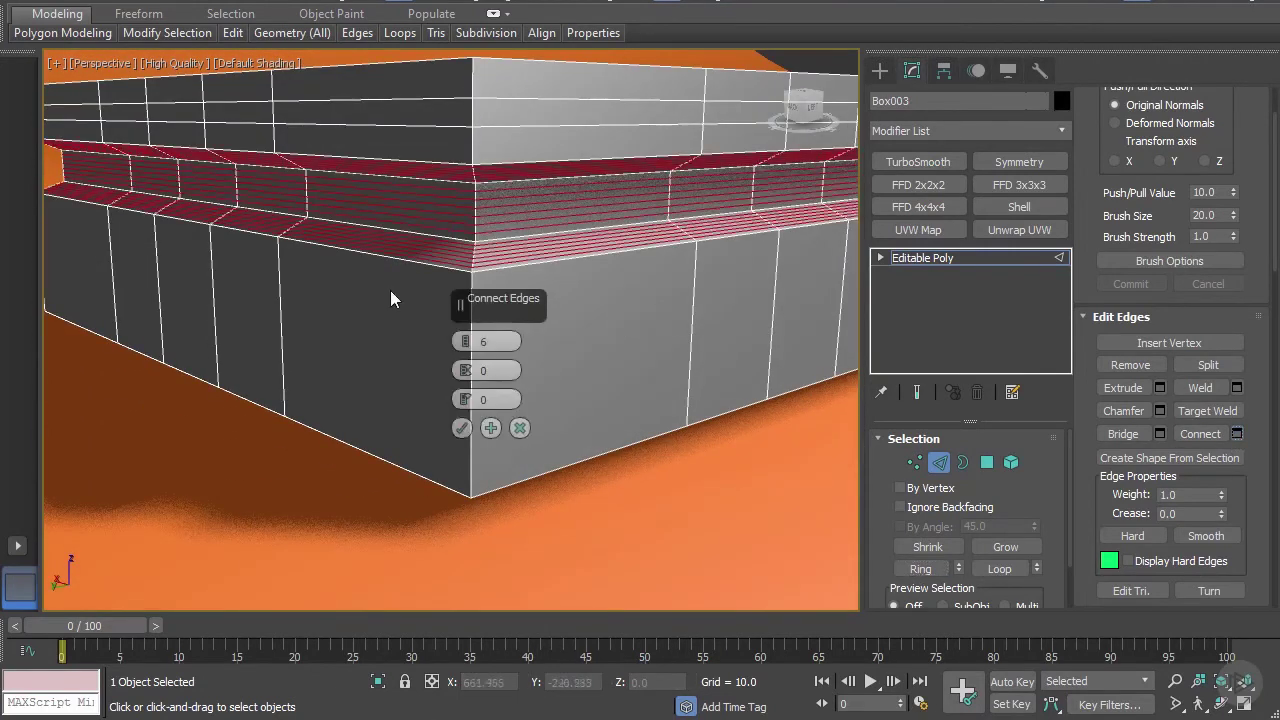
left_click_drag(462, 345, 462, 362)
middle_click_drag(335, 345, 350, 318, "alt")
scroll(364, 300, "up", 3)
left_click_drag(470, 357, 462, 451)
middle_click_drag(375, 333, 362, 172)
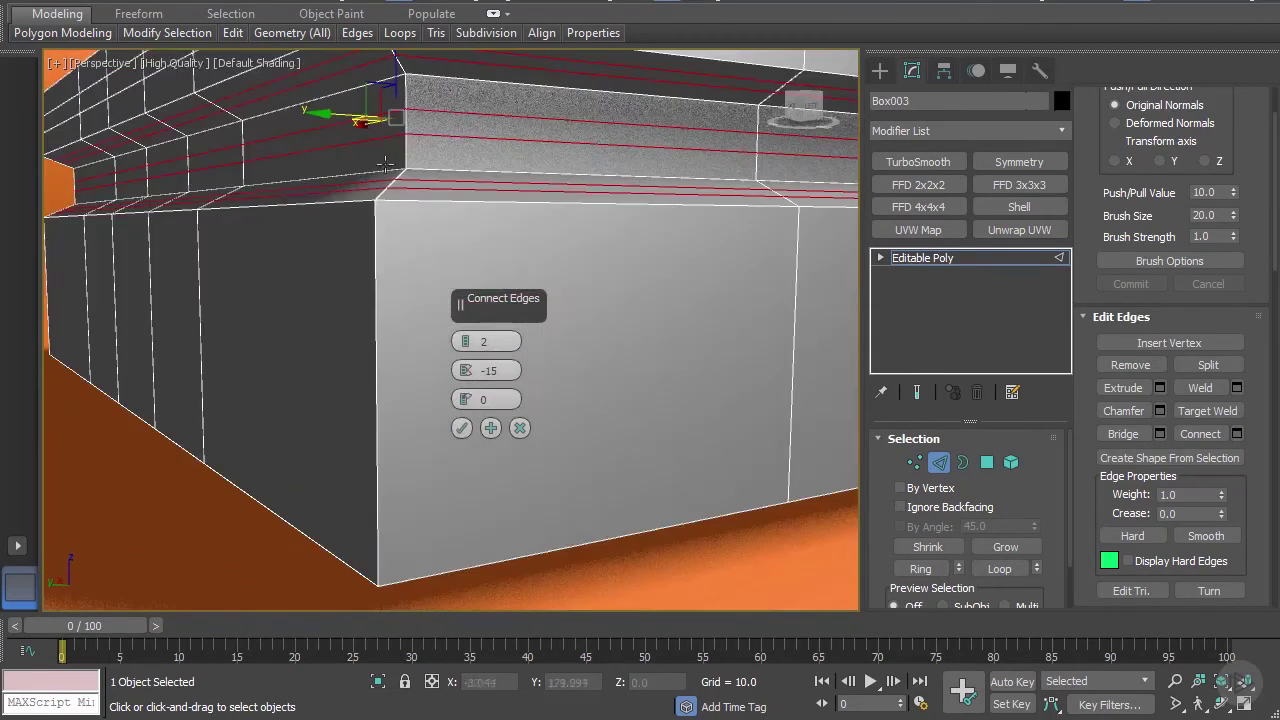
left_click_drag(466, 388, 478, 342)
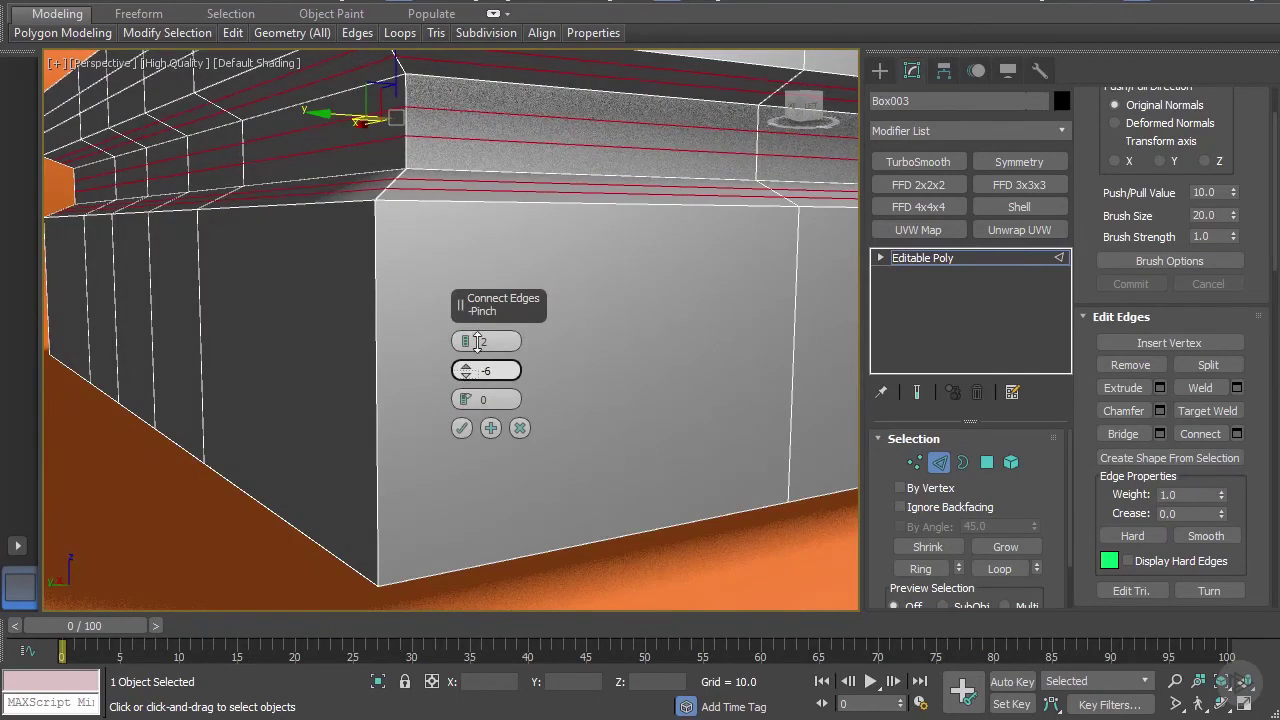
left_click(461, 428)
Step: Select the middle polygon loop of the groove's inner wall and scale it up along Z
middle_click_drag(480, 206, 786, 408, "alt")
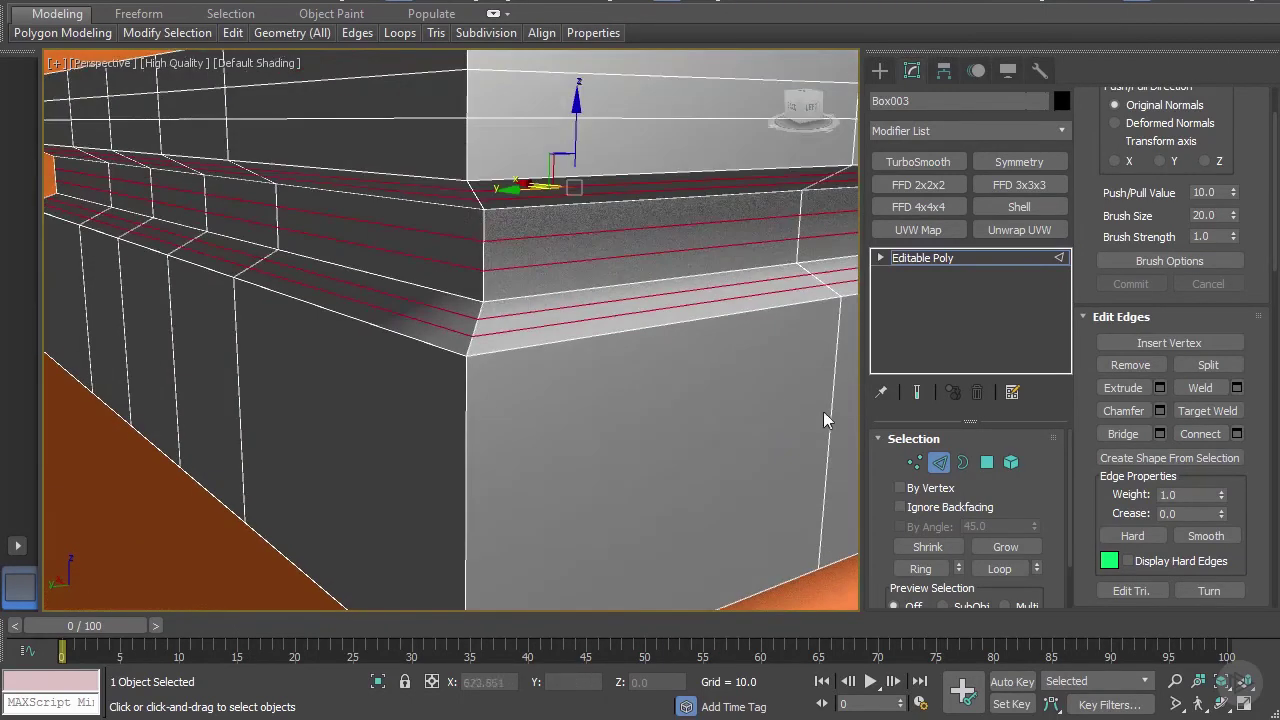
left_click(987, 461)
left_click(462, 240)
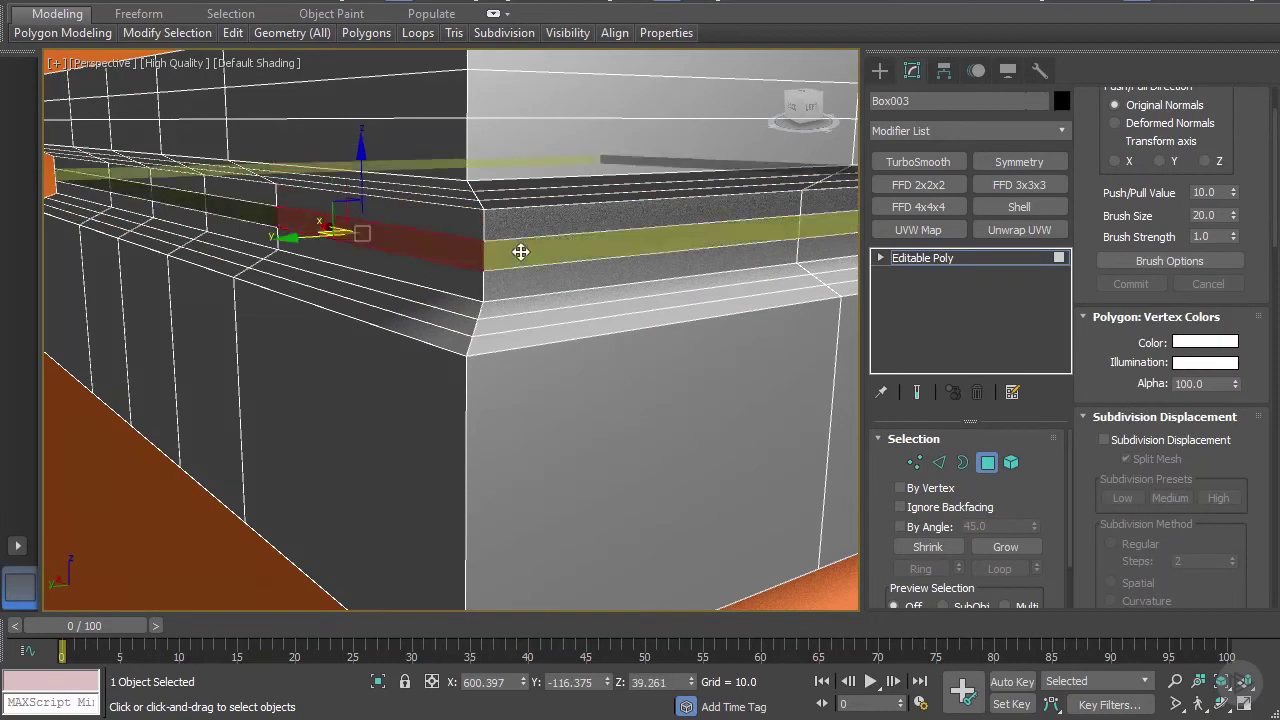
left_click(510, 258, "shift")
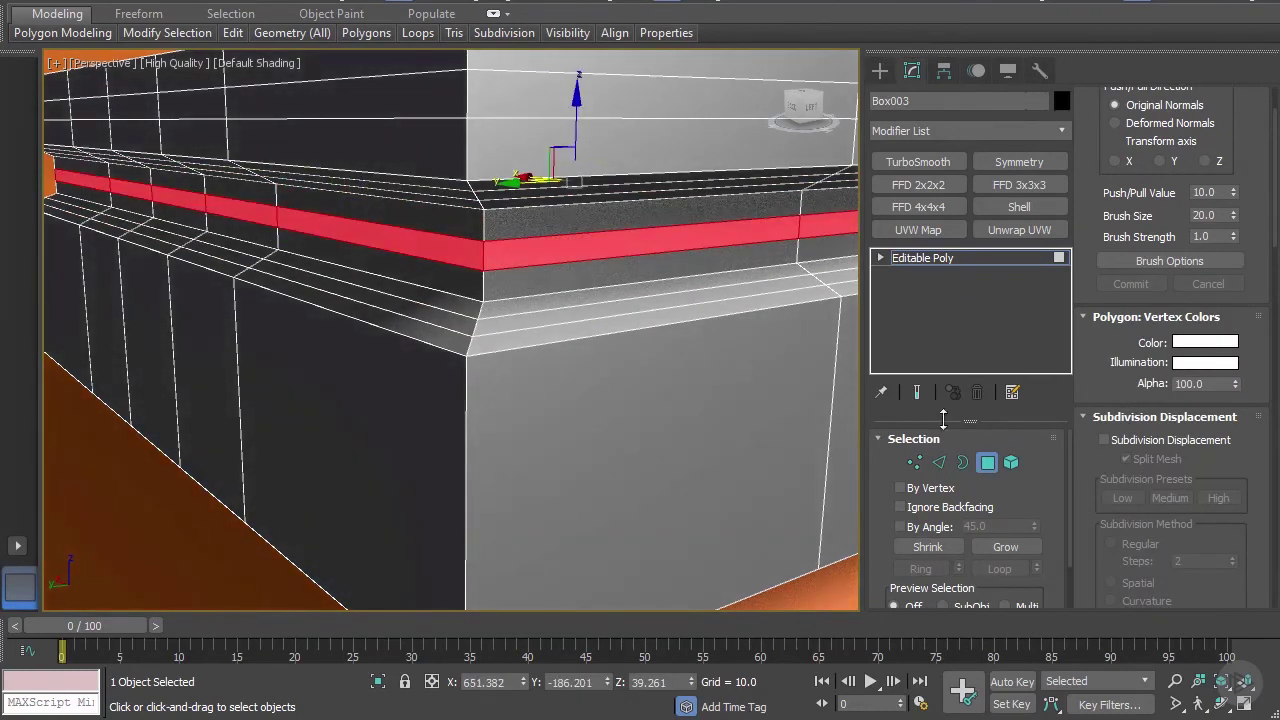
key("r")
left_click_drag(576, 118, 575, 35)
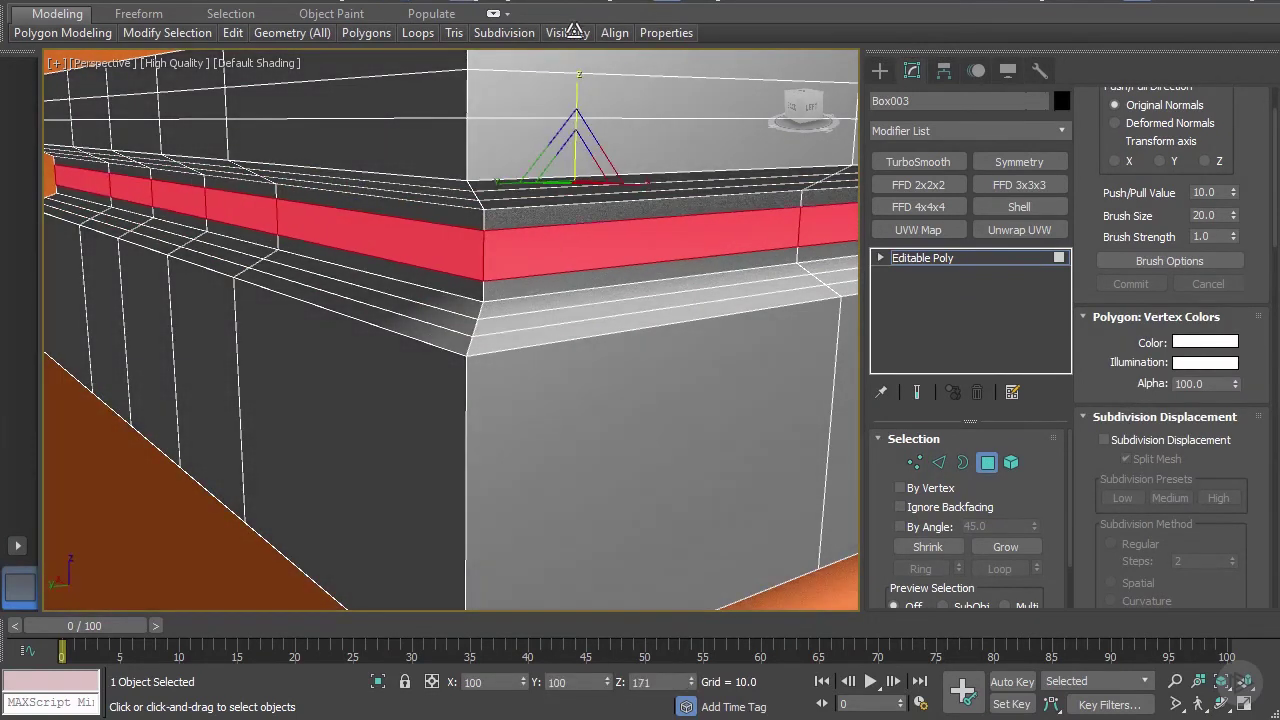
Step: Use Swift Loop to add two support loops around the lower body just beneath the groove
mouse_move(240, 38)
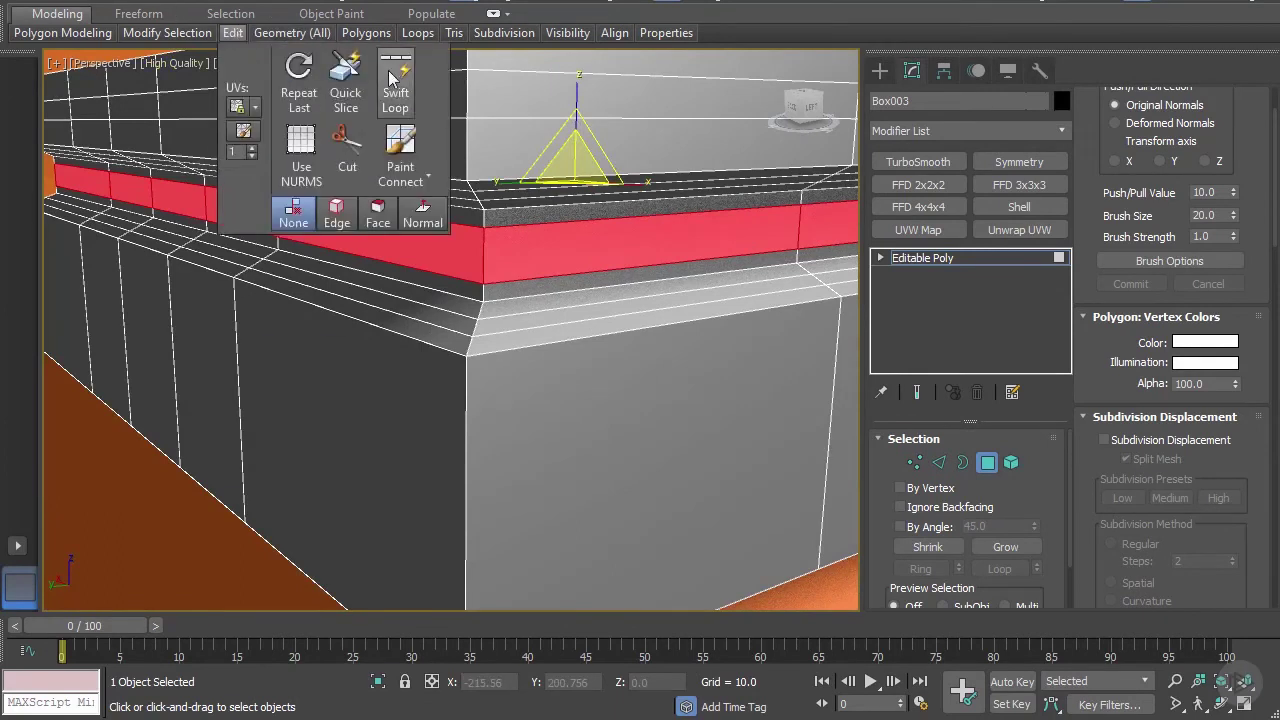
left_click(396, 83)
left_click(464, 427)
right_click(556, 352)
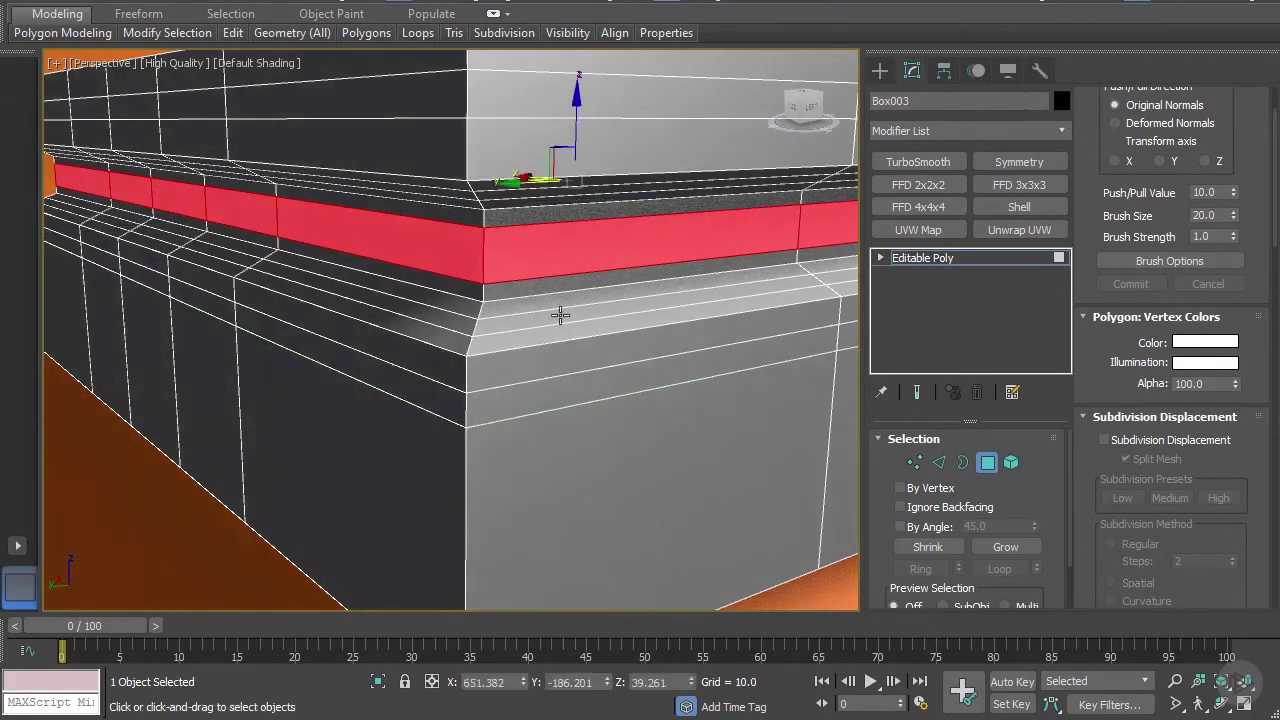
scroll(558, 340, "down", 4)
middle_click_drag(558, 317, 432, 268, "alt")
left_click(746, 358)
Step: Apply a TurboSmooth modifier to the box with 3 iterations
middle_click_drag(624, 292, 714, 392)
left_click(917, 162)
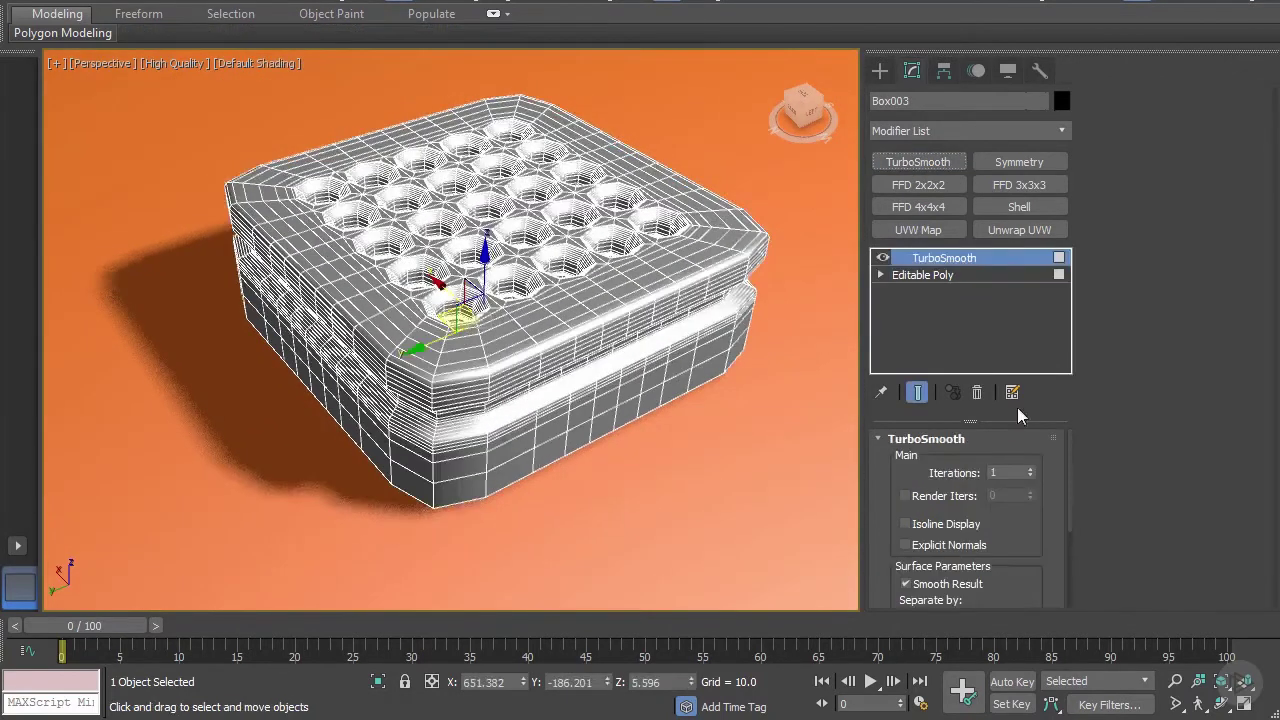
left_click(1031, 470)
left_click(1031, 470)
Step: Deselect the smoothed box and examine its round recesses and side groove from several angles
left_click(787, 463)
left_click(486, 291)
middle_click_drag(690, 240, 500, 188, "alt")
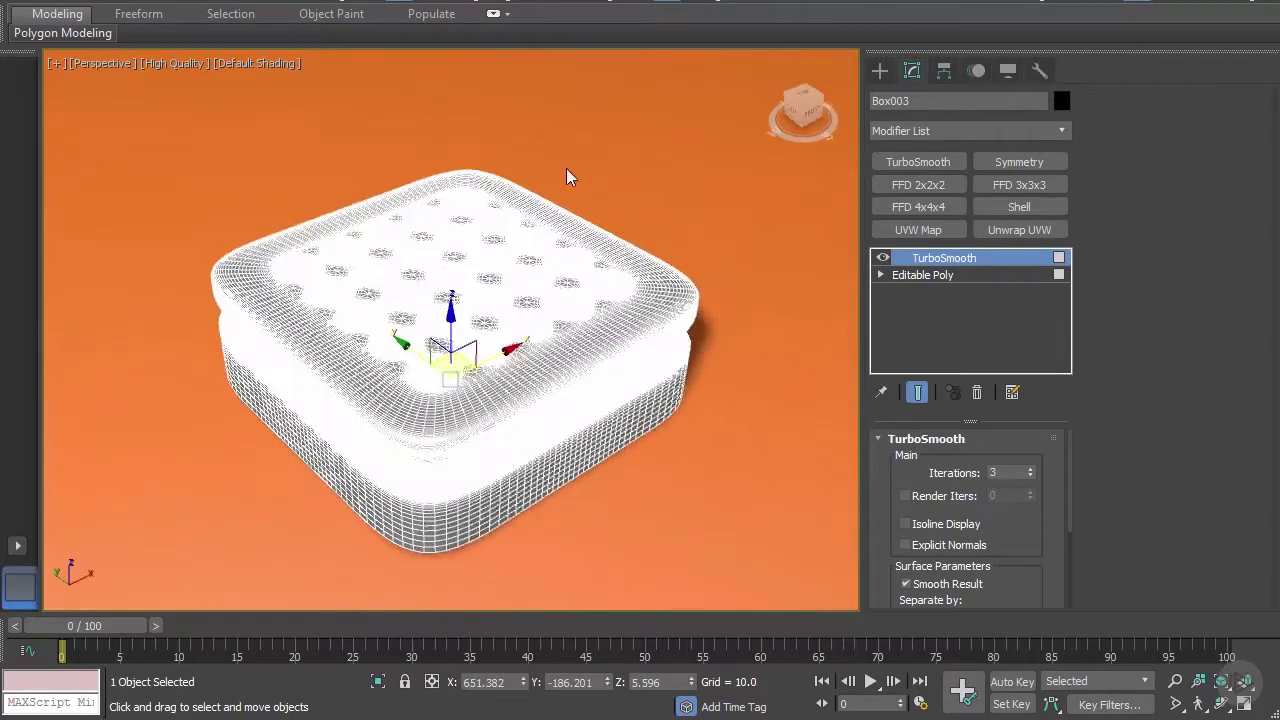
left_click(566, 170)
scroll(446, 254, "up", 4)
middle_click_drag(446, 254, 391, 198, "alt")
middle_click_drag(481, 218, 430, 258, "alt")
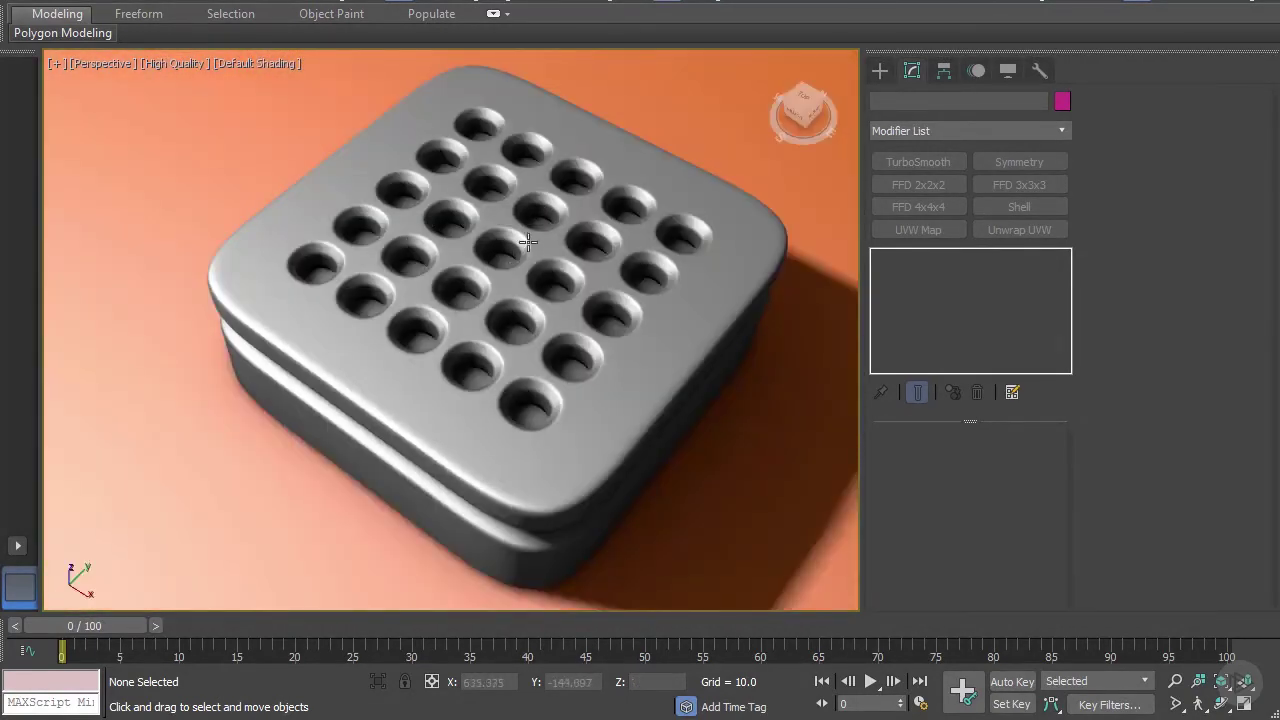